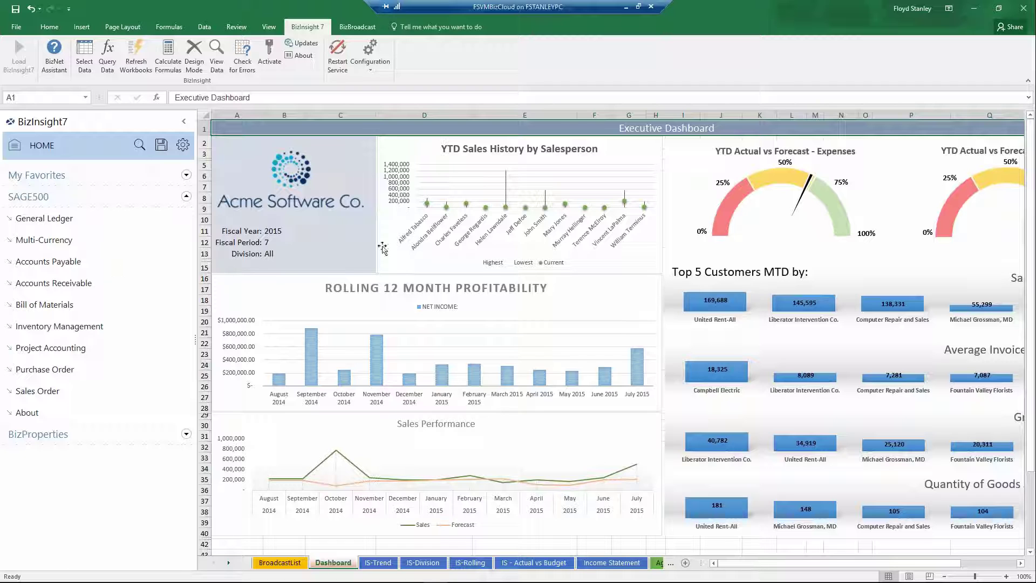
# Look through the Dashboard, IS-Trend, IS-Division and IS-Rolling report sheets.
pyautogui.click(242, 295)
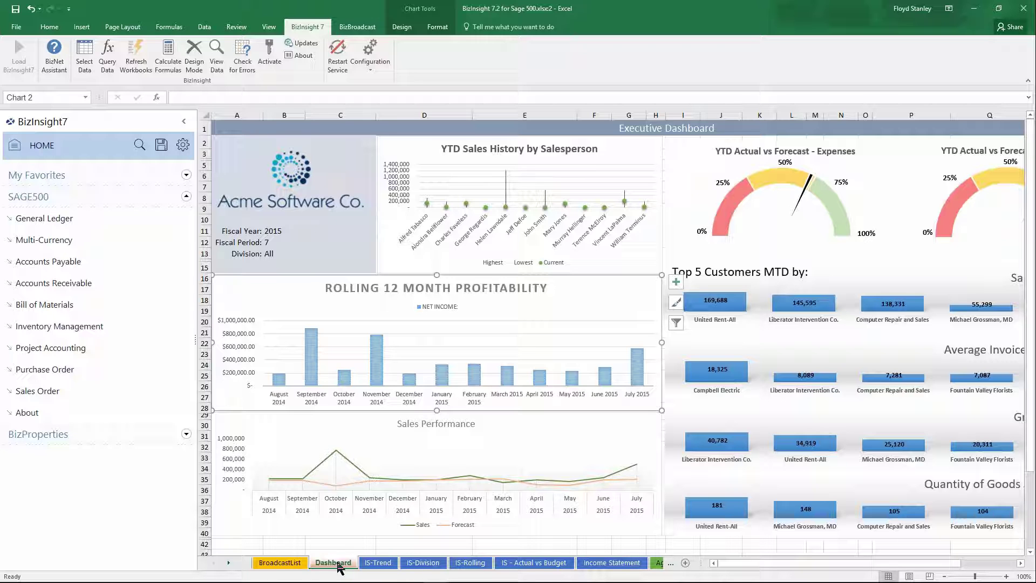
pyautogui.click(378, 563)
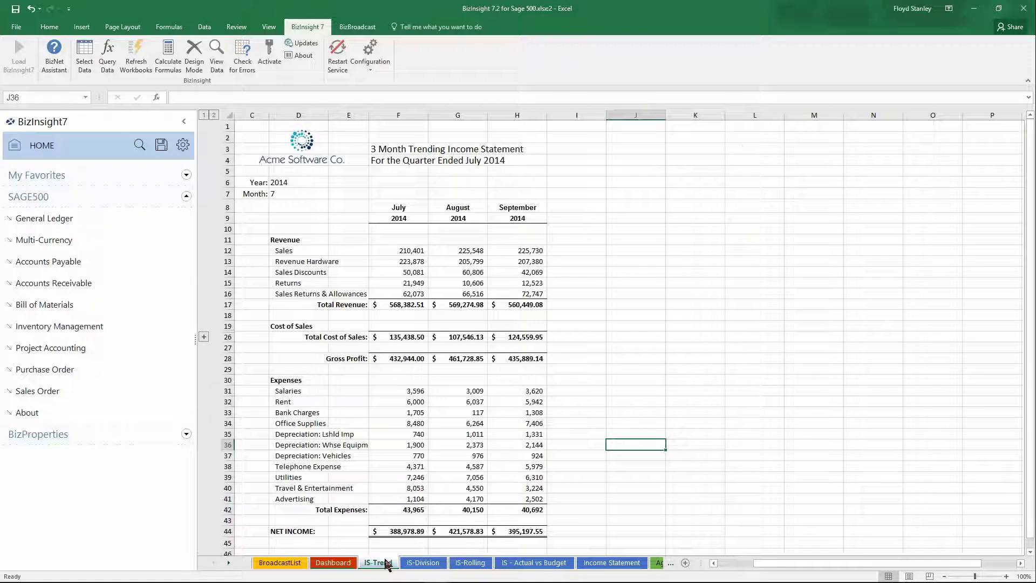
pyautogui.click(424, 563)
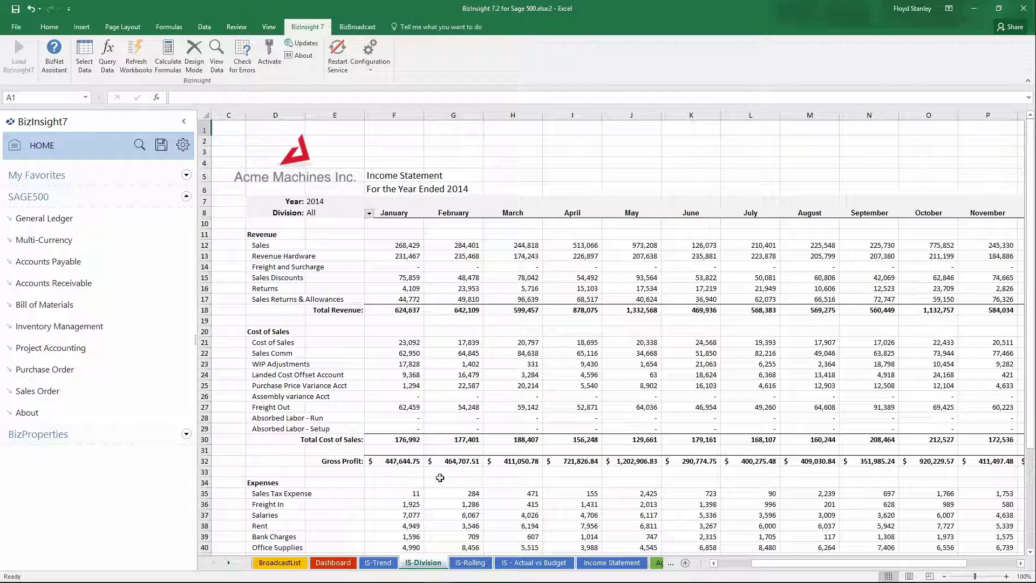
pyautogui.click(470, 563)
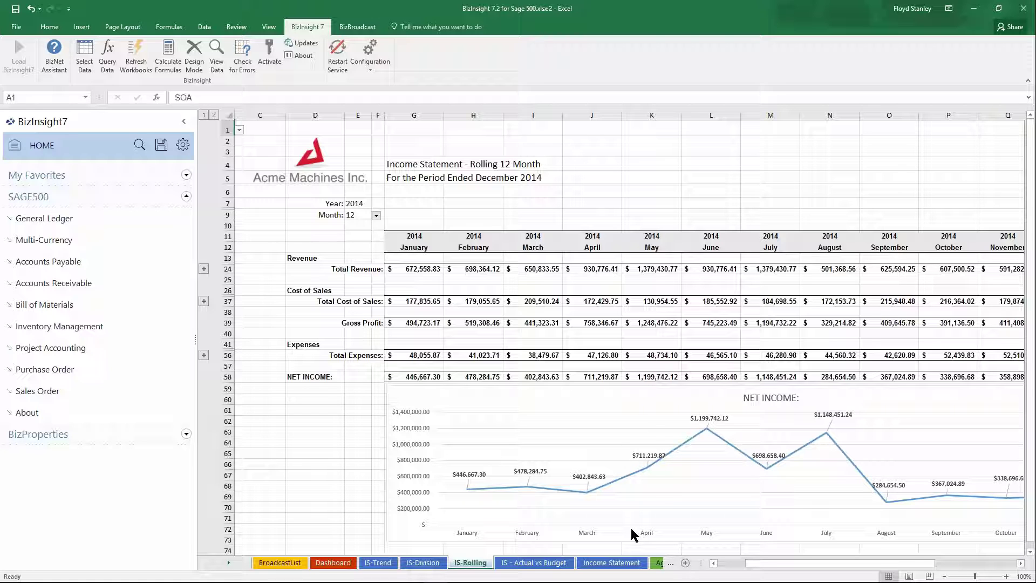
# Filter the income statement on the IS-Division sheet to the Hardware division.
pyautogui.click(424, 563)
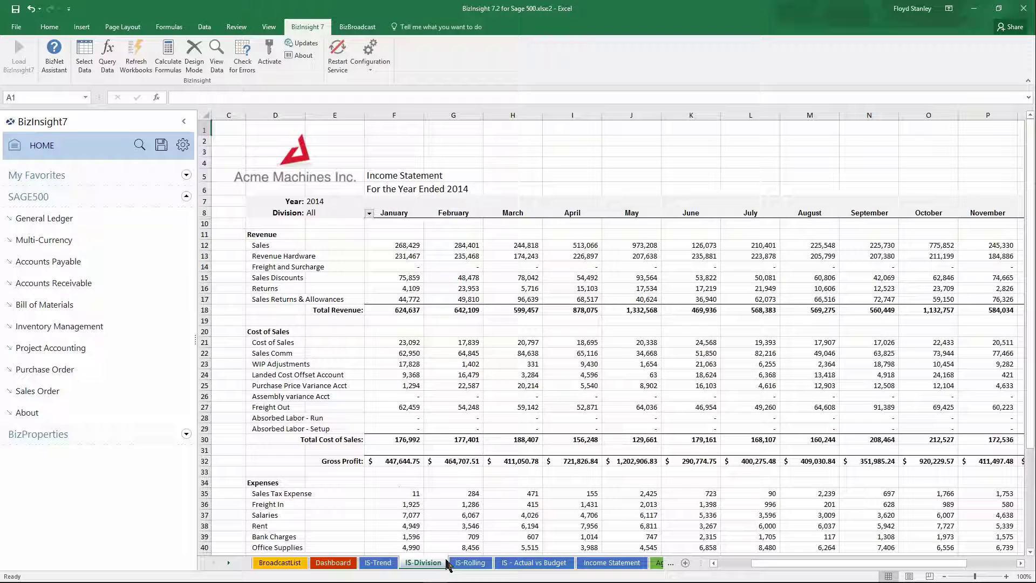
pyautogui.click(369, 214)
pyautogui.click(305, 222)
pyautogui.click(339, 212)
pyautogui.click(369, 213)
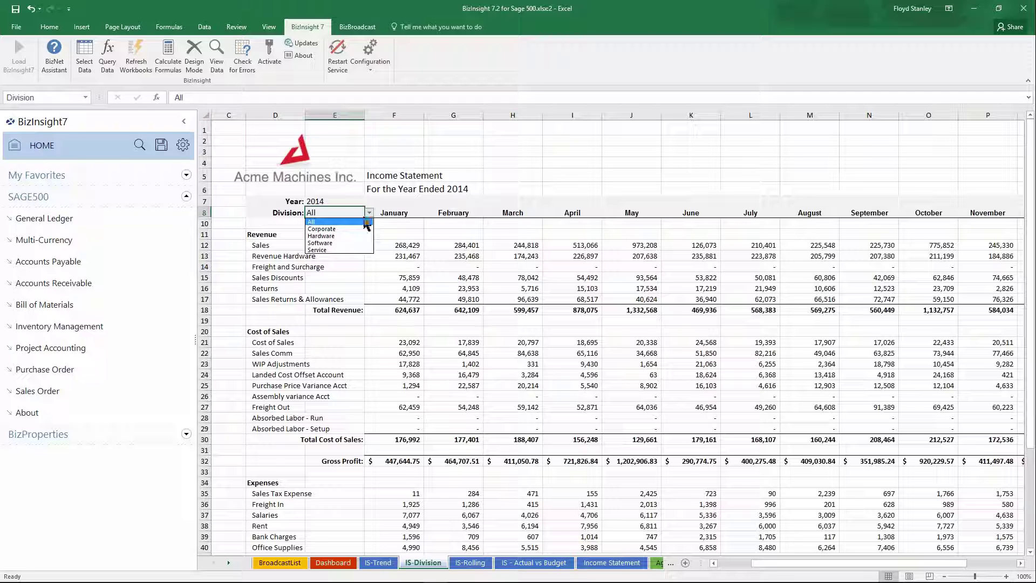
pyautogui.click(329, 236)
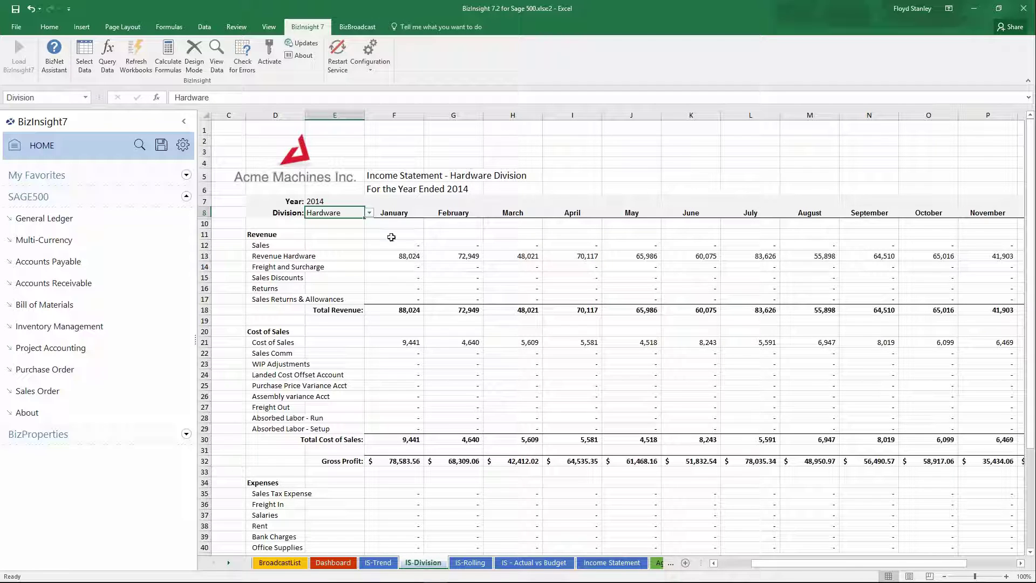
# Set the income statement's division back to All and collapse the BizInsight7 pane.
pyautogui.click(369, 213)
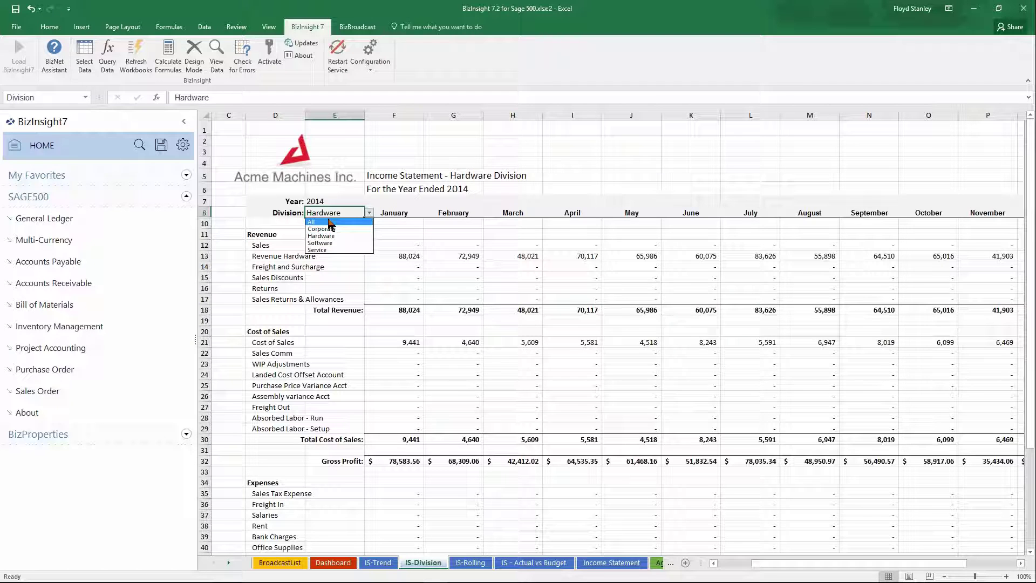
pyautogui.click(312, 222)
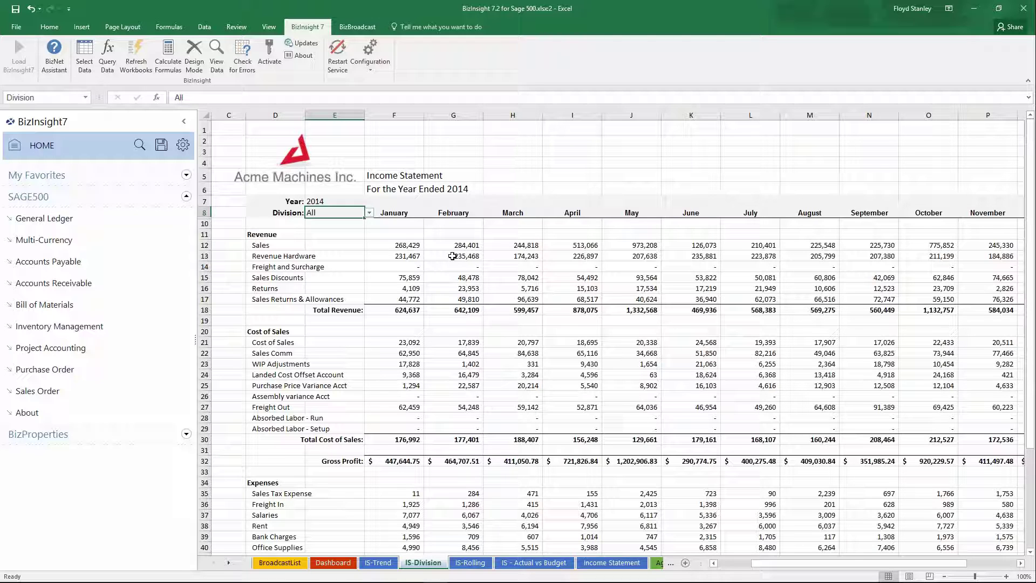
pyautogui.click(184, 121)
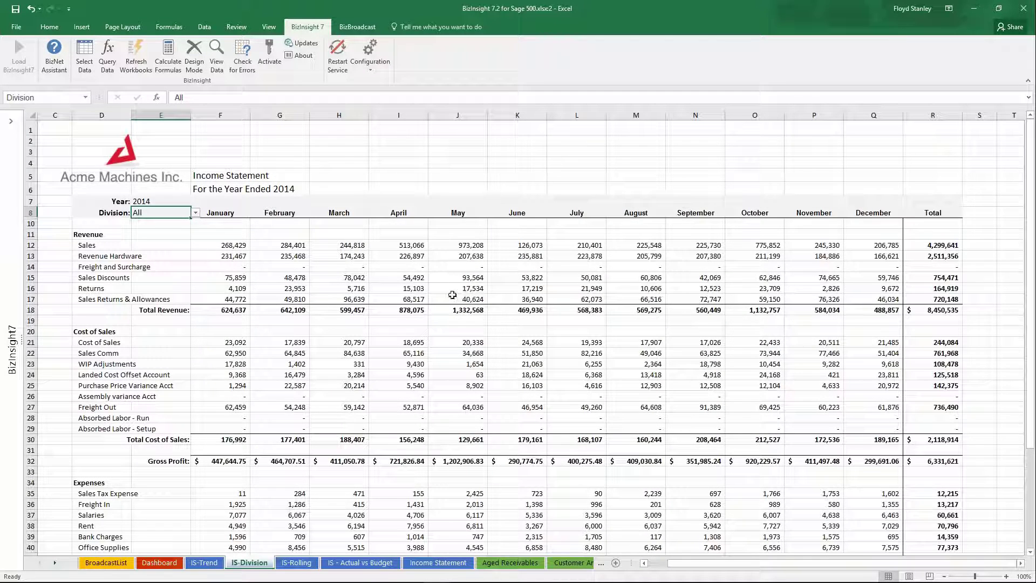
# Show the IS-Trend sheet and arrange the two workbook windows one above the other.
pyautogui.click(214, 562)
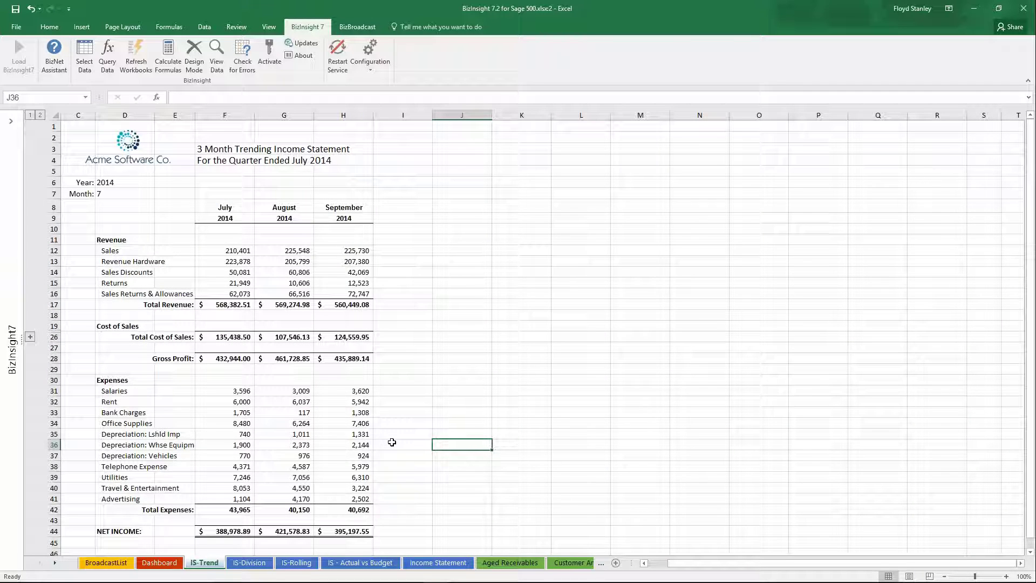
pyautogui.click(270, 32)
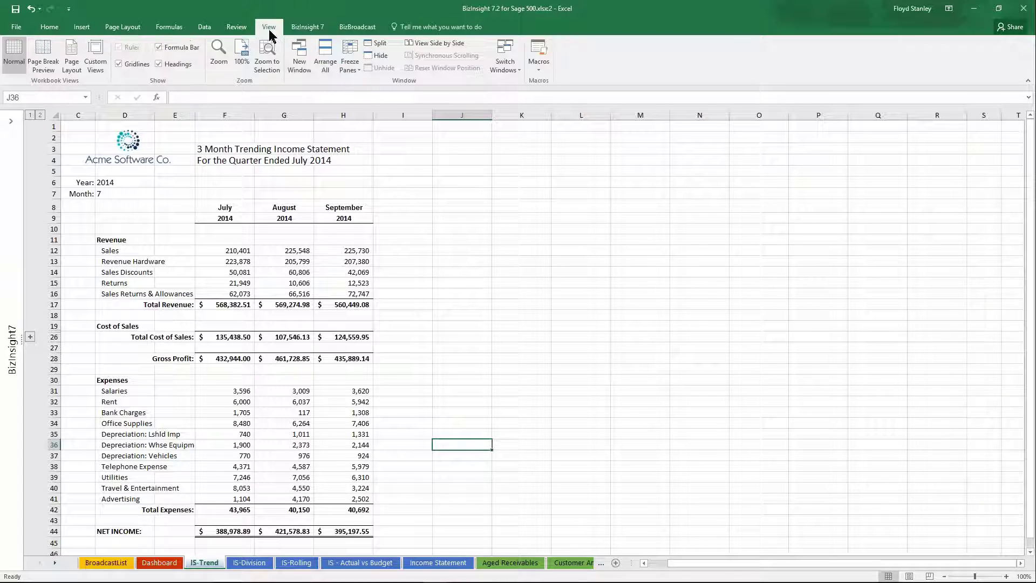
pyautogui.click(319, 54)
pyautogui.click(654, 375)
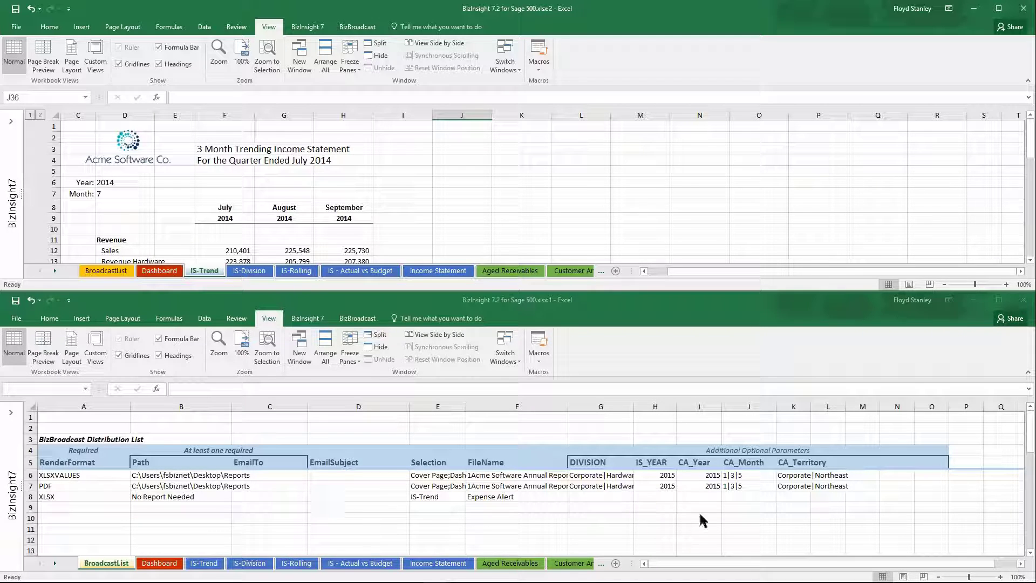
# Reduce the ribbon to tabs only in both workbook windows.
pyautogui.click(952, 306)
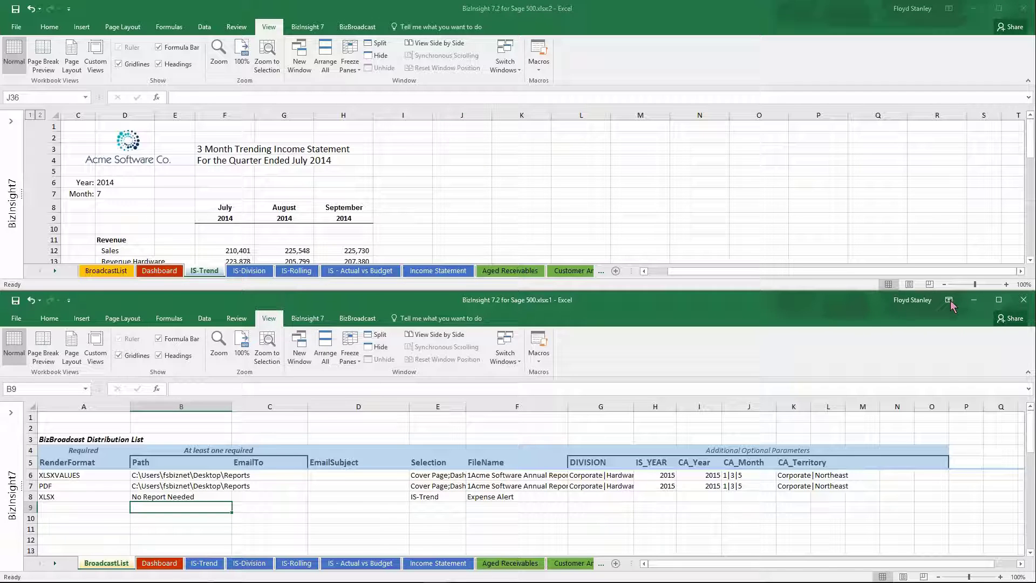
pyautogui.click(949, 300)
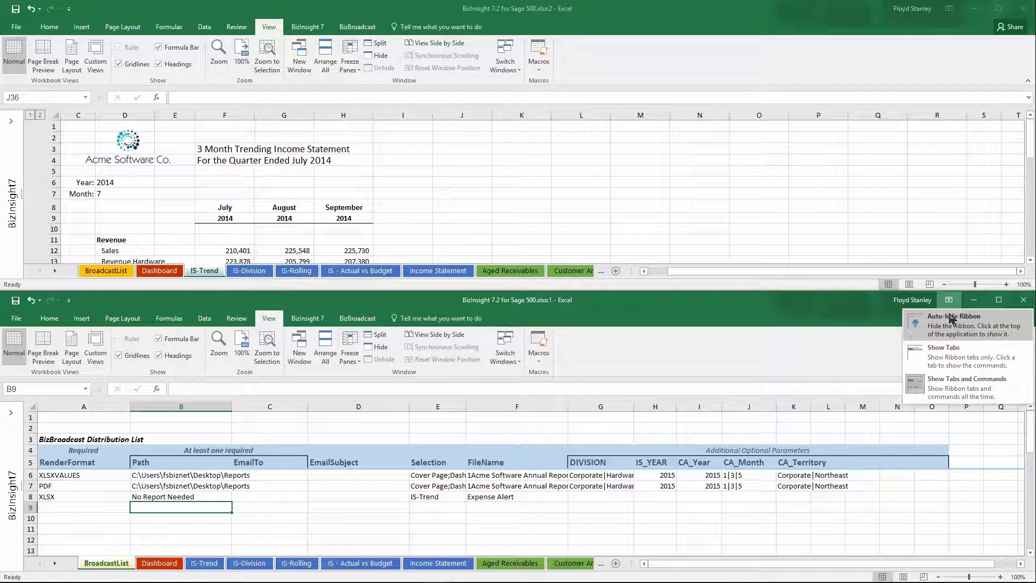
pyautogui.click(947, 356)
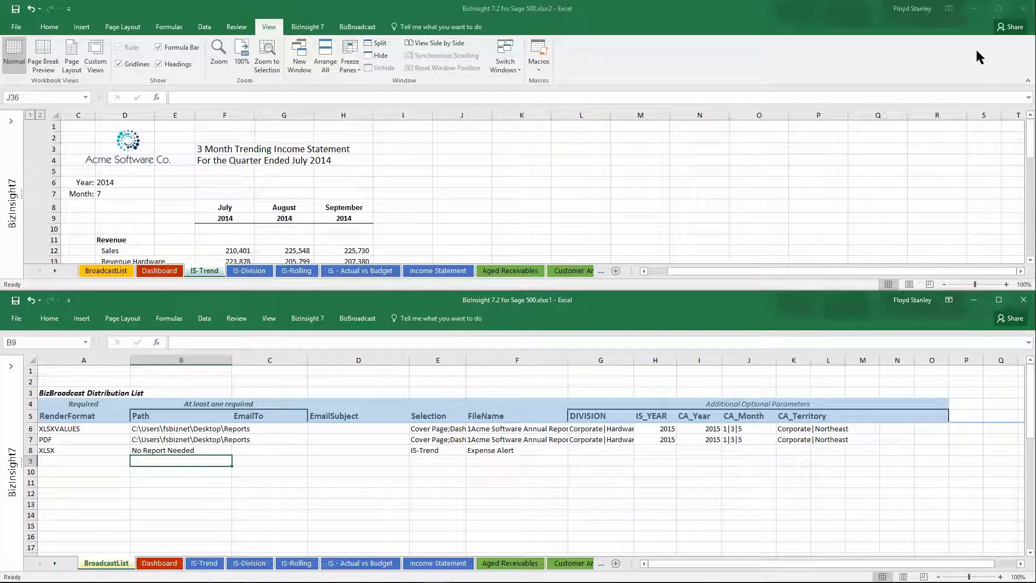
pyautogui.click(927, 51)
pyautogui.click(949, 9)
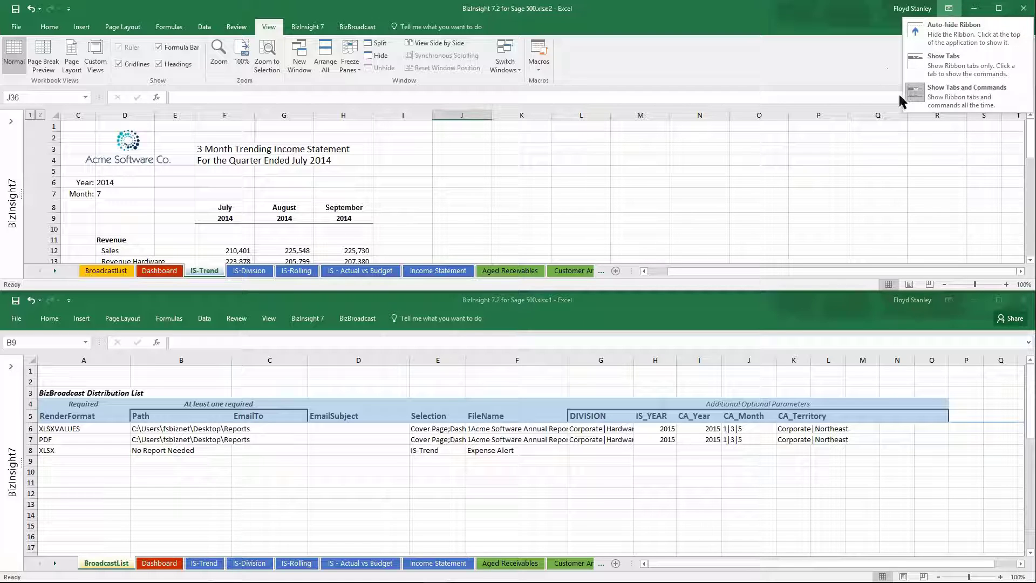
pyautogui.click(945, 62)
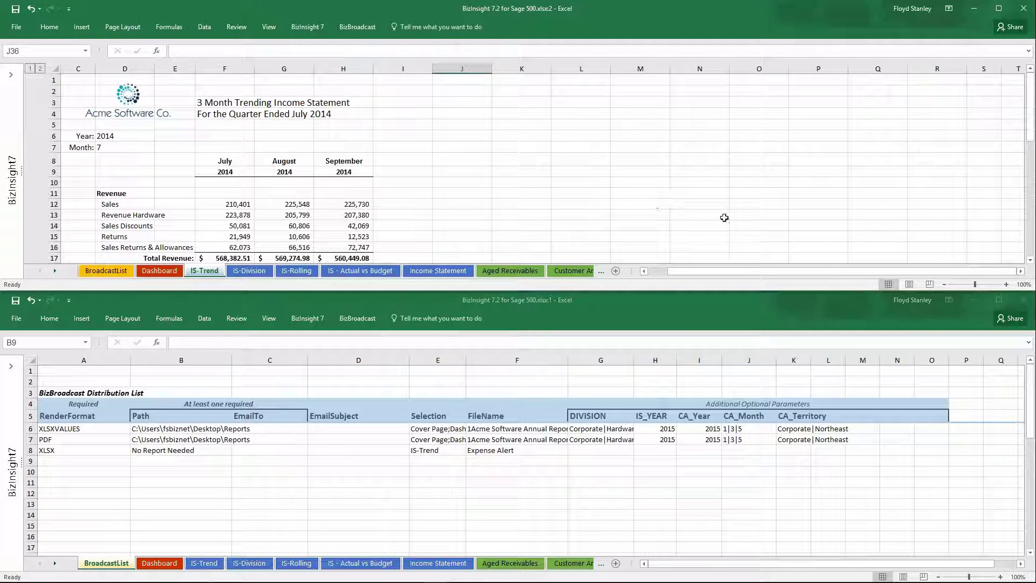
# Examine the IF formula behind the Path cell B8 of the Expense Alert row in BroadcastList.
pyautogui.click(154, 450)
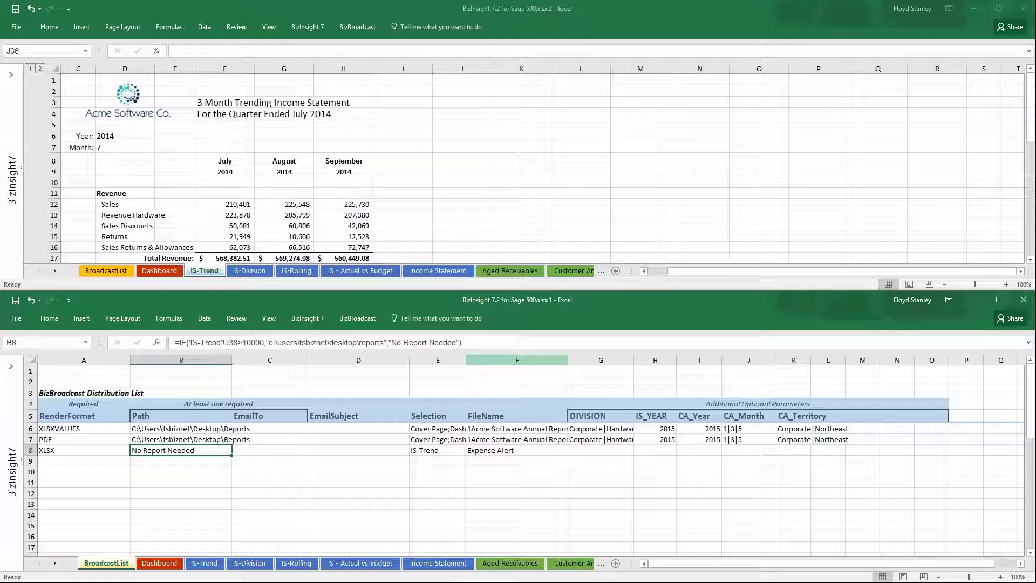
pyautogui.moveTo(479, 343); pyautogui.dragTo(150, 342)
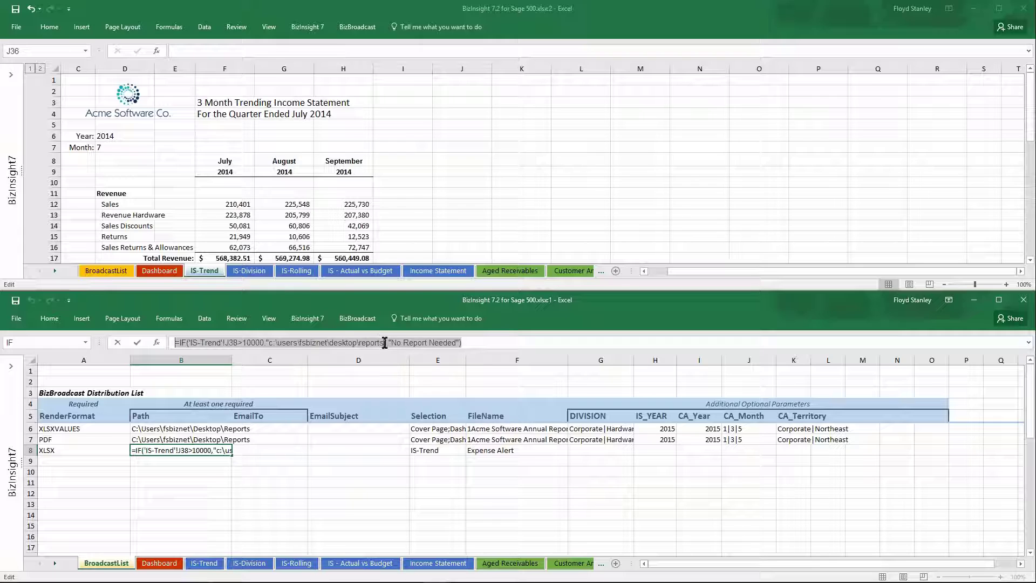
pyautogui.click(470, 343)
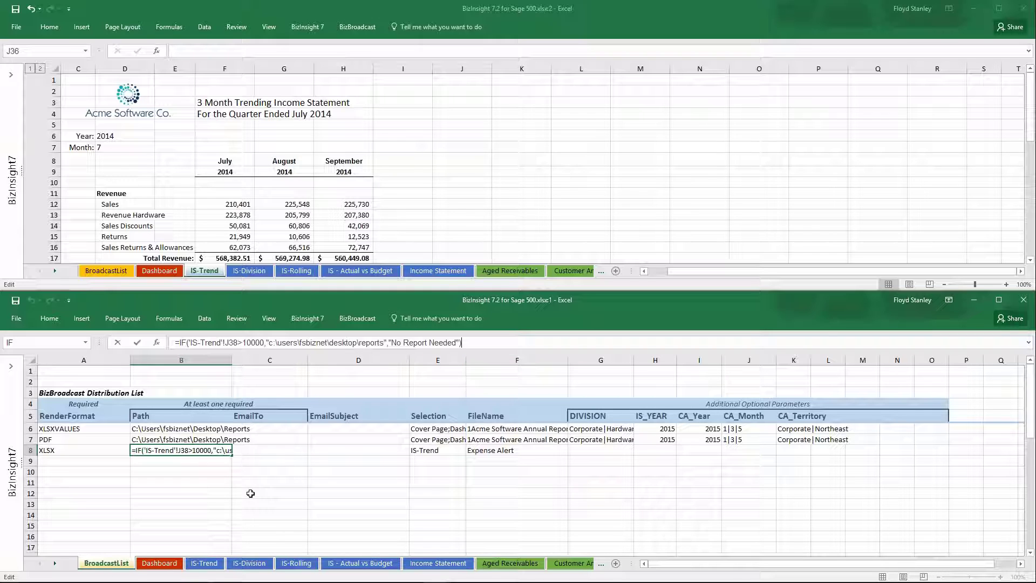
pyautogui.press('Escape')
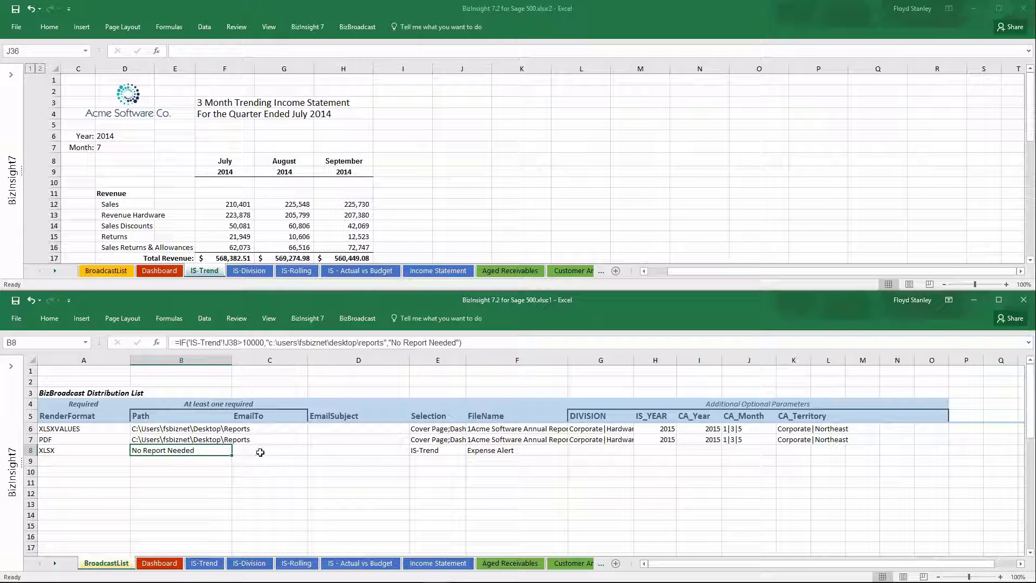
# Extend the September 2014 column of the IS-Trend statement, from its month heading to Net Income, across through column K.
pyautogui.click(343, 161)
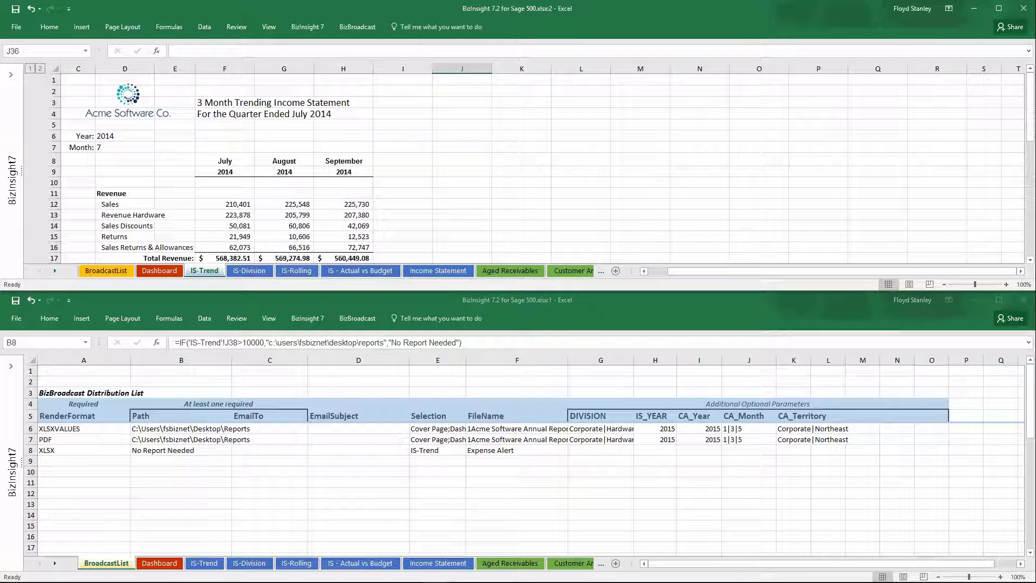
pyautogui.moveTo(351, 185); pyautogui.dragTo(349, 232)
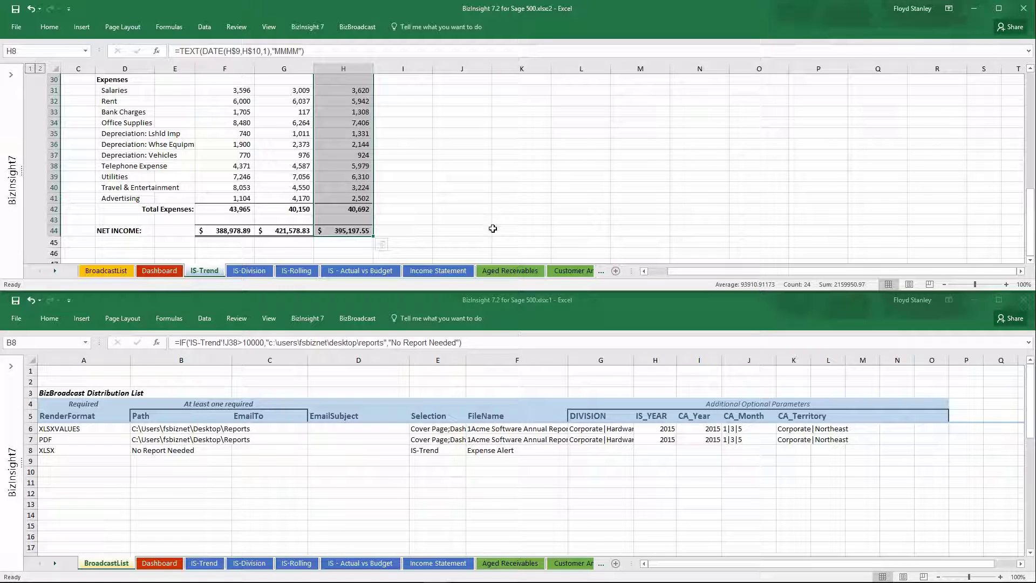
pyautogui.moveTo(375, 235); pyautogui.dragTo(373, 235)
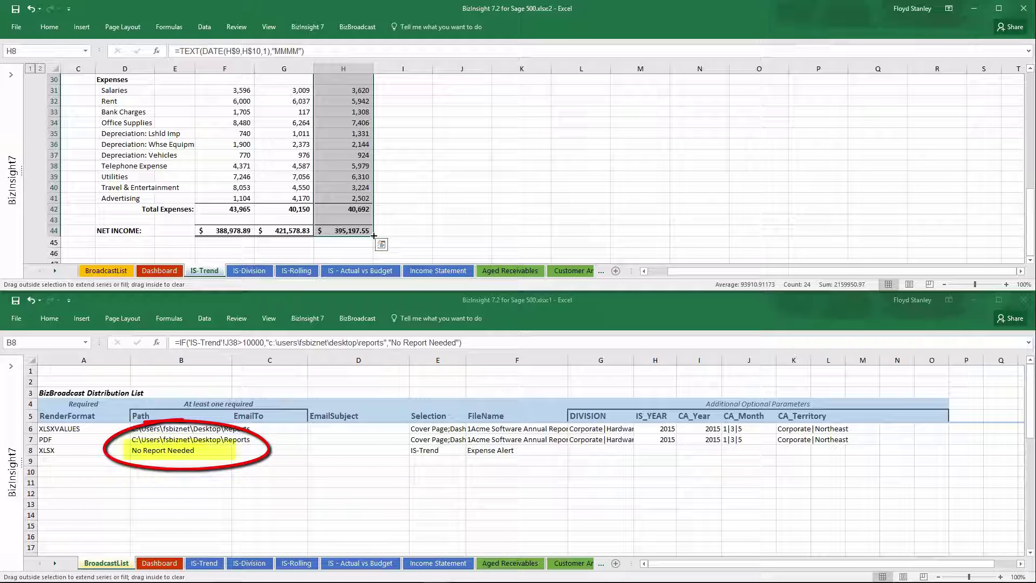
pyautogui.moveTo(374, 236); pyautogui.dragTo(533, 234)
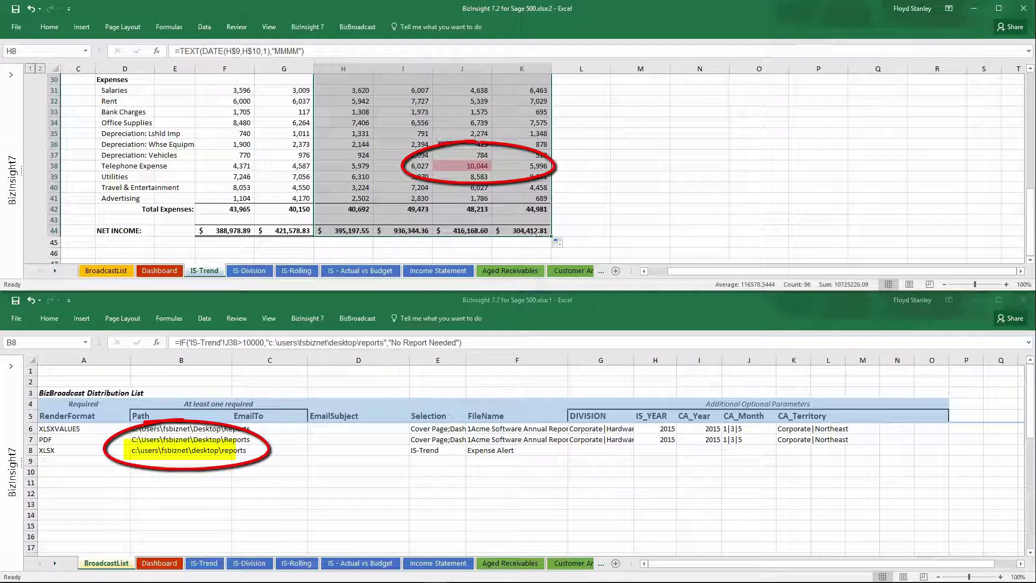
# Check the Expense Alert path in B8 against the Telephone Expense cell J38 on IS-Trend.
pyautogui.click(140, 453)
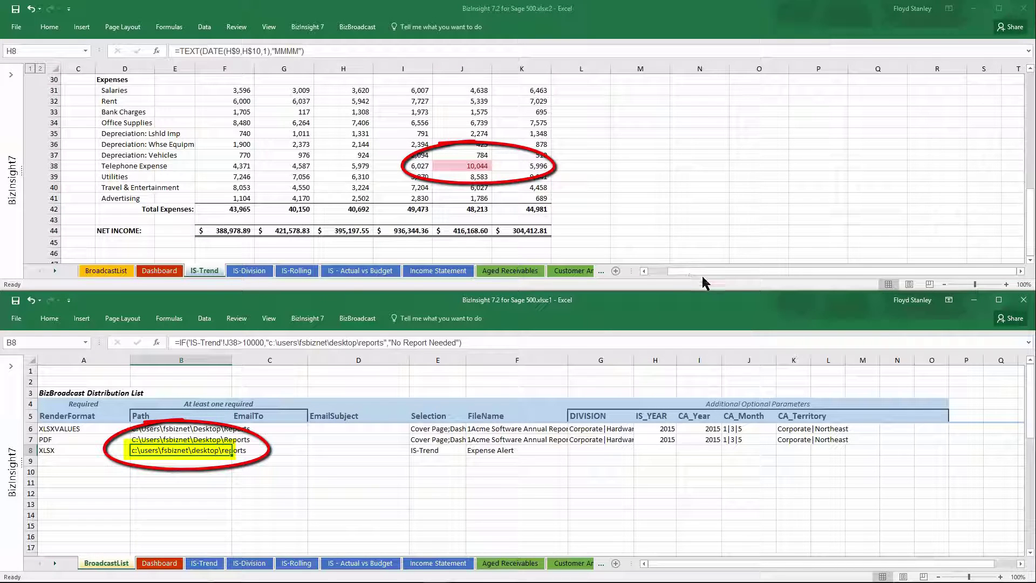
pyautogui.click(475, 167)
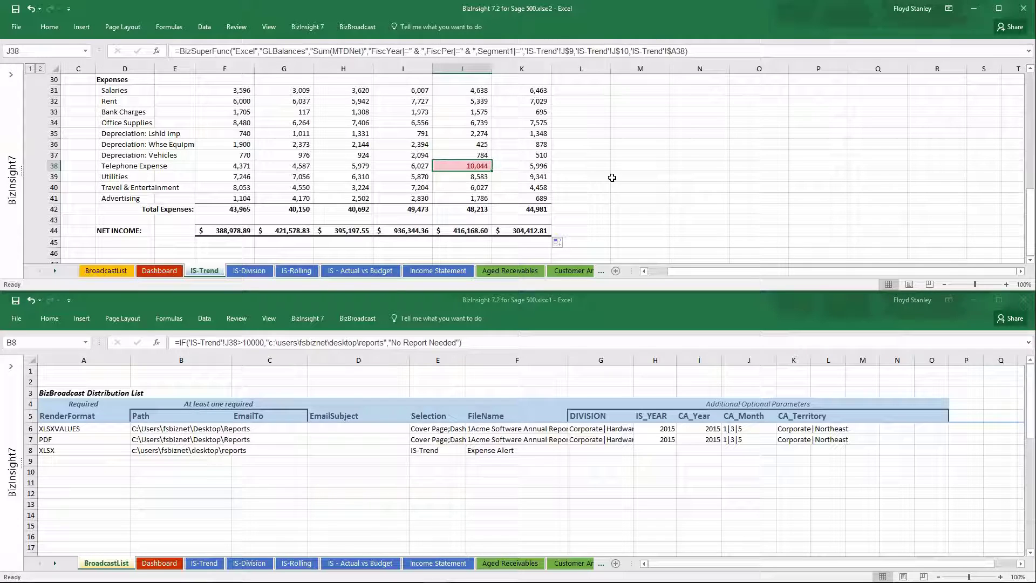
# Maximize the BroadcastList window and display its full ribbon with tabs and commands.
pyautogui.click(664, 417)
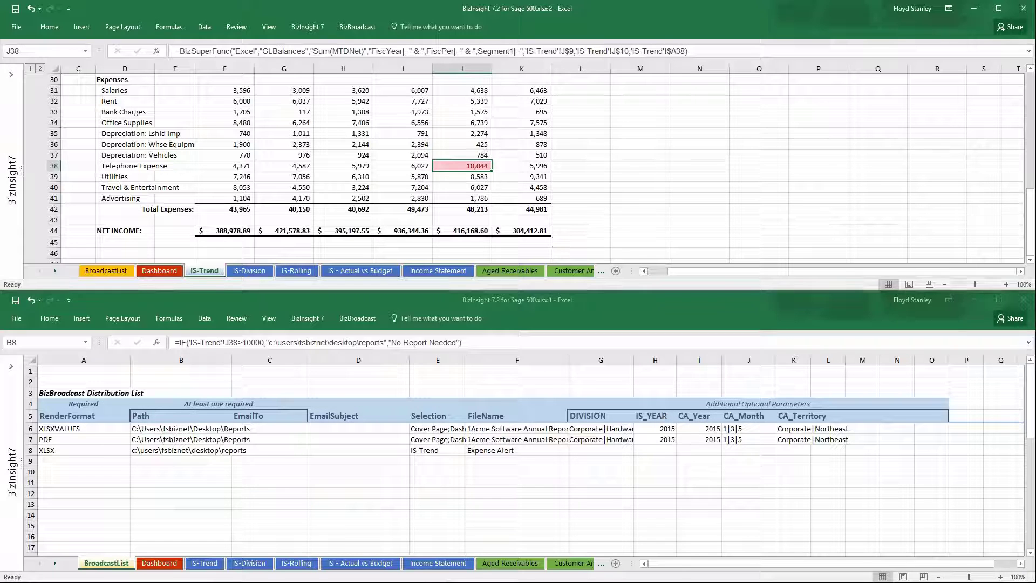
pyautogui.click(662, 417)
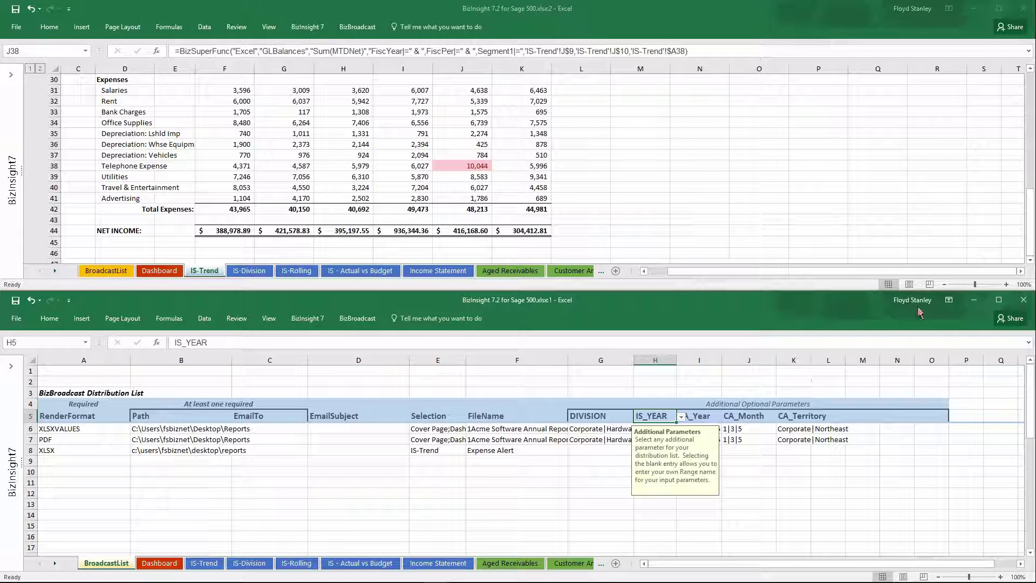
pyautogui.click(999, 300)
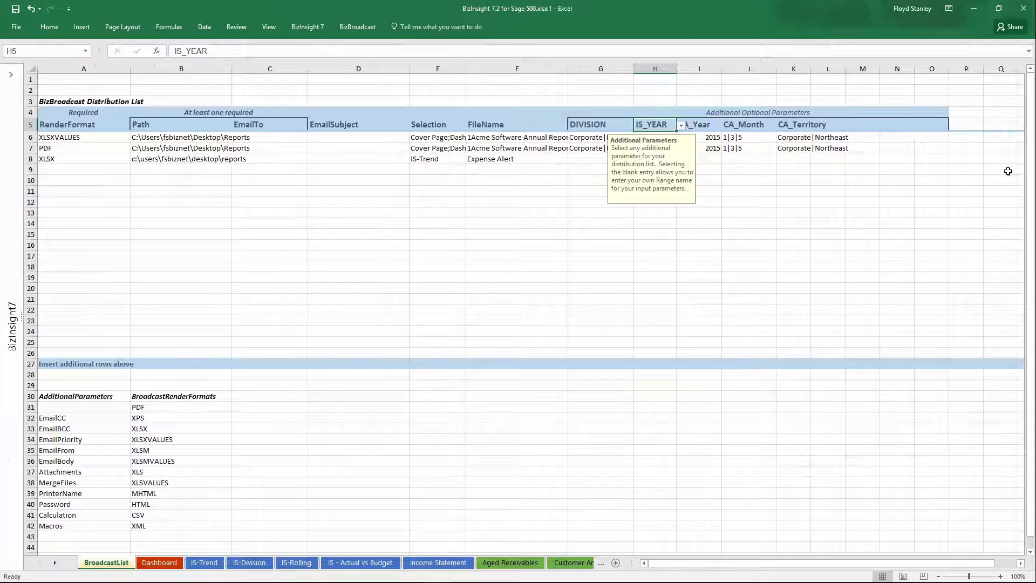
pyautogui.click(949, 8)
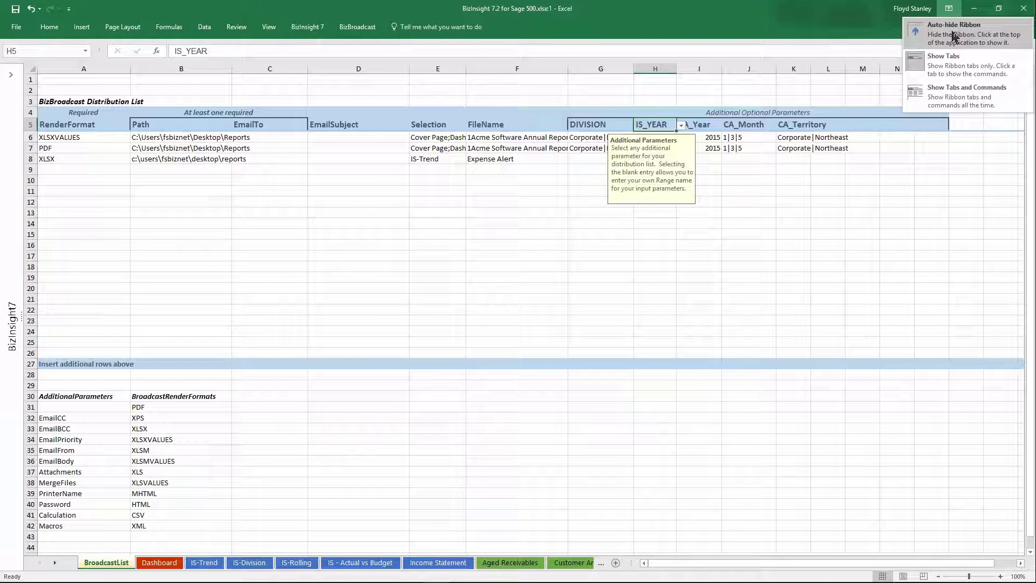
pyautogui.click(966, 93)
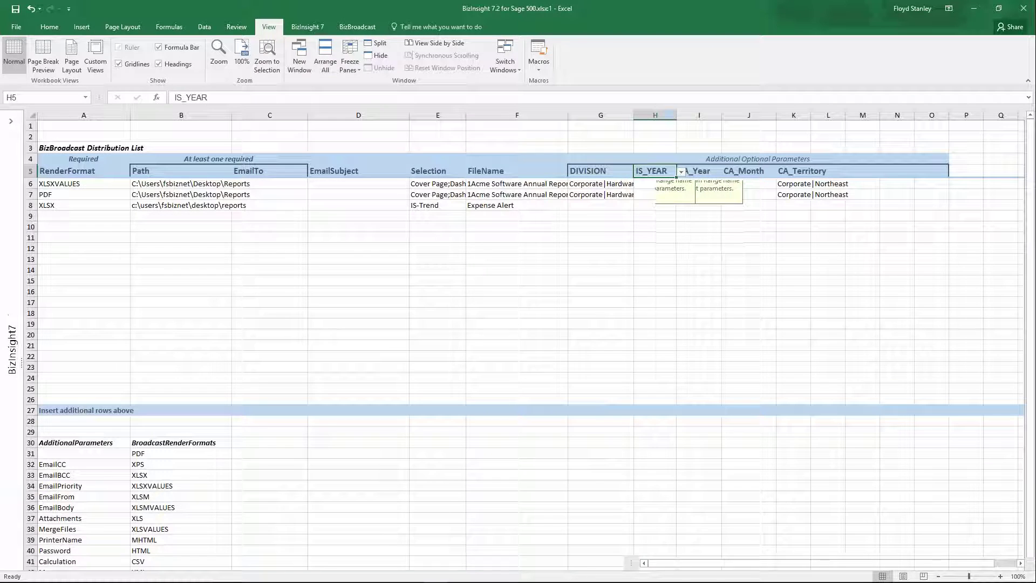
# Examine the DIVISION and CA_Territory parameter values of the two annual report rows, 6 and 7.
pyautogui.click(554, 220)
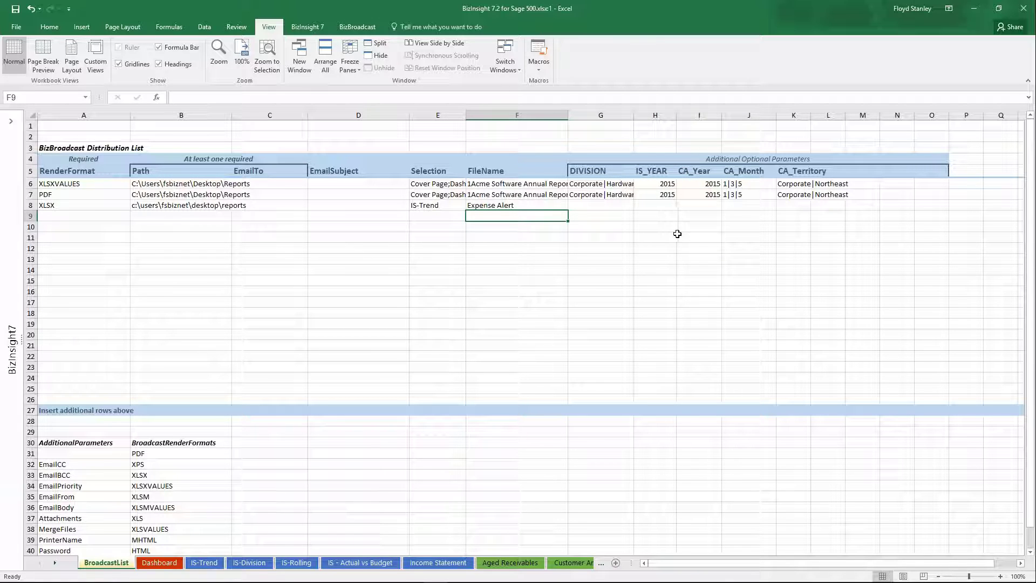
pyautogui.click(594, 184)
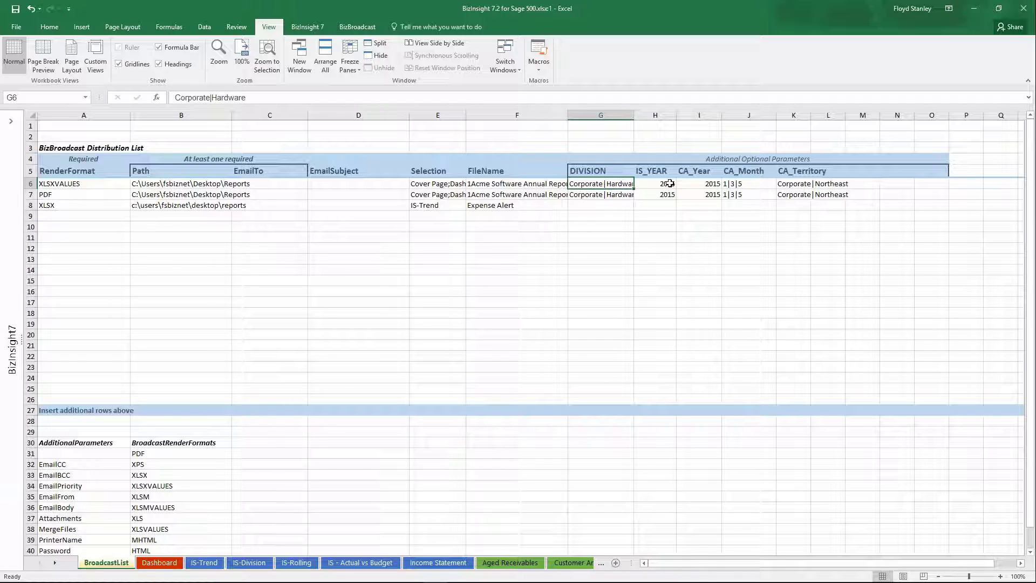
pyautogui.click(605, 195)
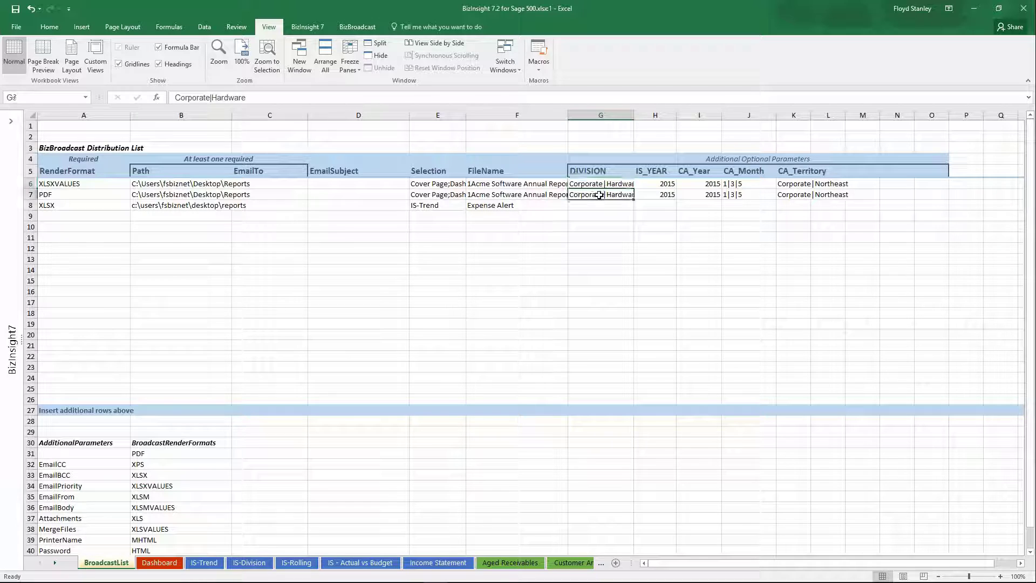
pyautogui.click(791, 194)
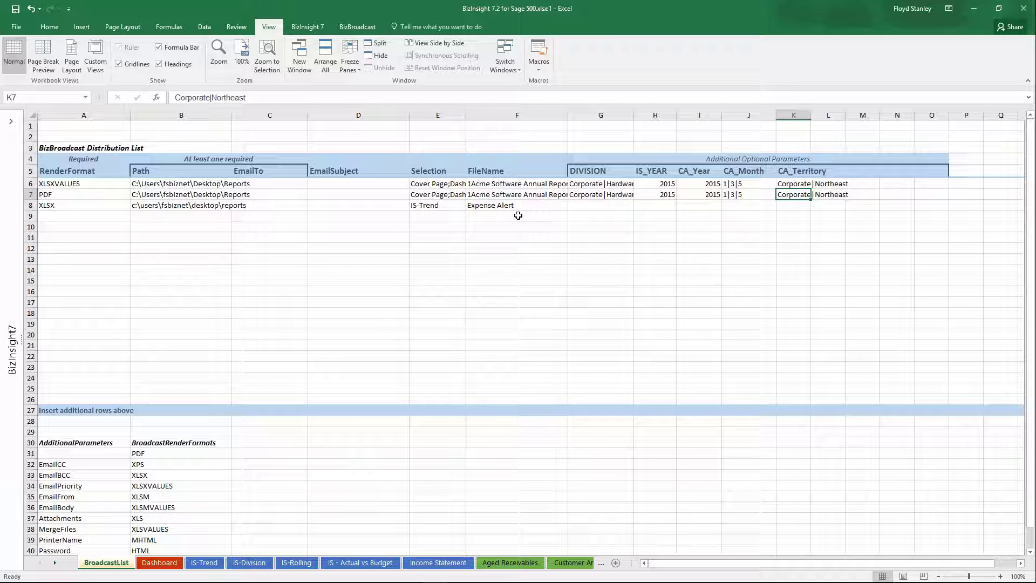
pyautogui.click(602, 184)
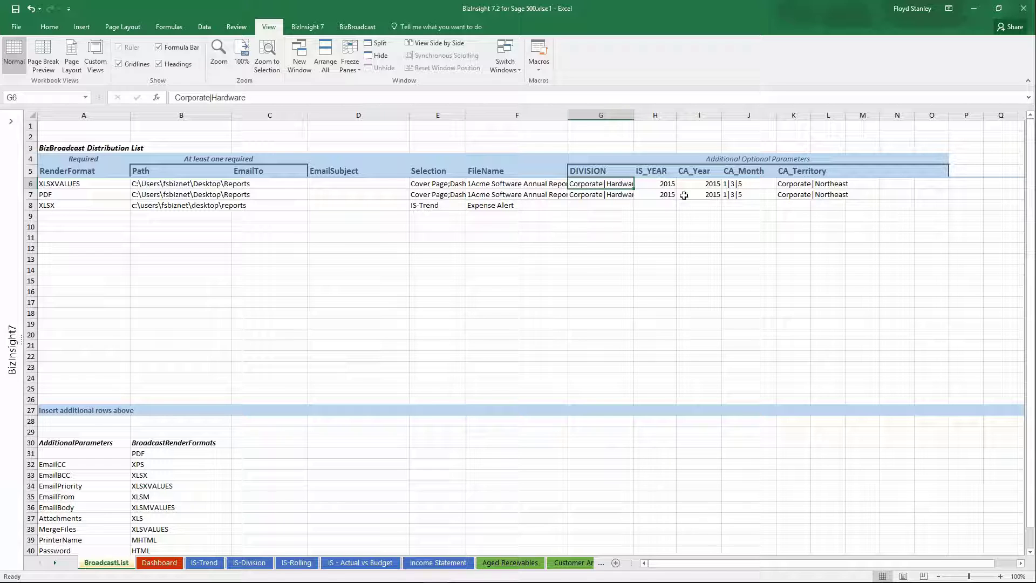
# Copy the XLSXVALUES distribution row A6:K6 into rows 9 through 13 of the distribution list.
pyautogui.moveTo(100, 185); pyautogui.dragTo(804, 185)
pyautogui.hotkey('ctrl', 'c')
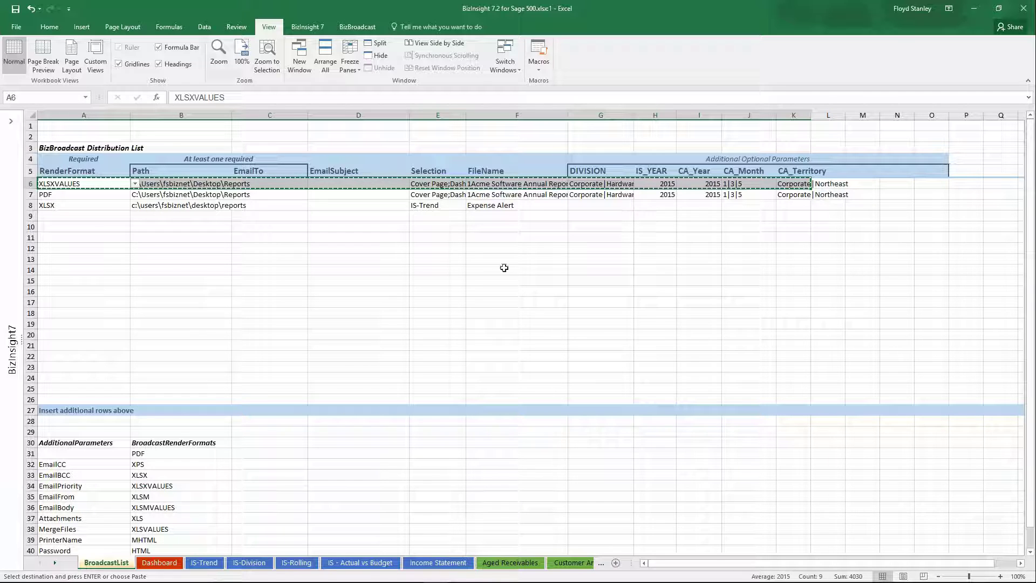
pyautogui.click(61, 217)
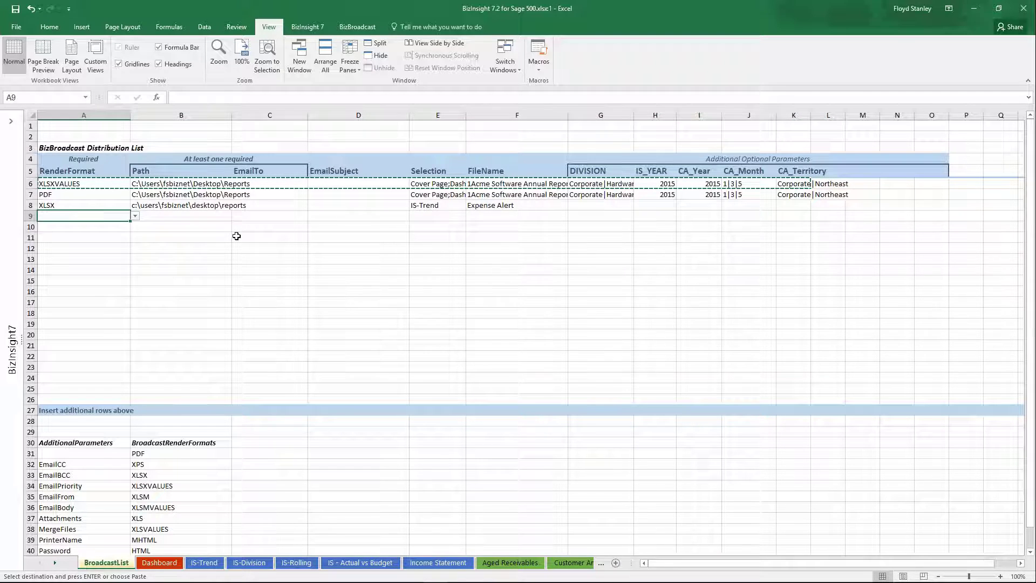
pyautogui.hotkey('ctrl', 'v')
pyautogui.click(82, 225)
pyautogui.hotkey('ctrl', 'v')
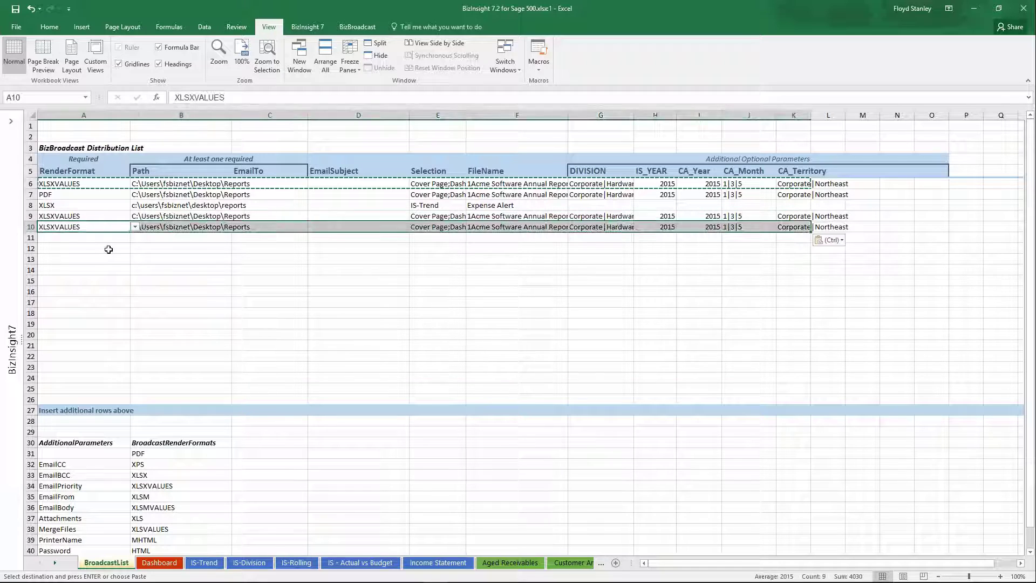
pyautogui.click(81, 239)
pyautogui.hotkey('ctrl', 'v')
pyautogui.click(79, 249)
pyautogui.hotkey('ctrl', 'v')
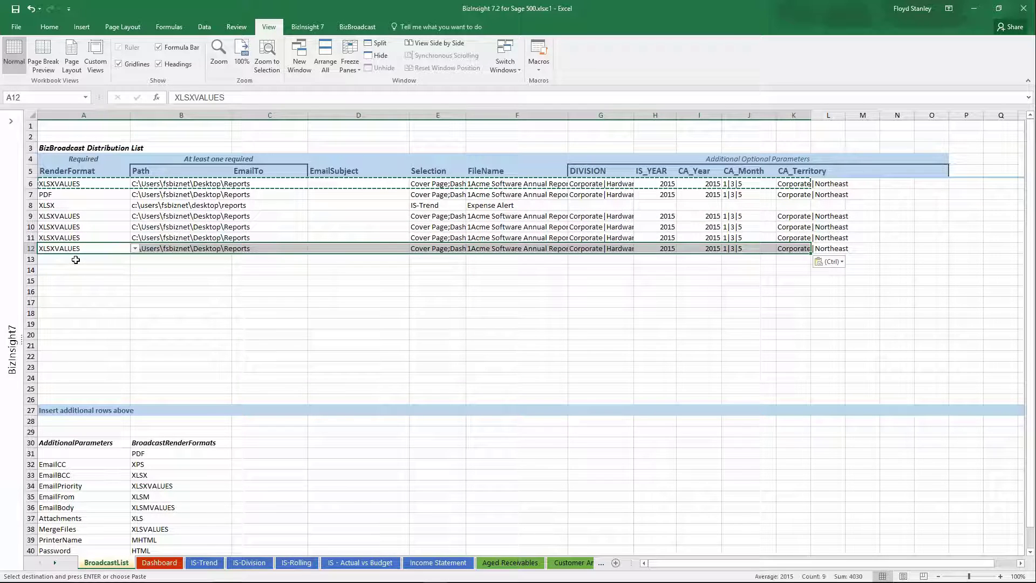
pyautogui.click(78, 260)
pyautogui.hotkey('ctrl', 'v')
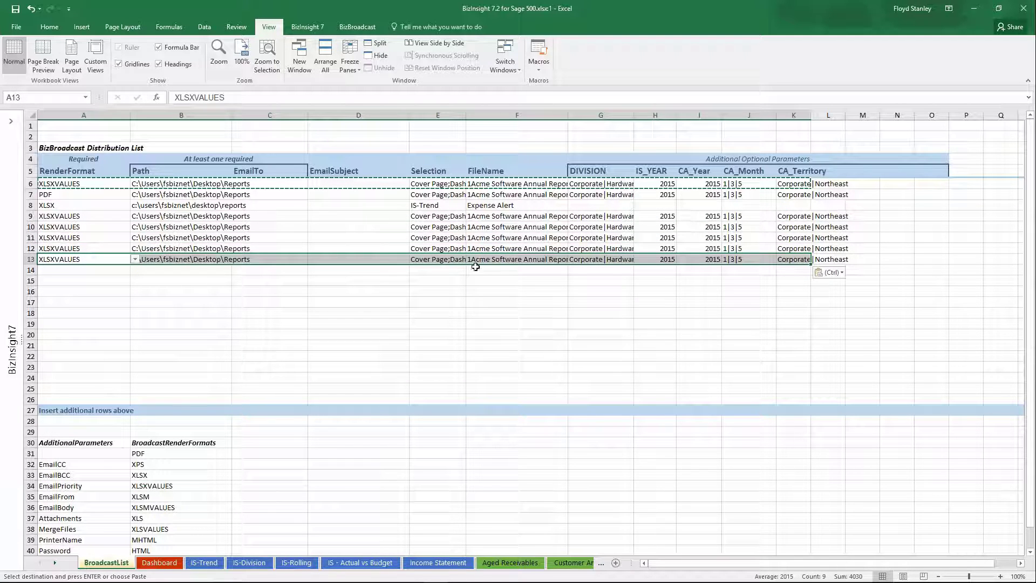
# Replace the FileName in F9 with Corporate.
pyautogui.click(481, 217)
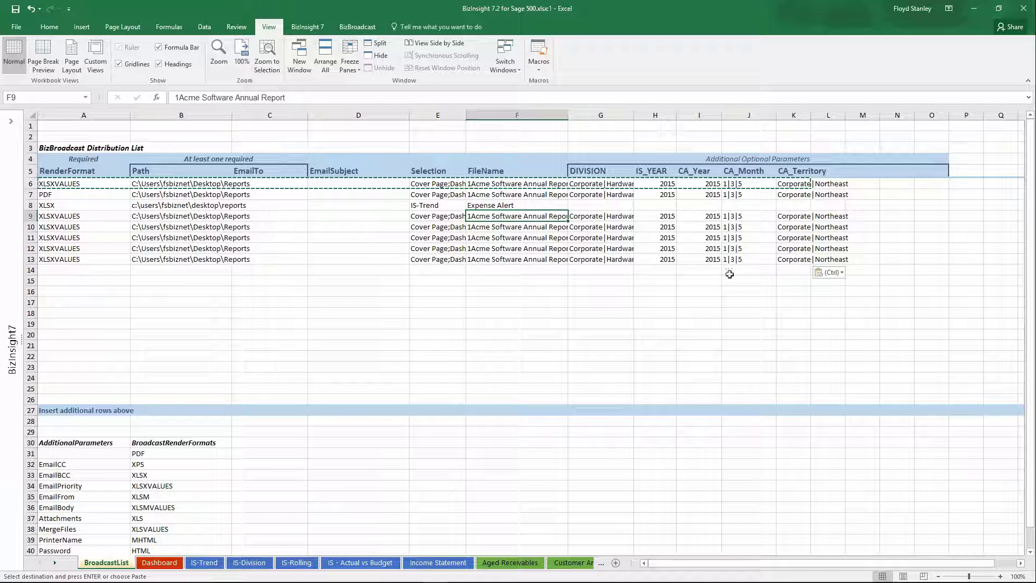
pyautogui.doubleClick(493, 216)
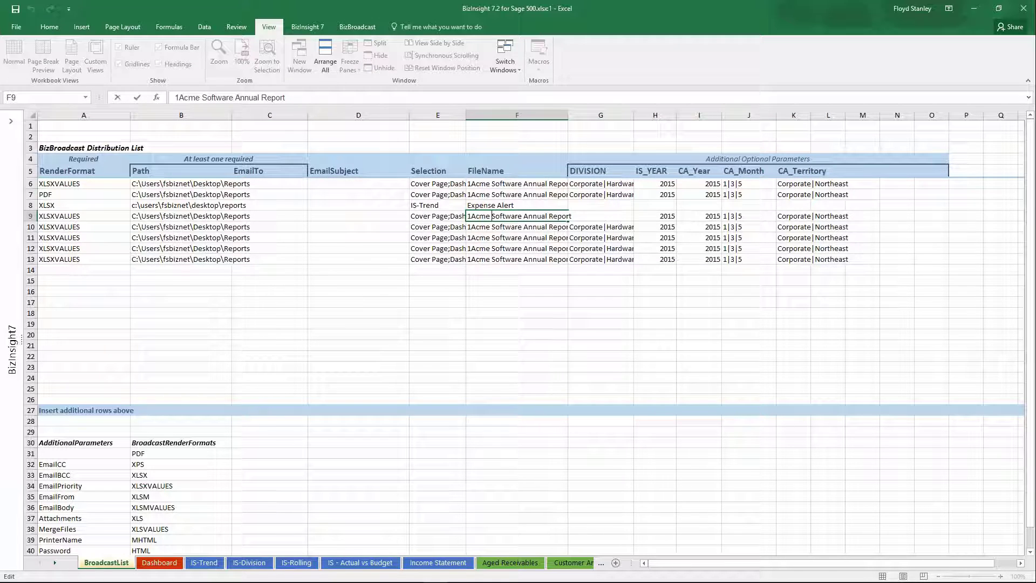
pyautogui.write('Cor')
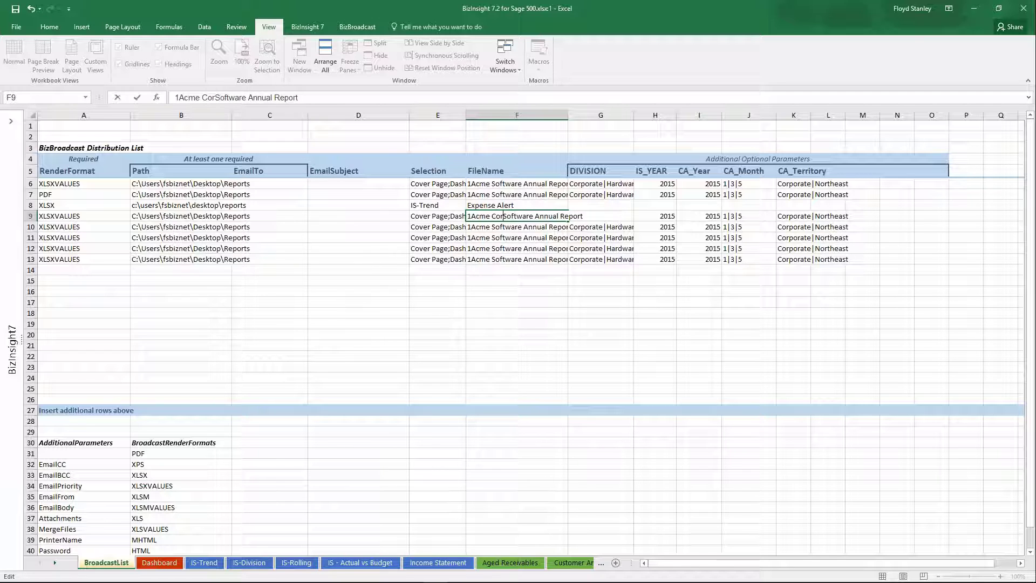
pyautogui.moveTo(342, 98); pyautogui.dragTo(176, 92)
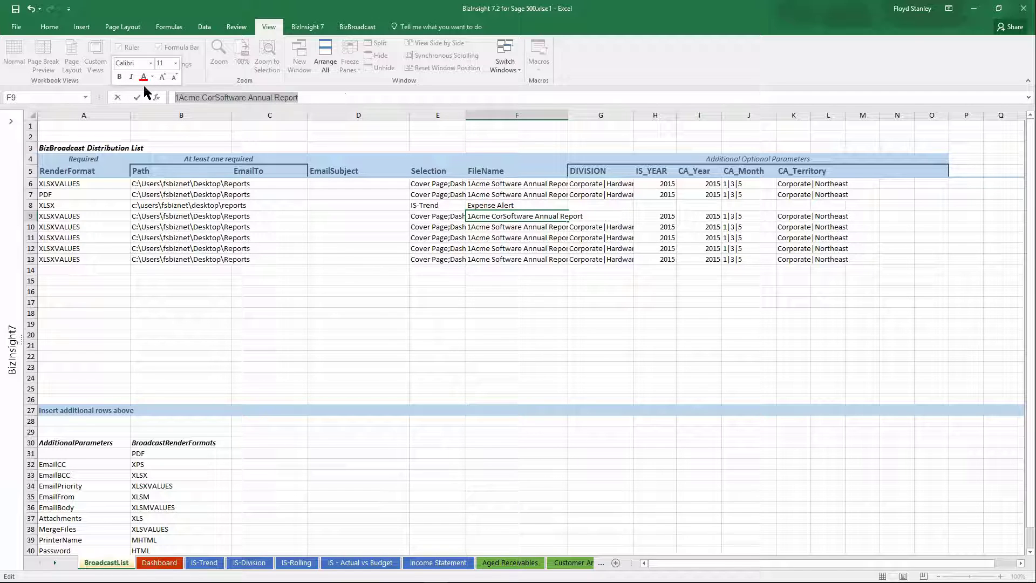
pyautogui.write('Corporate')
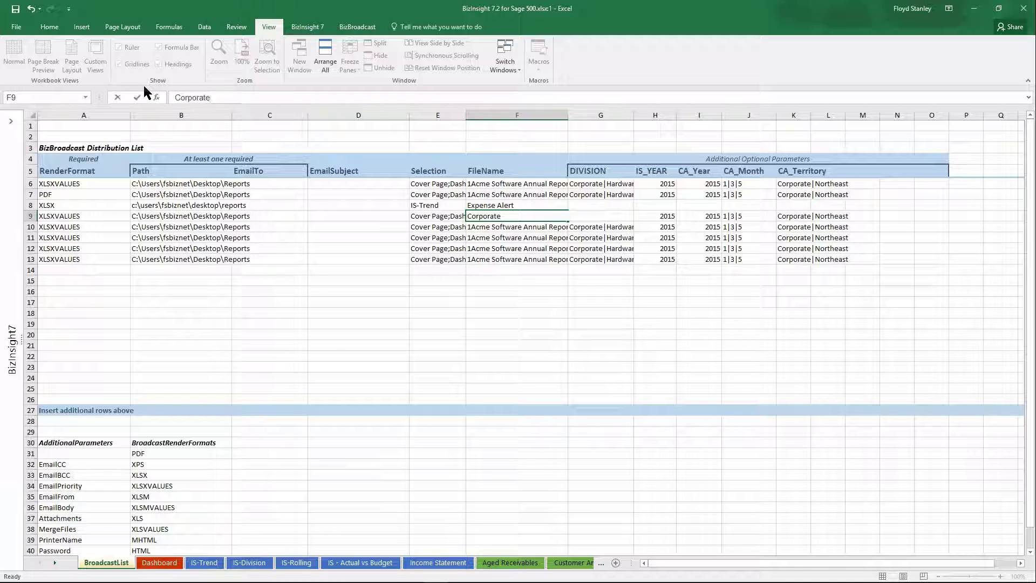
pyautogui.press('Tab')
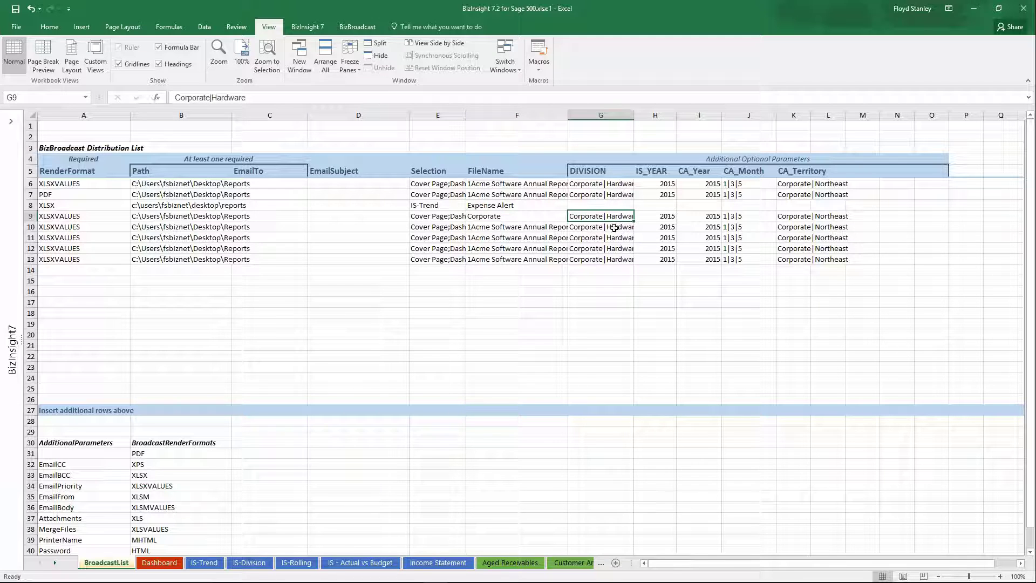
# Inspect the DIVISION value in G9 against its column heading and display the BizBroadcast commands.
pyautogui.doubleClick(592, 216)
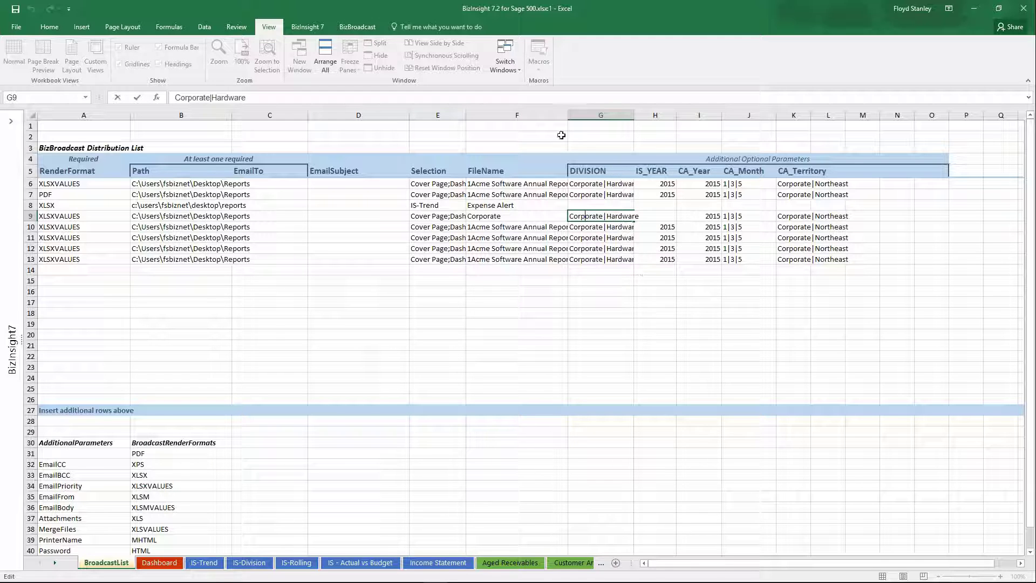
pyautogui.click(374, 29)
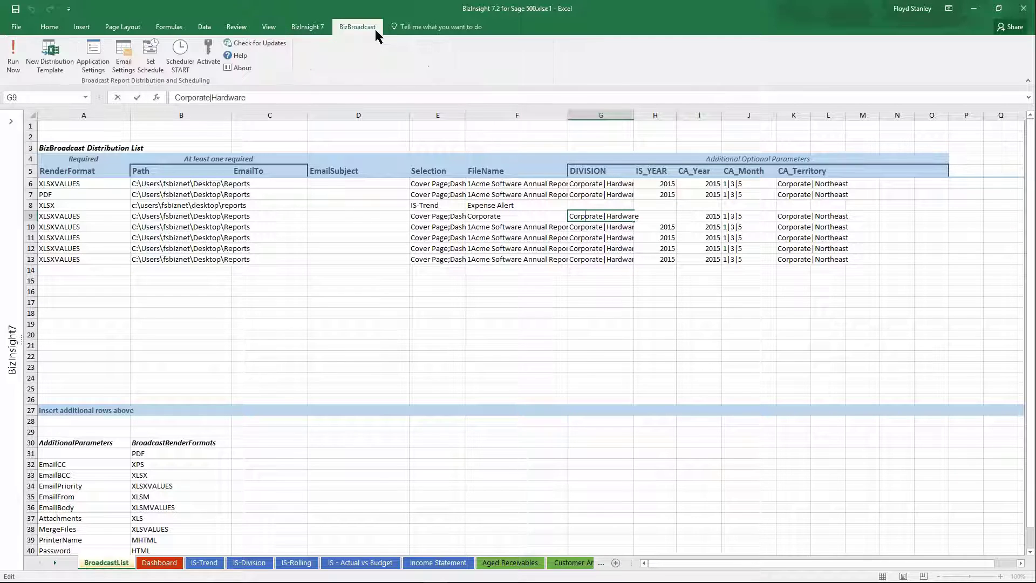
pyautogui.click(607, 171)
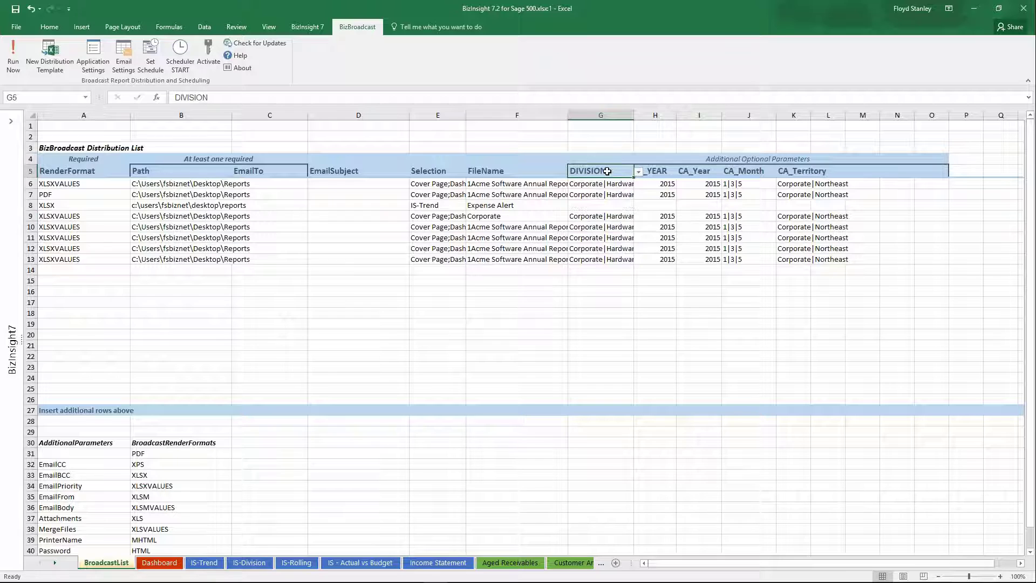
pyautogui.click(602, 216)
pyautogui.doubleClick(601, 216)
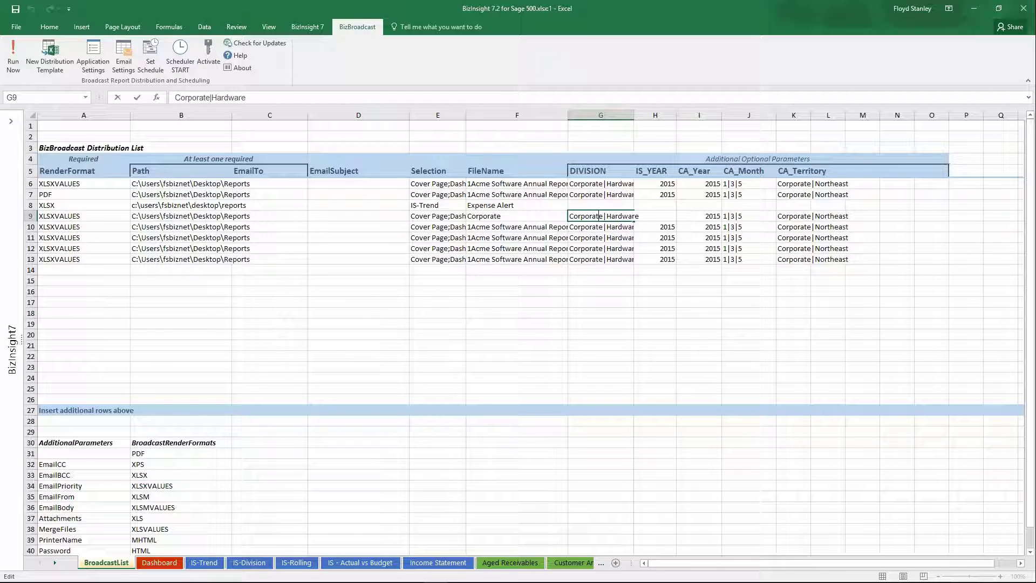
# Review the list of additional parameters offered for the DIVISION heading in G5, keeping the current entry.
pyautogui.click(626, 172)
pyautogui.click(639, 173)
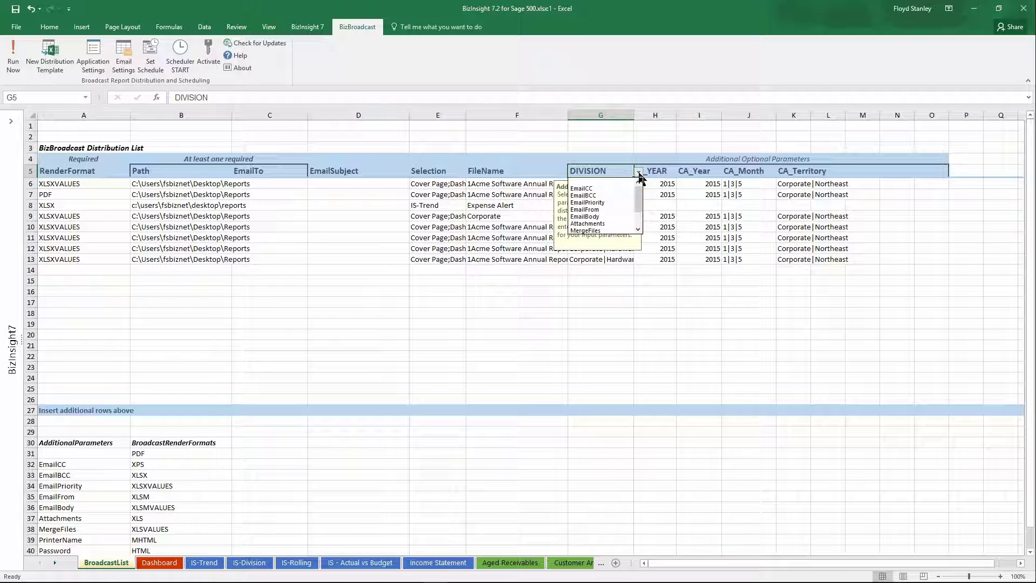
pyautogui.moveTo(639, 189); pyautogui.dragTo(639, 226)
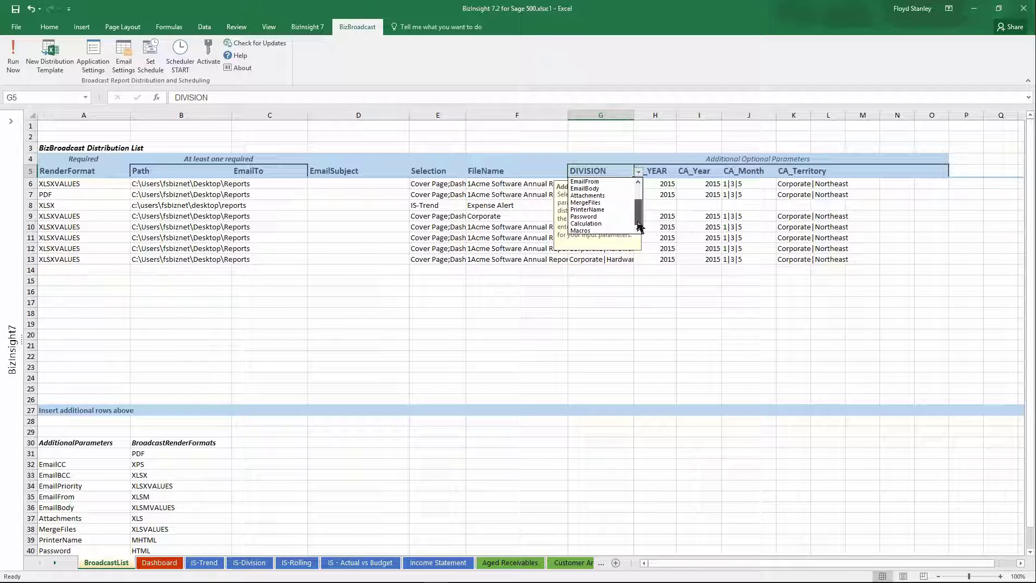
pyautogui.scroll(3, 639, 226)
pyautogui.press('Escape')
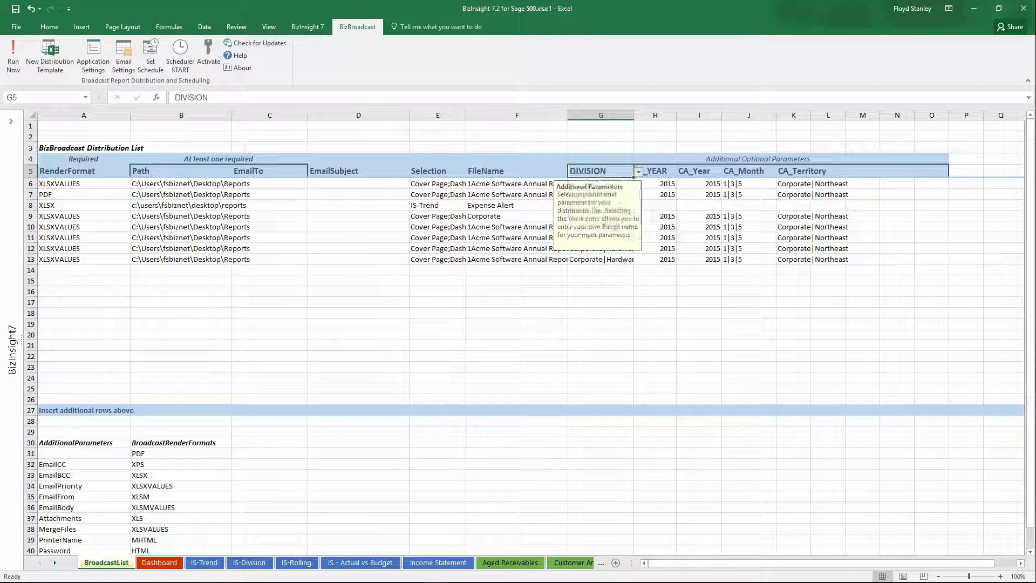
pyautogui.click(639, 172)
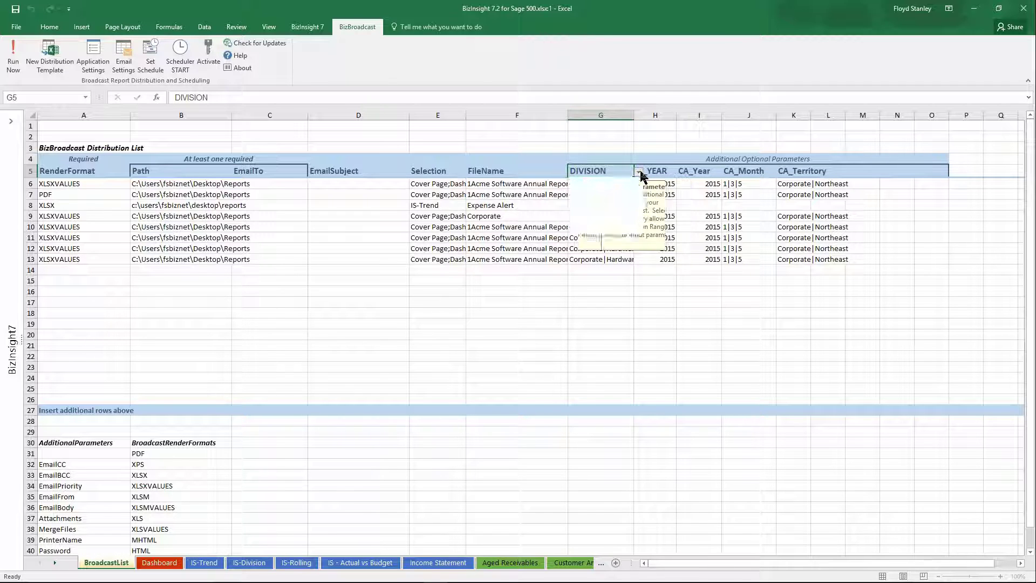
pyautogui.moveTo(639, 191); pyautogui.dragTo(640, 238)
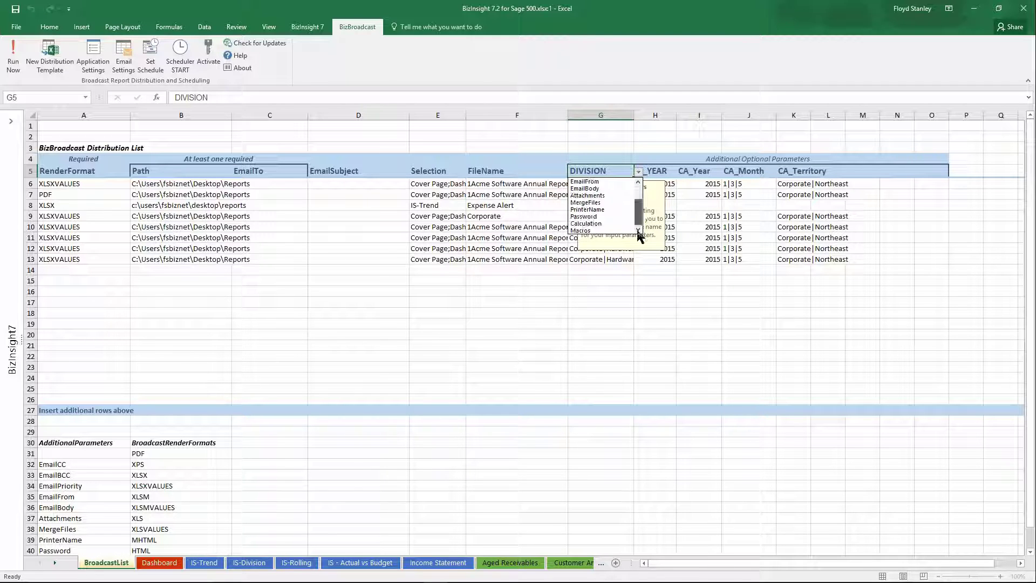
pyautogui.press('Escape')
pyautogui.click(610, 284)
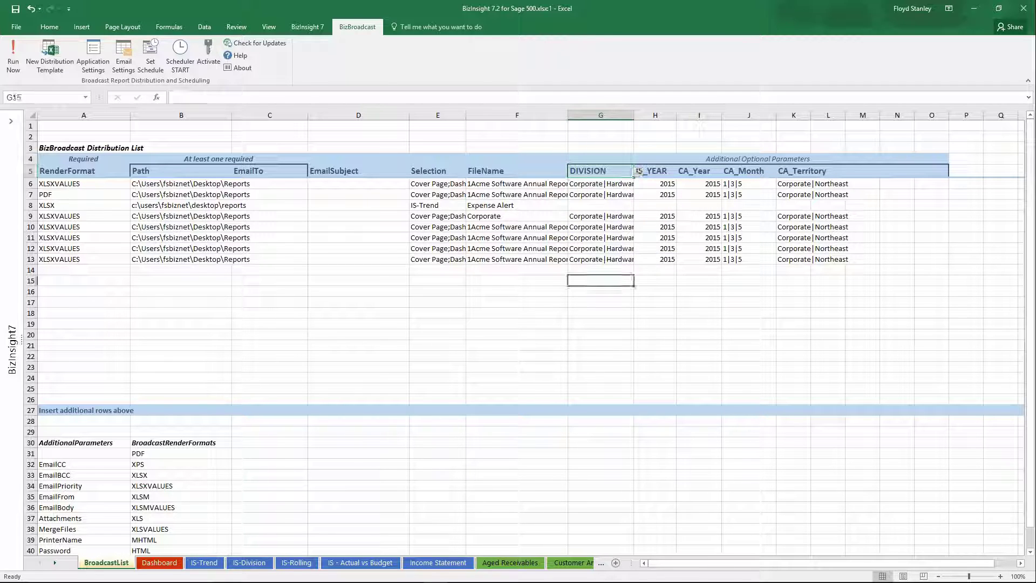
# Save the workbook and read the Additional Parameters note on the DIVISION heading in G5.
pyautogui.click(16, 10)
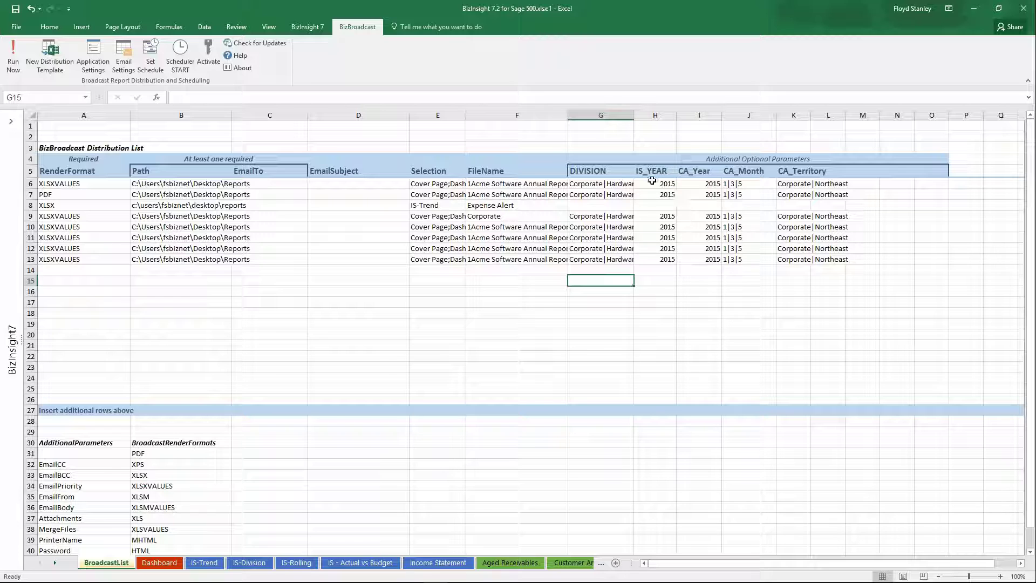
pyautogui.click(587, 170)
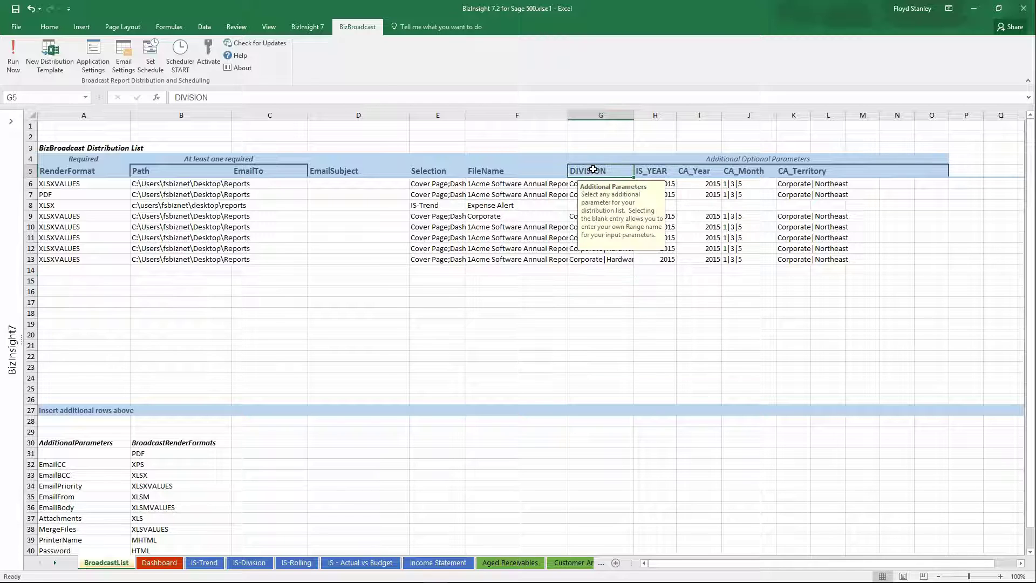
pyautogui.doubleClick(586, 171)
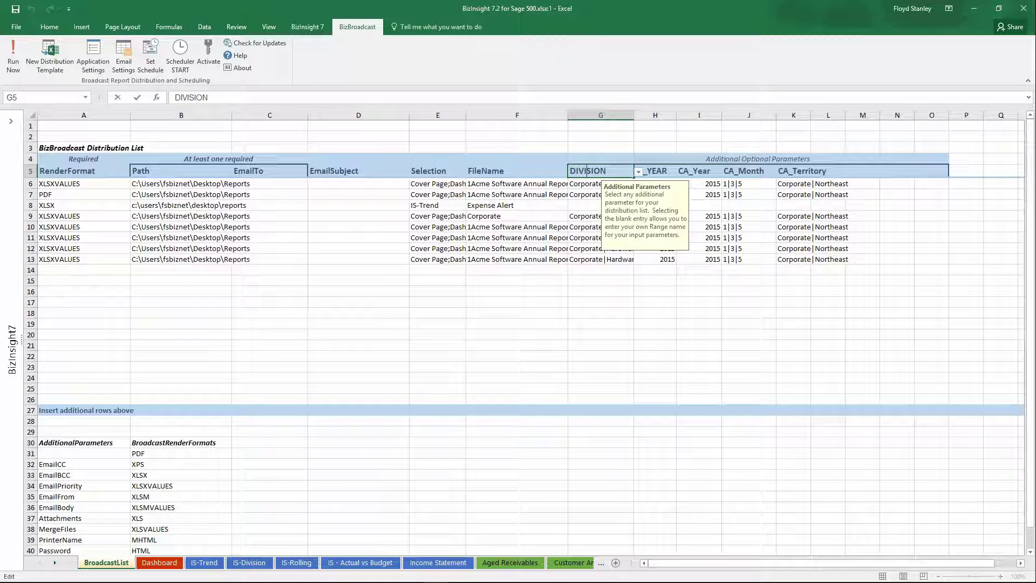
pyautogui.scroll(-6, 322, 468)
pyautogui.scroll(6, 387, 387)
# Save the BizInsight 7.2 for Sage 500 workbook and close both of its windows.
pyautogui.click(14, 10)
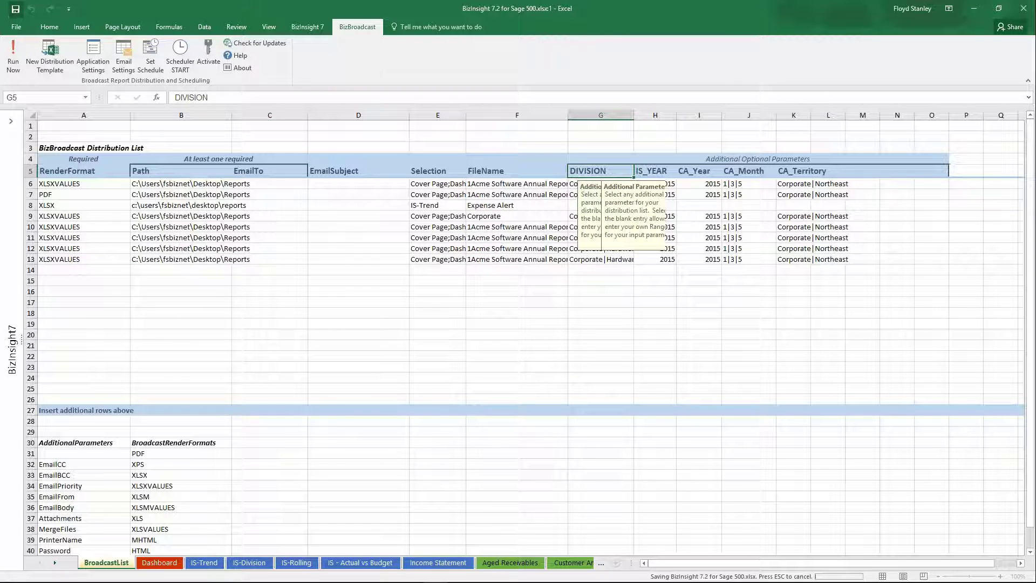
pyautogui.click(1024, 10)
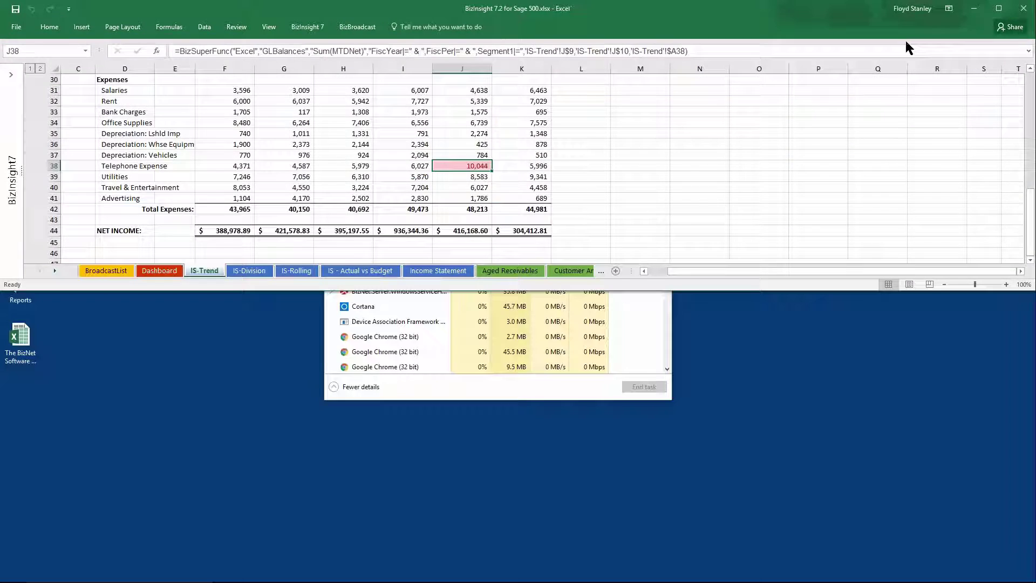
pyautogui.click(15, 9)
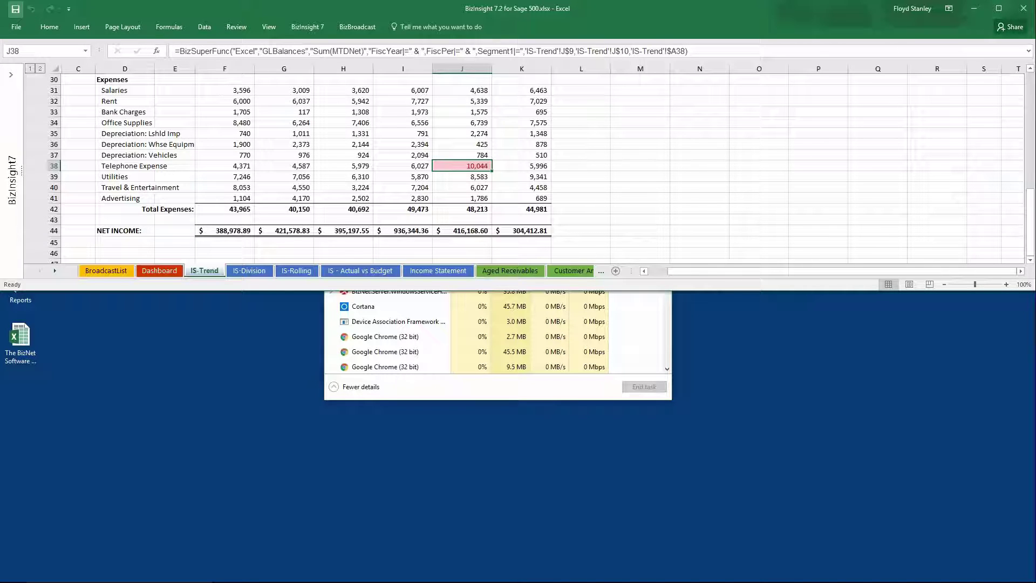
pyautogui.click(1024, 9)
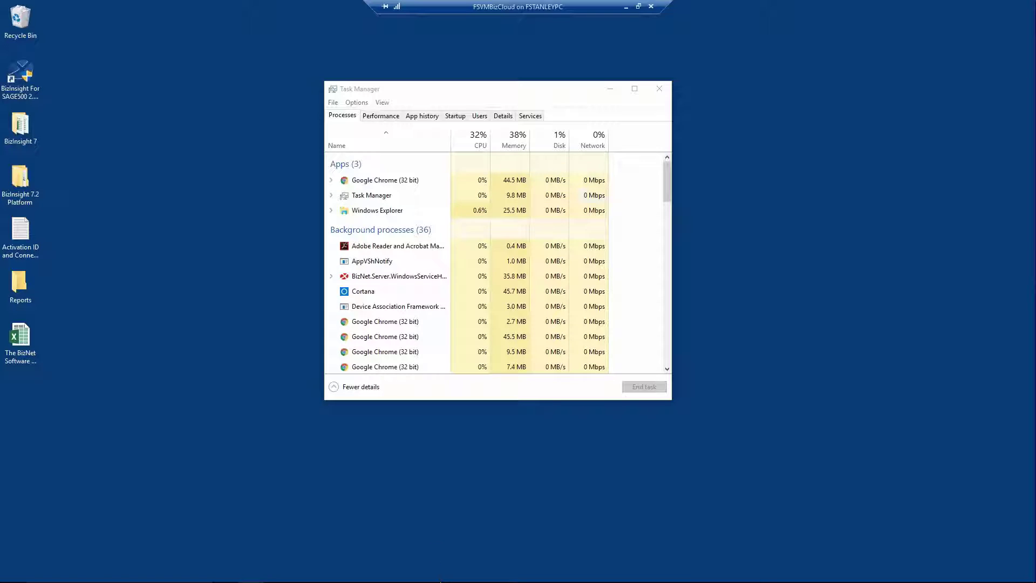
# Start Excel again and create a blank workbook.
pyautogui.click(432, 571)
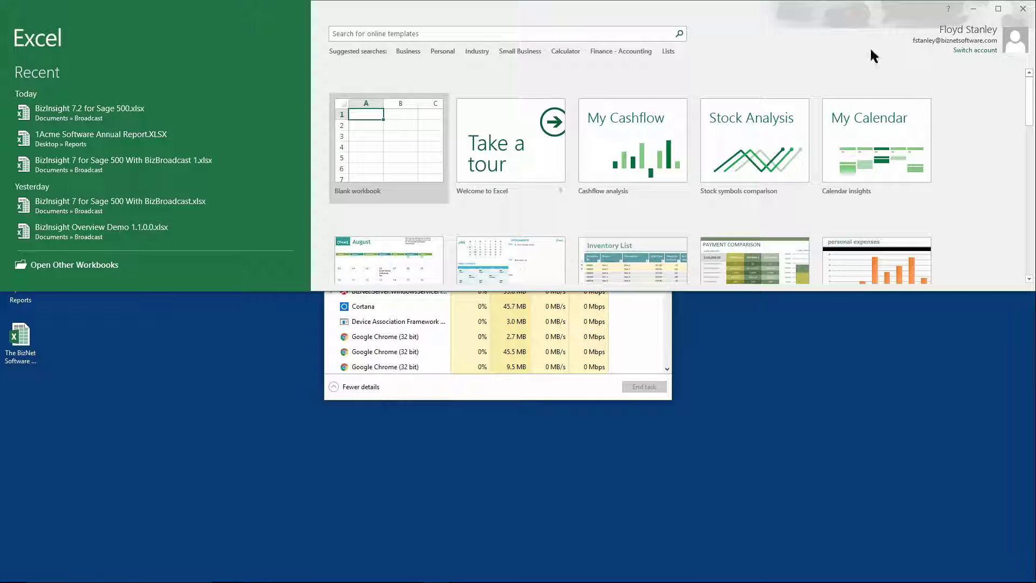
pyautogui.click(405, 149)
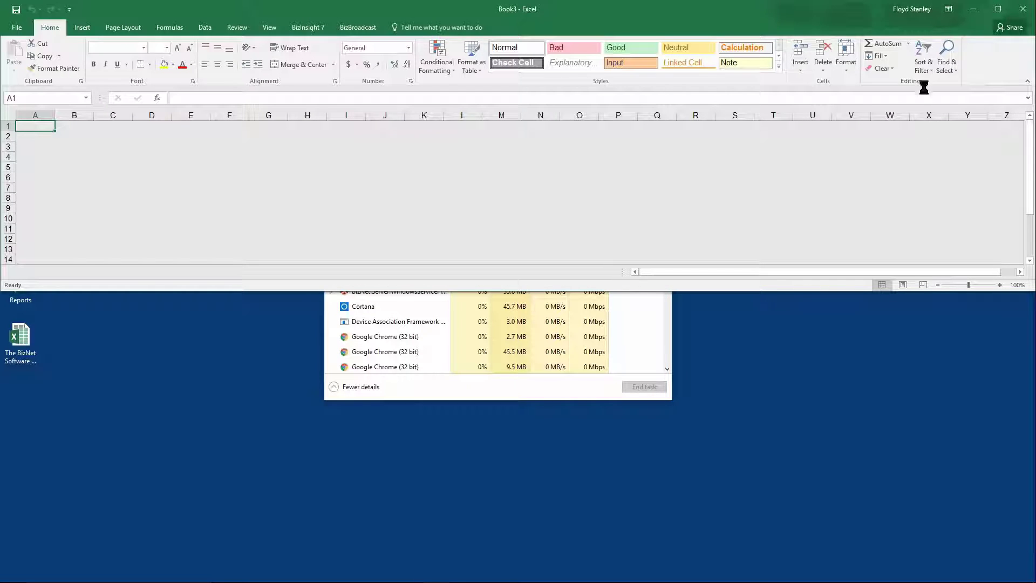
# Maximize the blank workbook's window and load the BizInsight 7 and BizBroadcast add-ins.
pyautogui.click(998, 9)
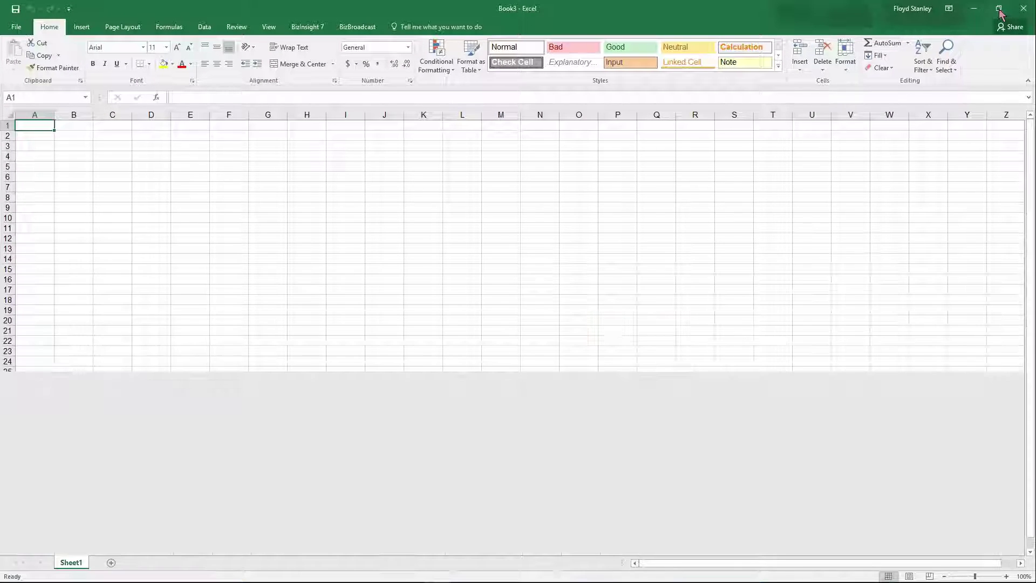
pyautogui.click(307, 26)
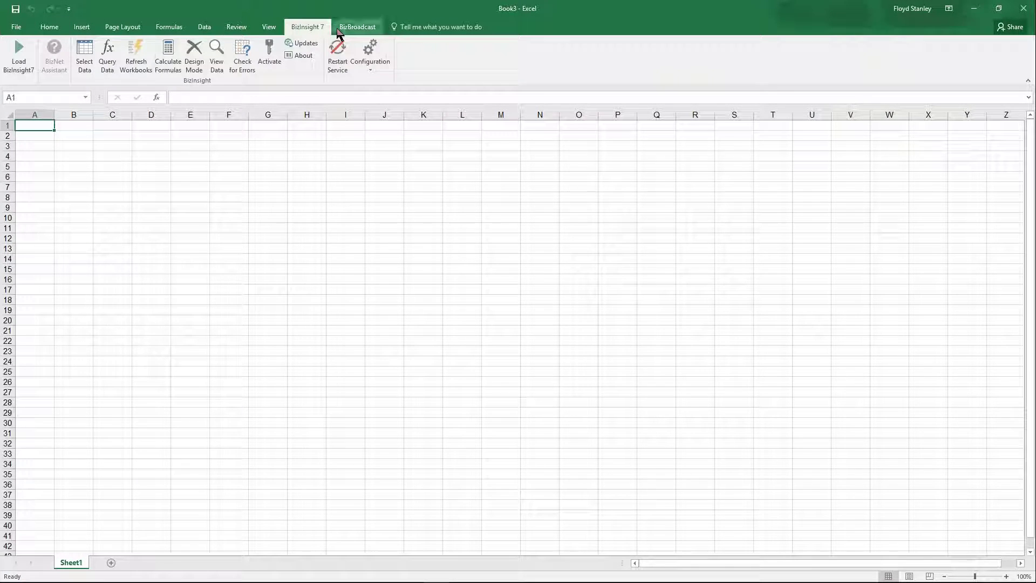
pyautogui.click(11, 58)
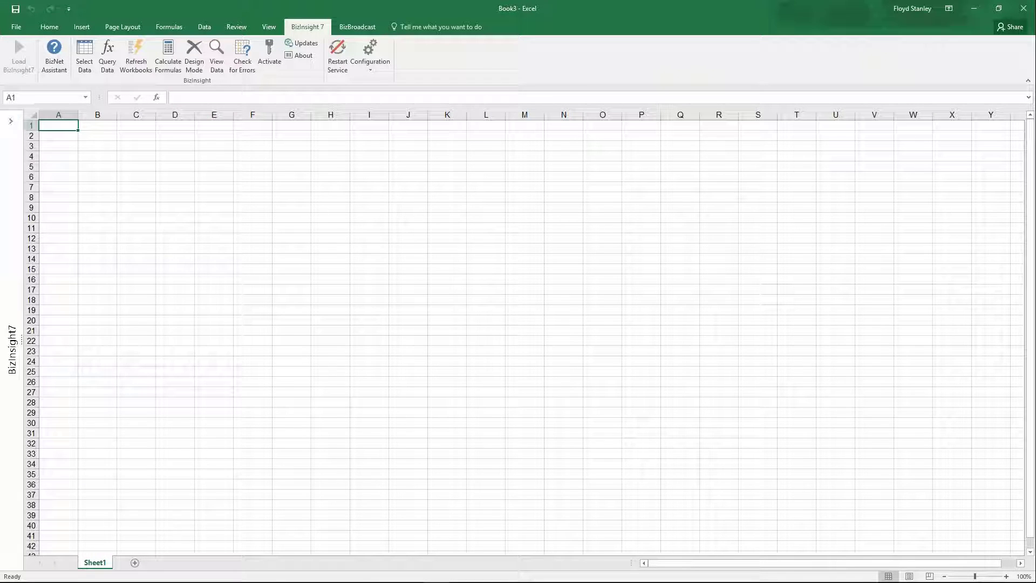
pyautogui.click(354, 27)
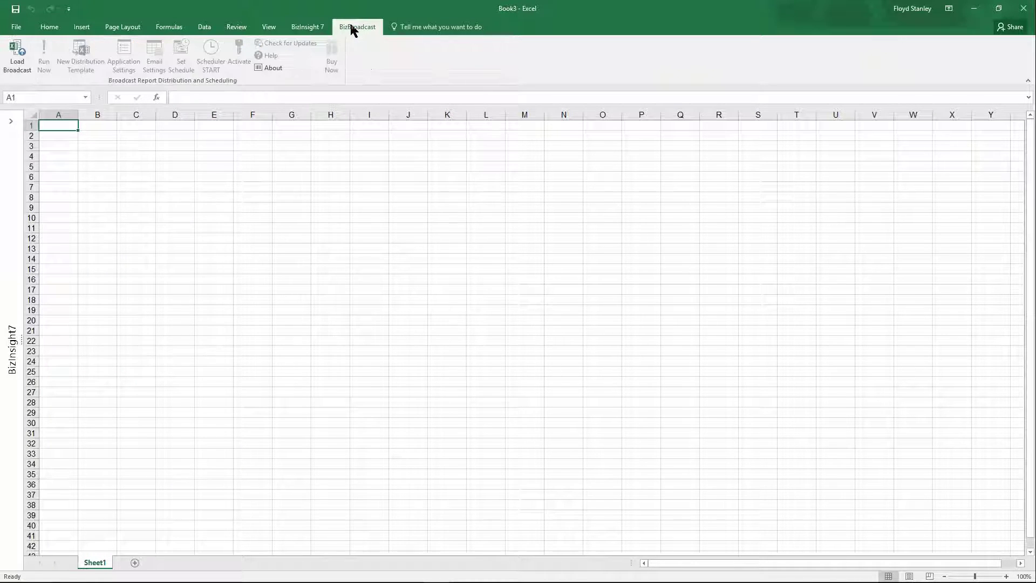
pyautogui.click(15, 61)
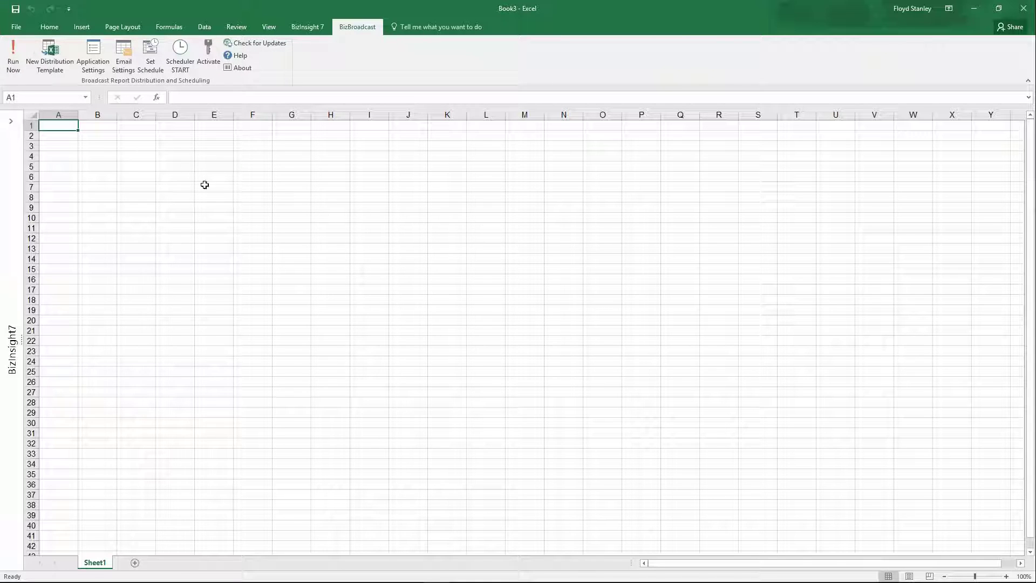
# Open the recent workbook BizInsight 7.2 for Sage 500.xlsx and show its BroadcastList sheet.
pyautogui.click(17, 27)
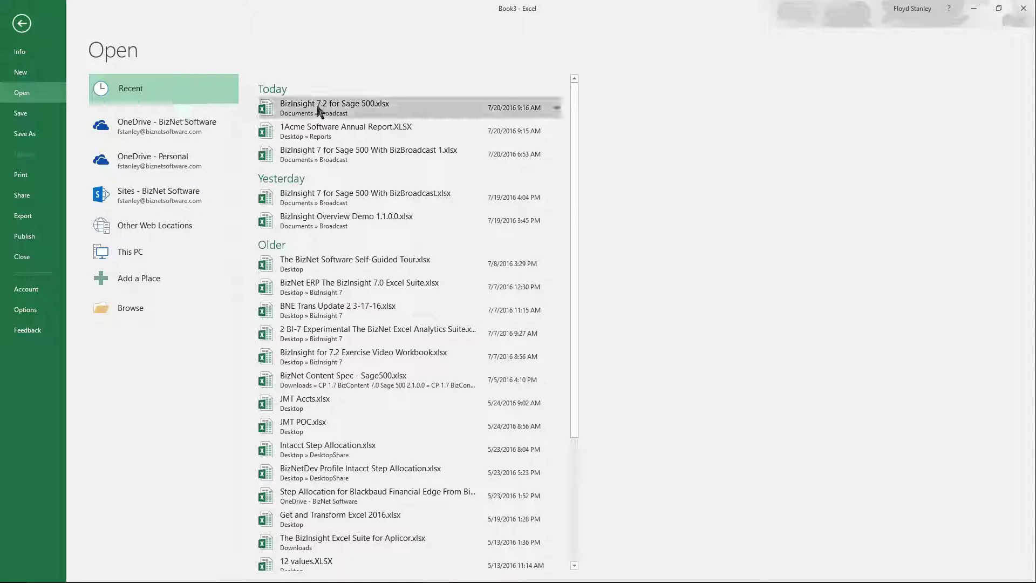
pyautogui.click(326, 111)
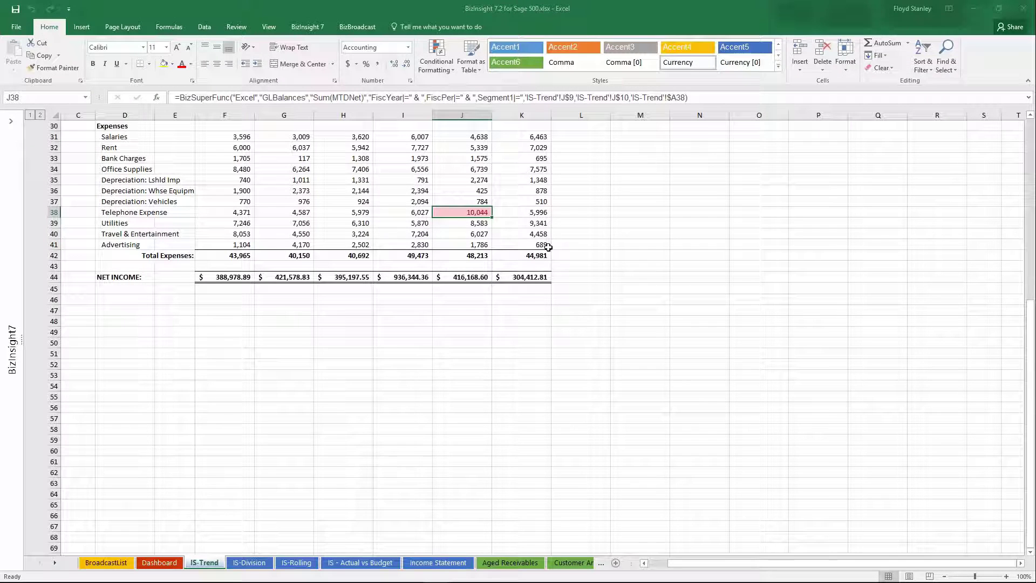
pyautogui.click(105, 563)
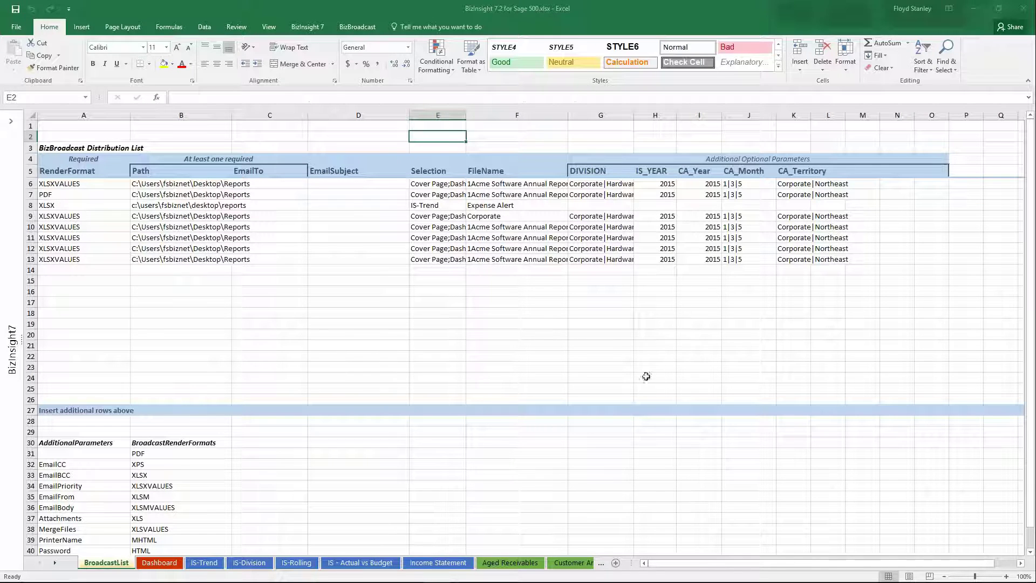
pyautogui.scroll(-4, 325, 462)
pyautogui.scroll(4, 378, 453)
# Change the additional parameter heading in G5 to the listed Division entry.
pyautogui.click(604, 174)
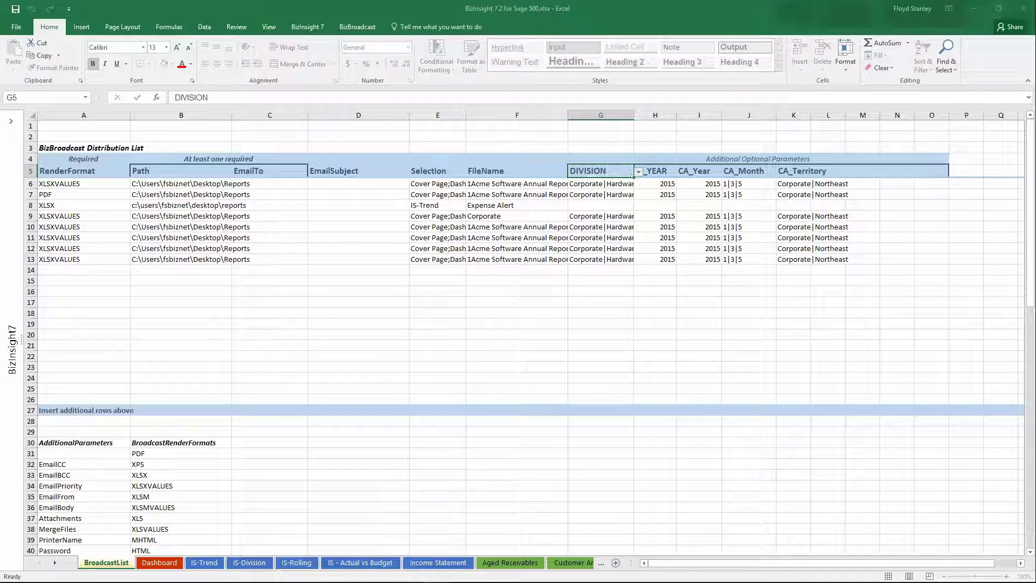
pyautogui.click(638, 172)
pyautogui.scroll(-8, 639, 232)
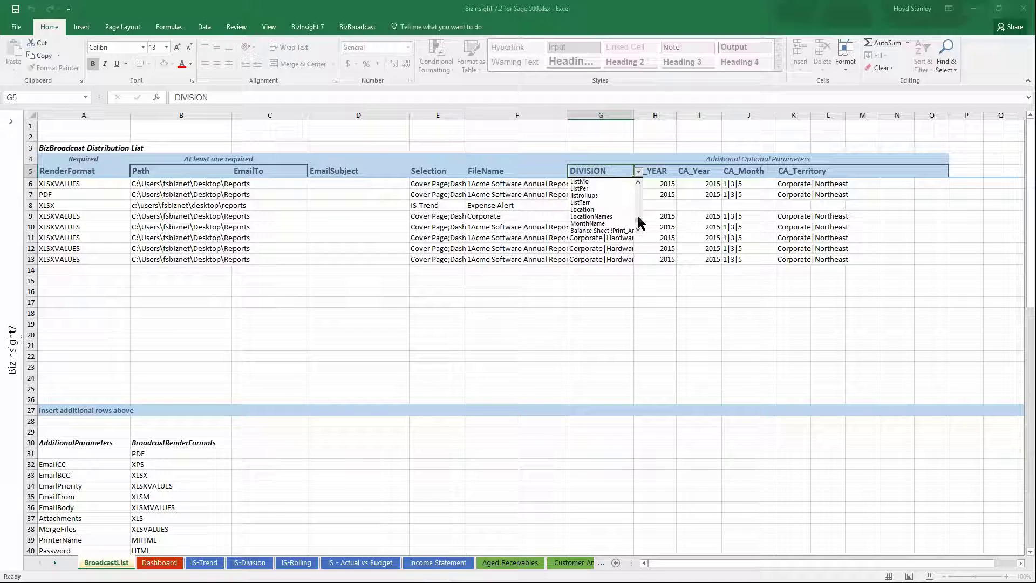
pyautogui.moveTo(639, 219); pyautogui.dragTo(643, 186)
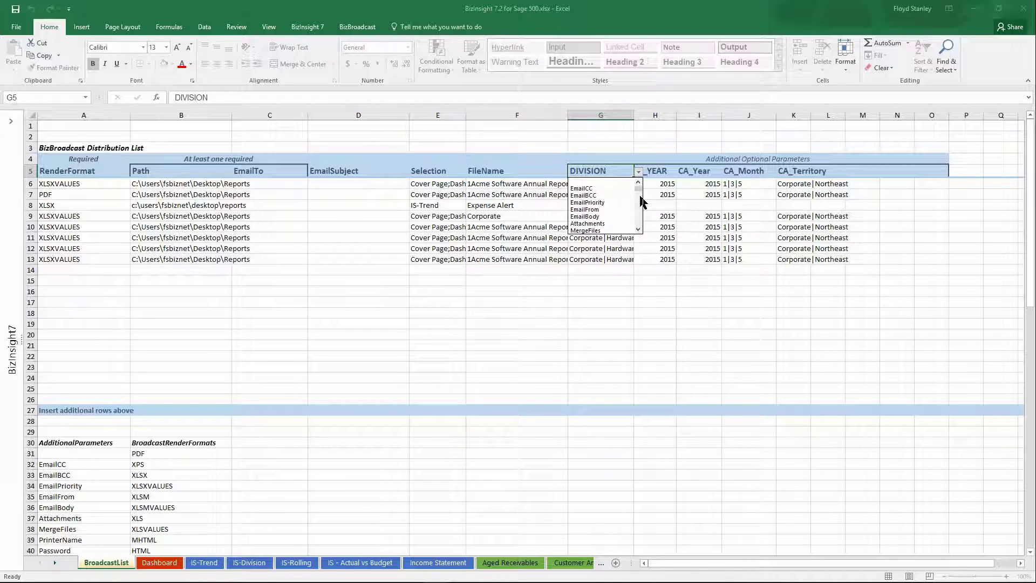
pyautogui.scroll(-2, 640, 232)
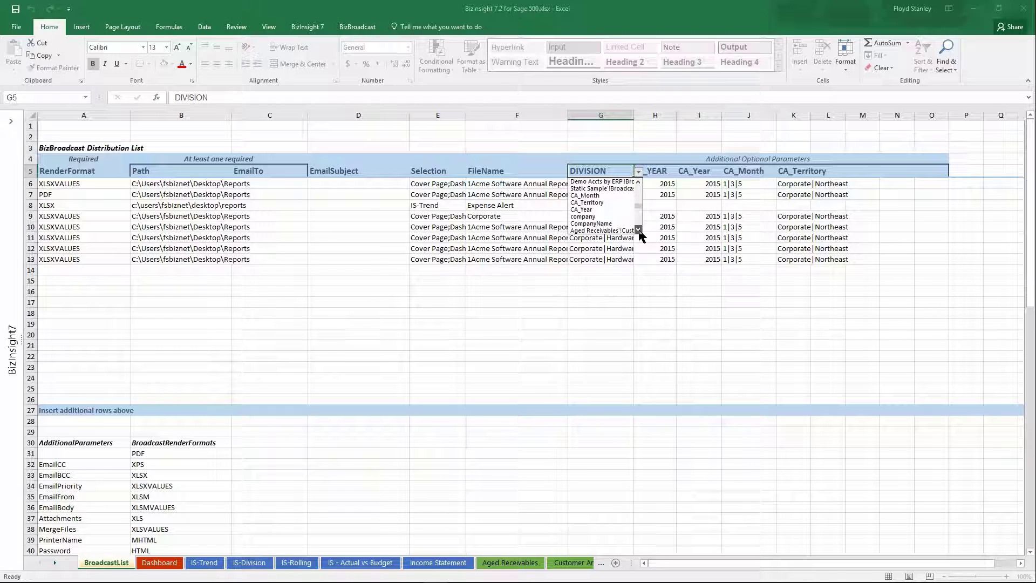
pyautogui.click(597, 225)
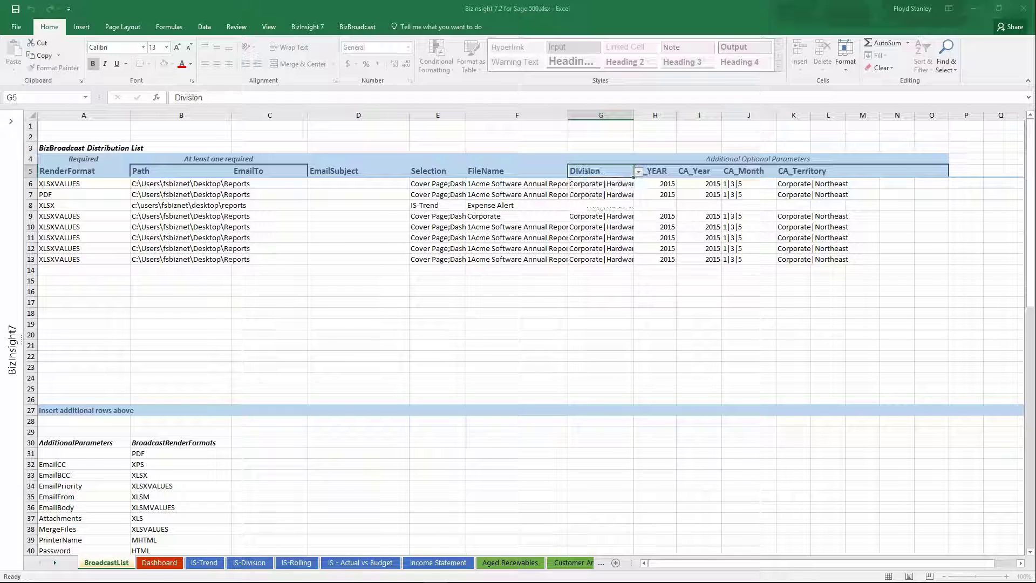
# Replace the Division parameter in G9 with Corporate, taken from the ListDiv named range.
pyautogui.click(593, 206)
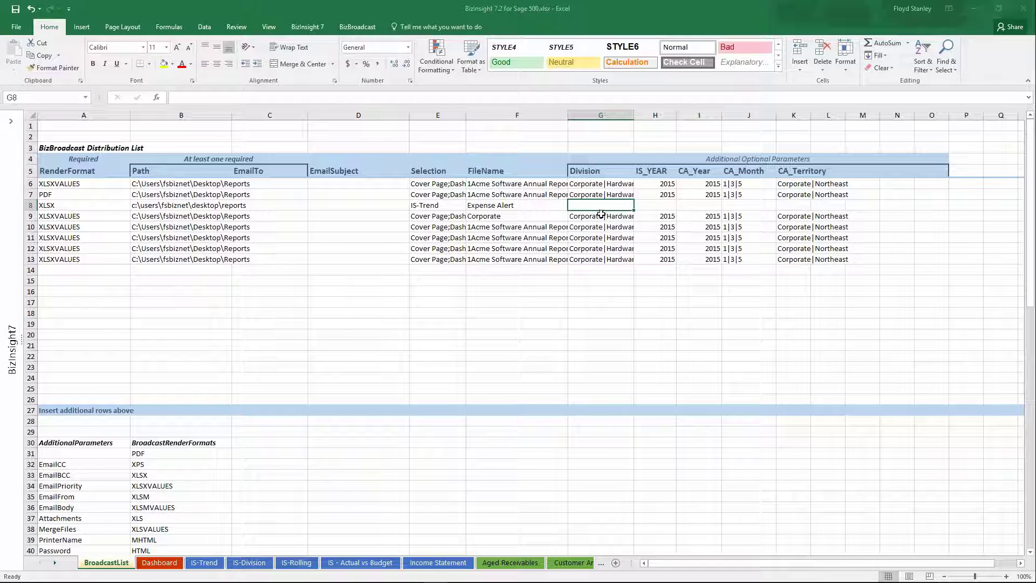
pyautogui.click(594, 215)
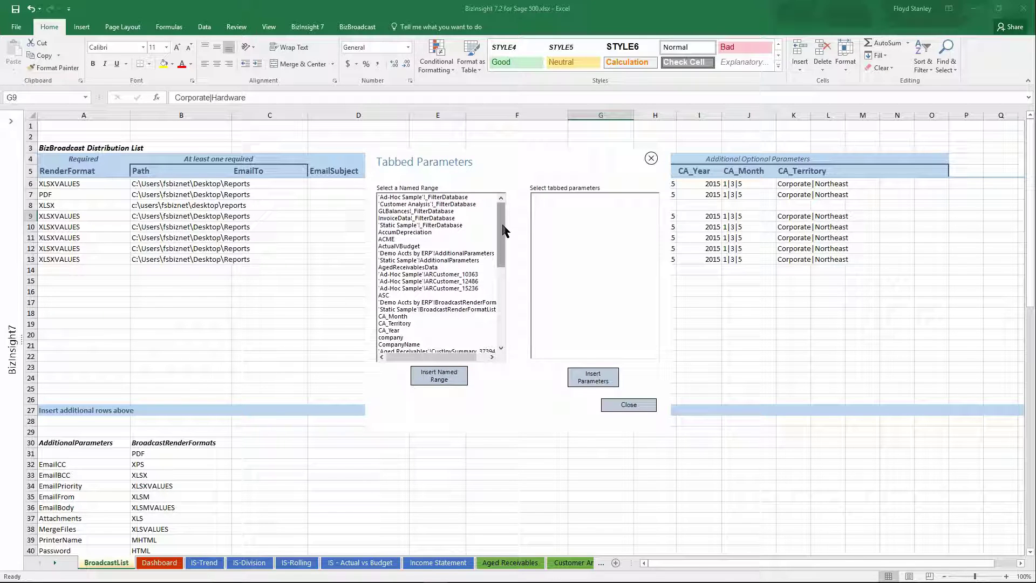
pyautogui.moveTo(504, 230); pyautogui.dragTo(493, 282)
pyautogui.click(387, 295)
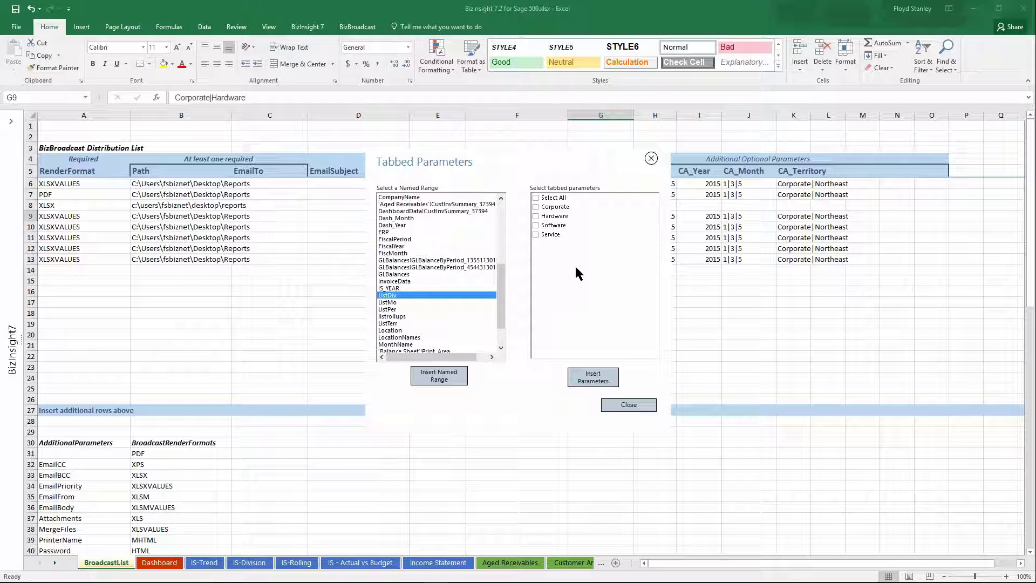
pyautogui.click(538, 209)
pyautogui.click(594, 378)
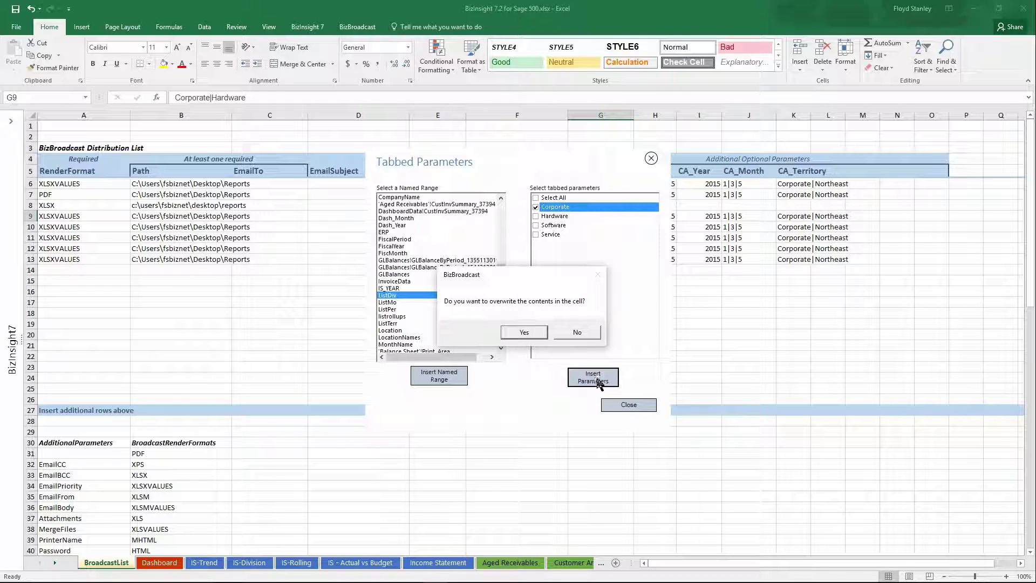
pyautogui.click(523, 333)
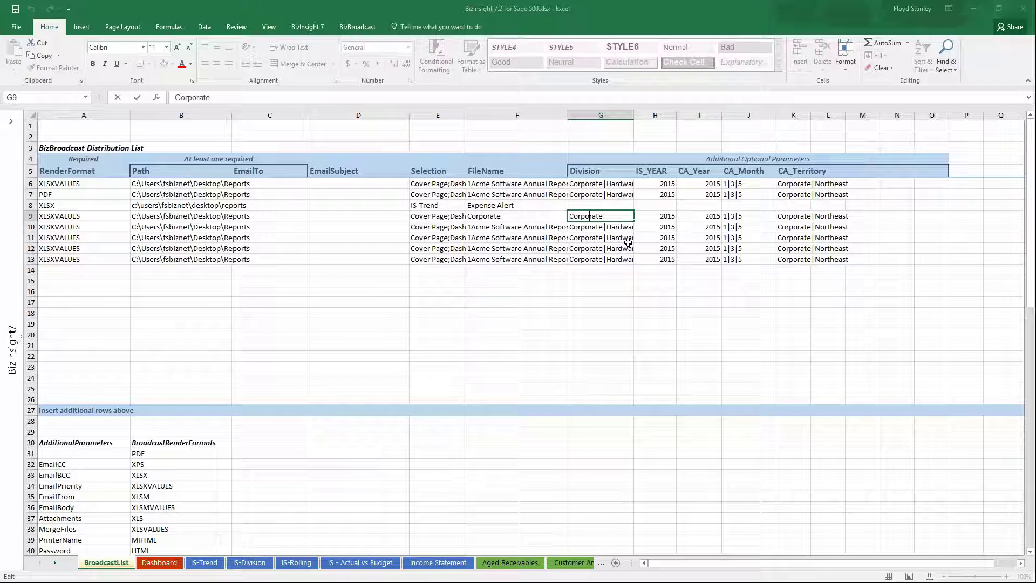
pyautogui.click(593, 232)
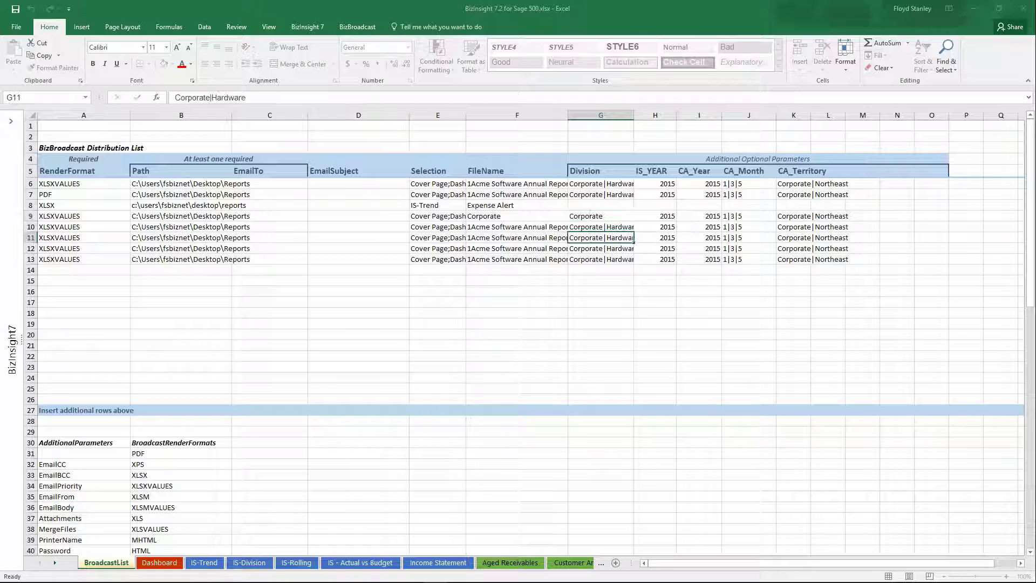
# Overwrite the Division parameter in G10 with Hardware from the ListDiv named range.
pyautogui.doubleClick(595, 228)
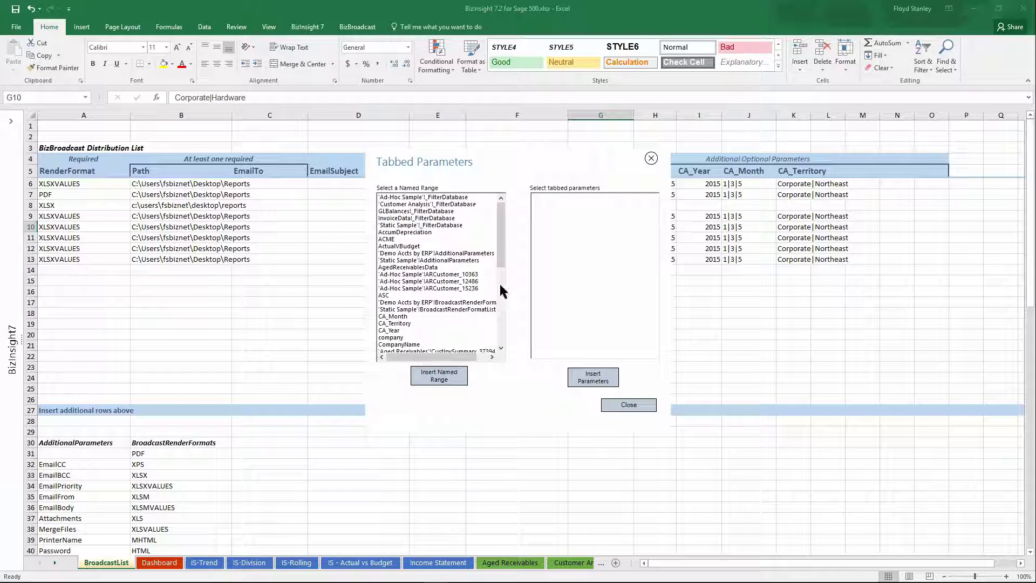
pyautogui.moveTo(501, 258); pyautogui.dragTo(498, 315)
pyautogui.click(392, 270)
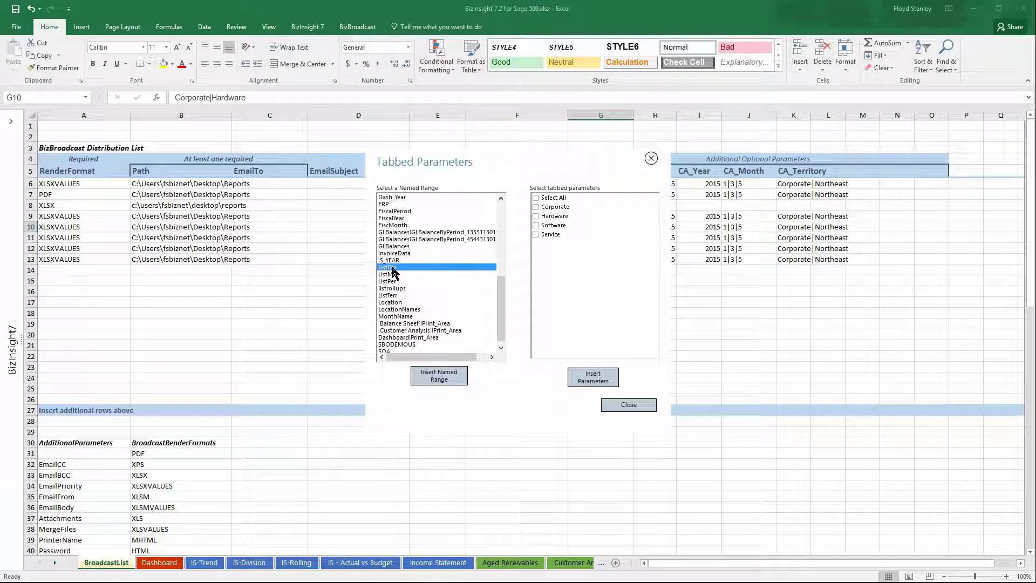
pyautogui.click(548, 217)
pyautogui.click(593, 377)
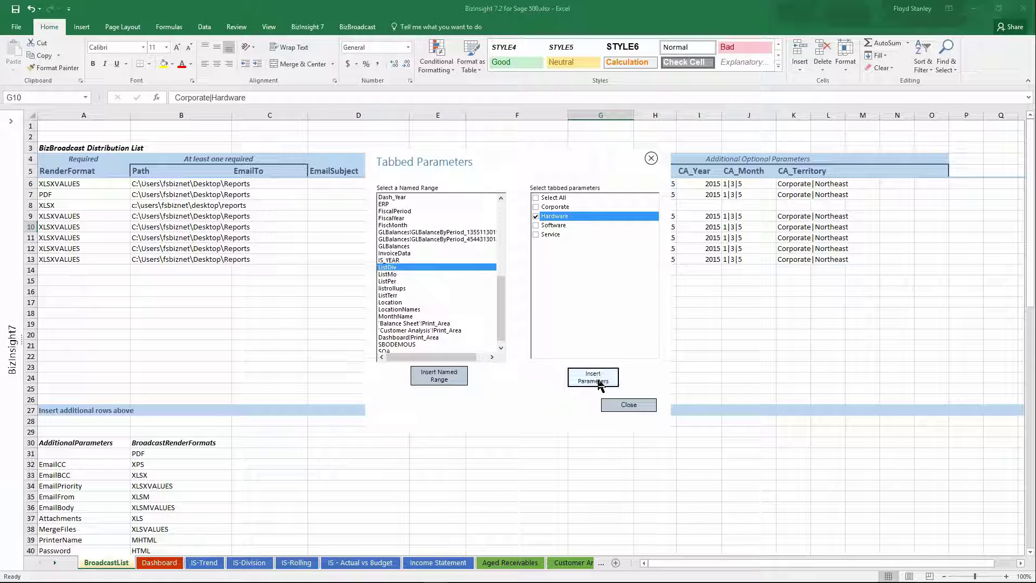
pyautogui.click(524, 333)
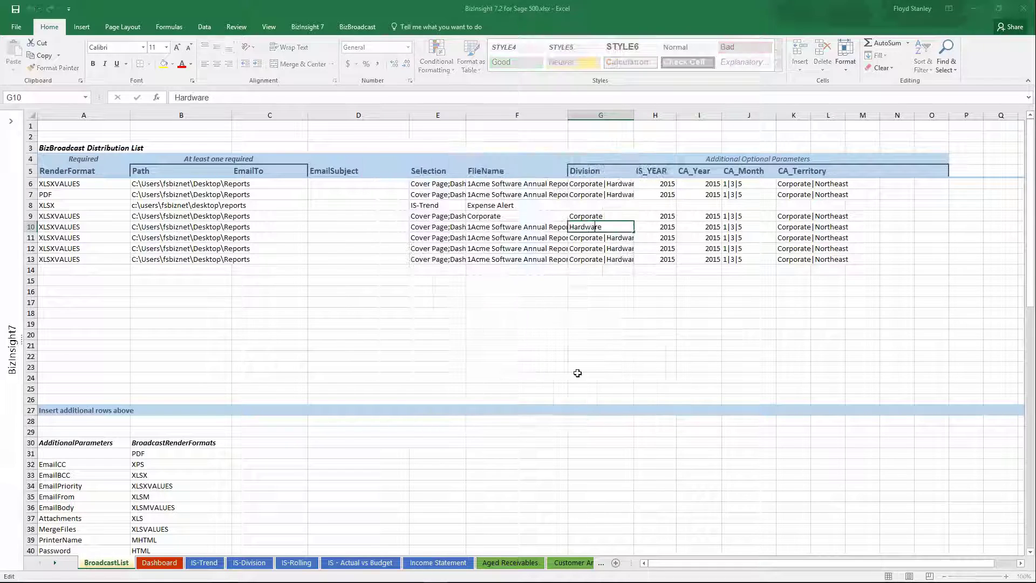
# Overwrite the Division parameter in G11 with Software from the ListDiv named range.
pyautogui.click(588, 238)
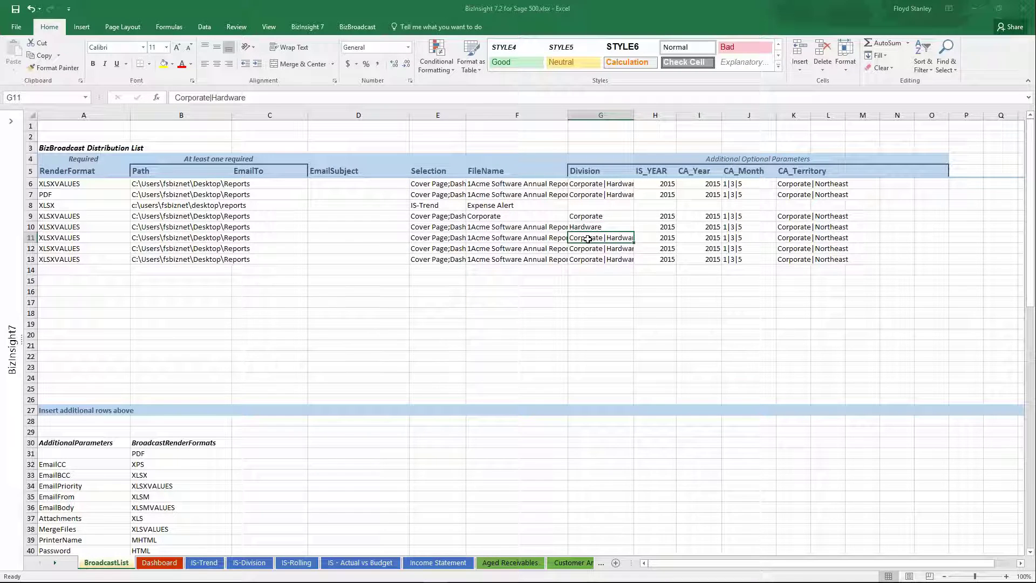
pyautogui.doubleClick(588, 238)
pyautogui.moveTo(501, 234); pyautogui.dragTo(497, 300)
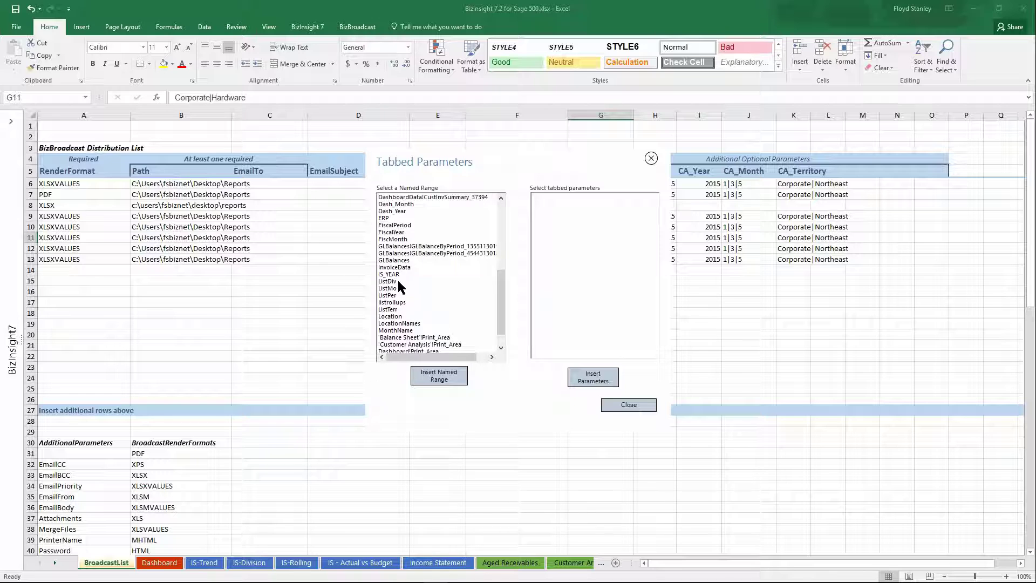
pyautogui.click(397, 281)
pyautogui.click(536, 226)
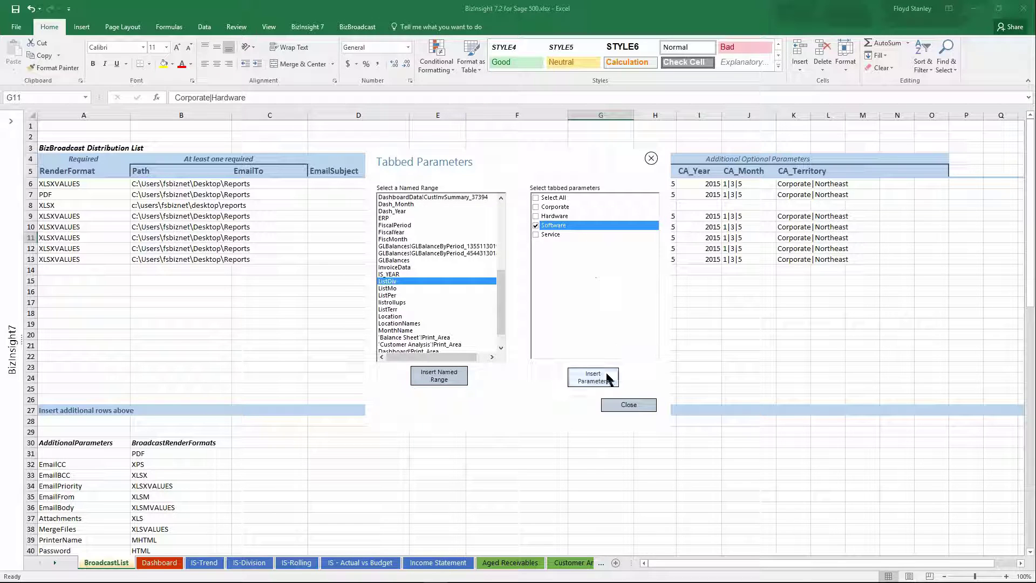
pyautogui.click(609, 380)
pyautogui.click(539, 330)
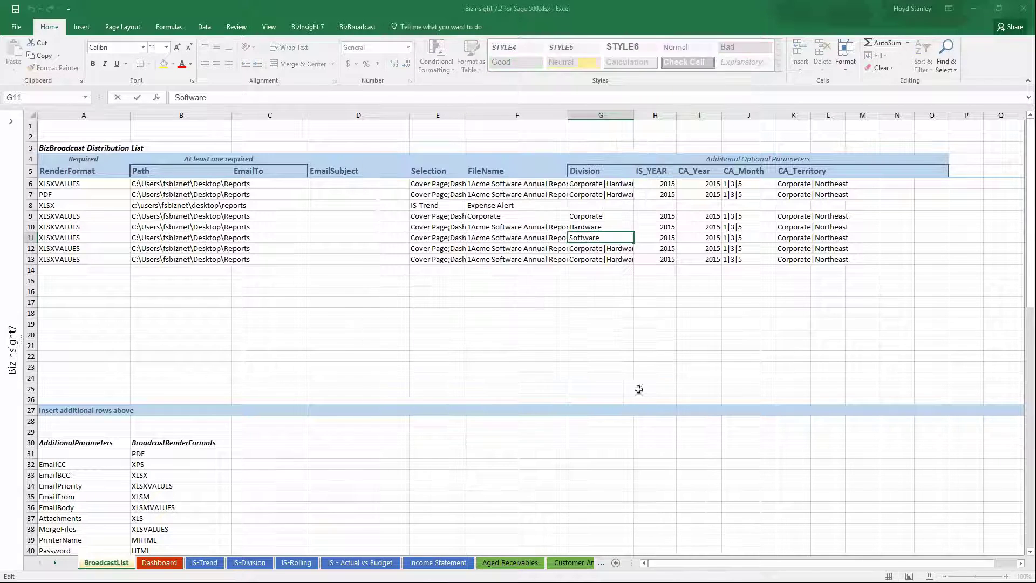
# Overwrite the Division parameter in G12 with Service from the ListDiv named range.
pyautogui.click(589, 249)
pyautogui.doubleClick(590, 250)
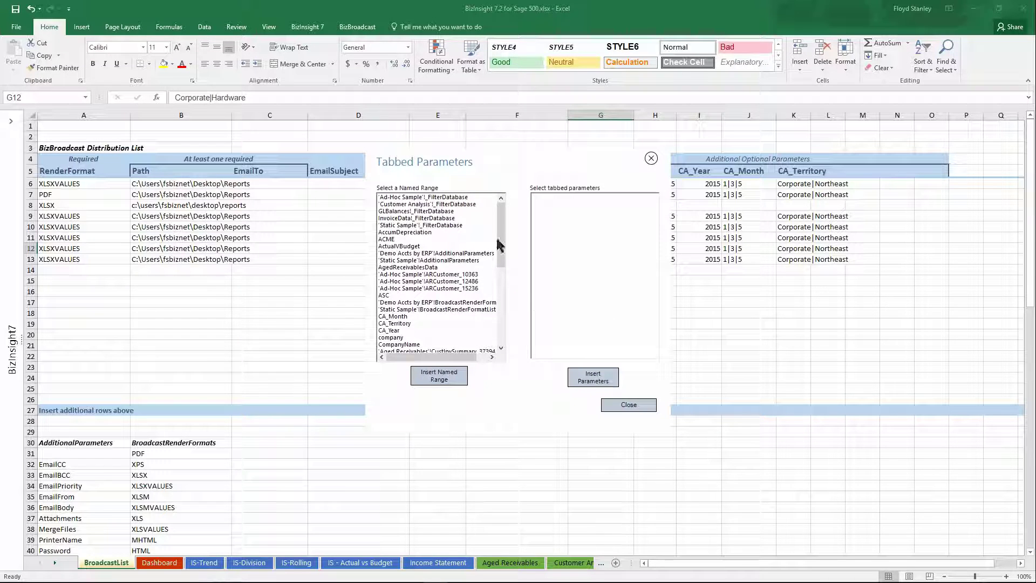
pyautogui.moveTo(504, 233); pyautogui.dragTo(506, 308)
pyautogui.click(397, 266)
pyautogui.click(537, 235)
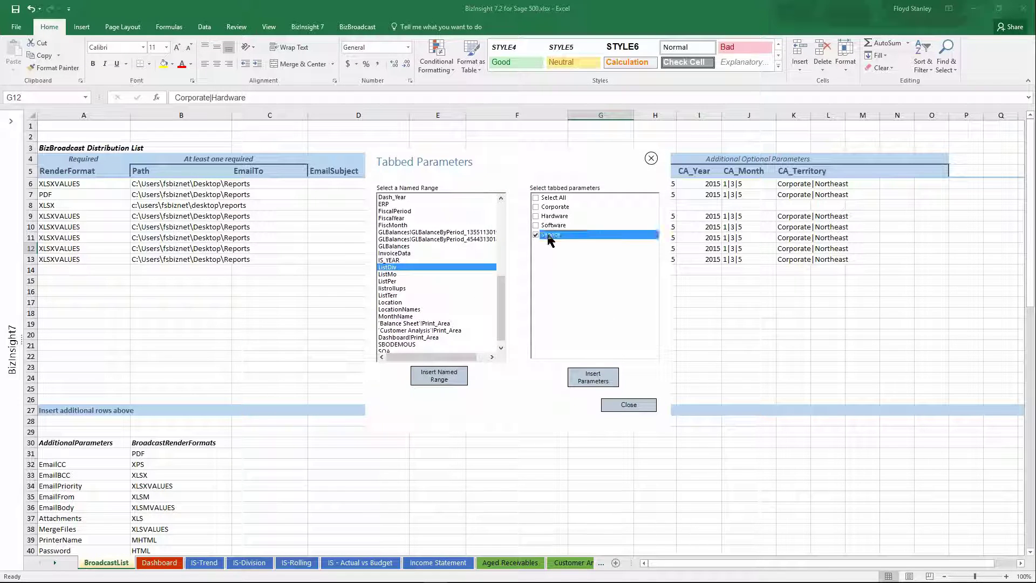
pyautogui.click(592, 377)
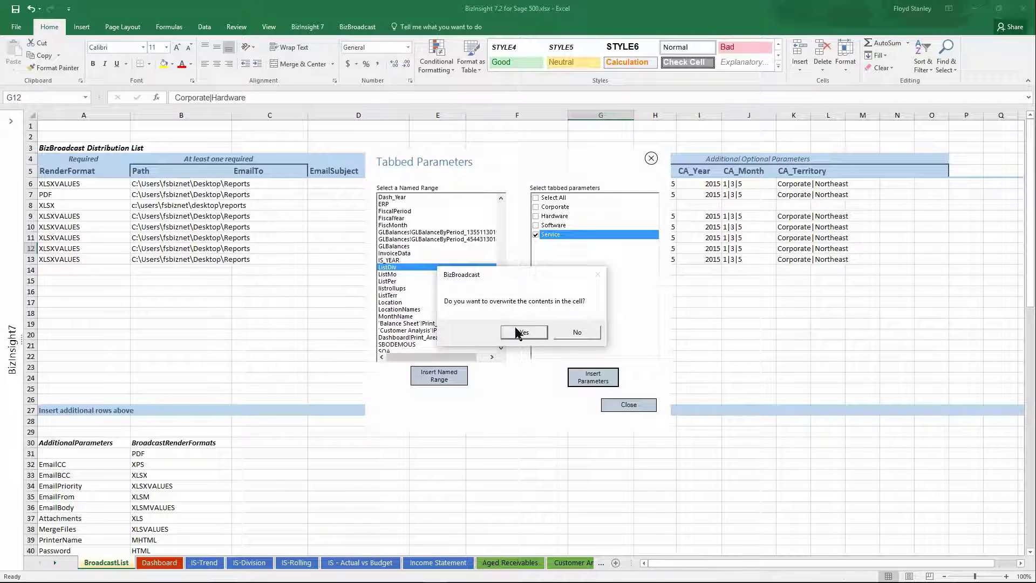
pyautogui.click(519, 332)
pyautogui.press('Return')
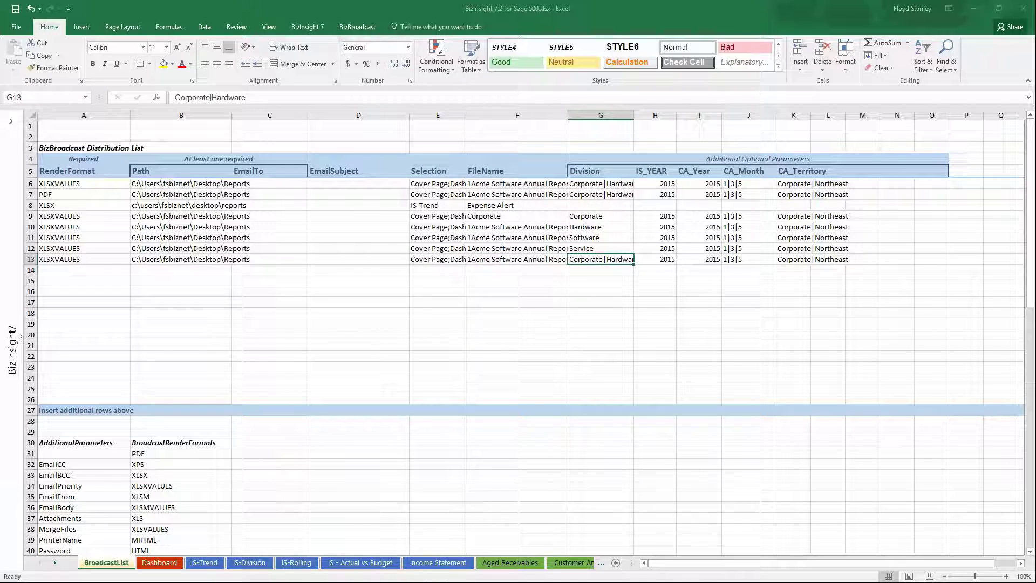
# Clear the Division parameter in G13 and try to insert all divisions from the ListDiv named range.
pyautogui.press('Delete')
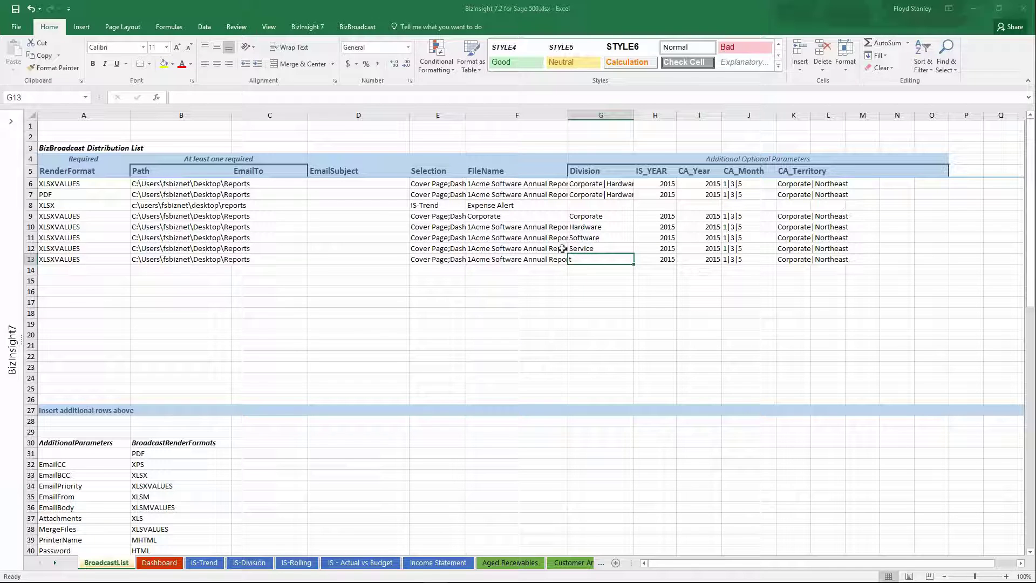
pyautogui.doubleClick(600, 258)
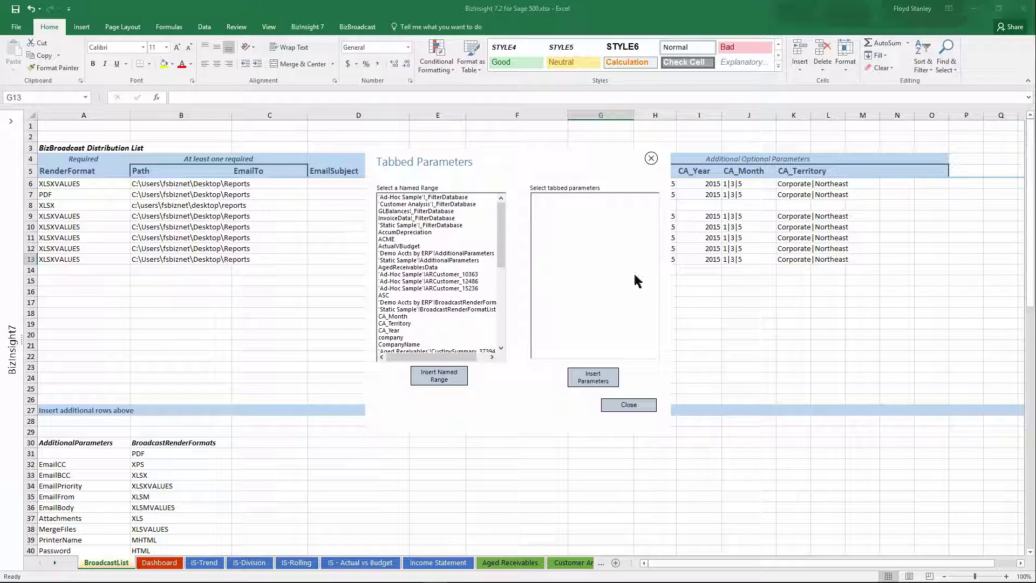
pyautogui.moveTo(497, 238); pyautogui.dragTo(498, 305)
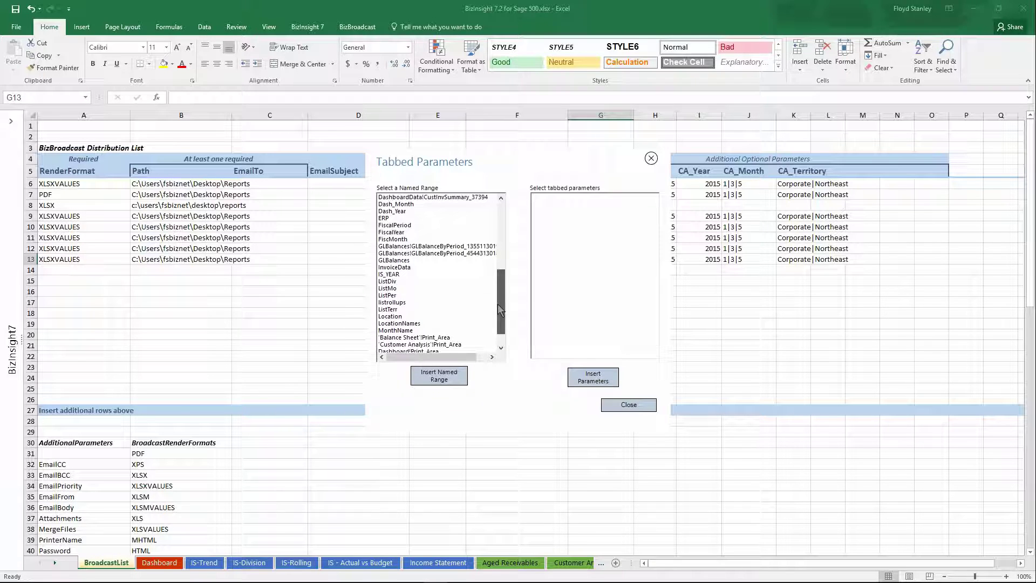
pyautogui.click(395, 282)
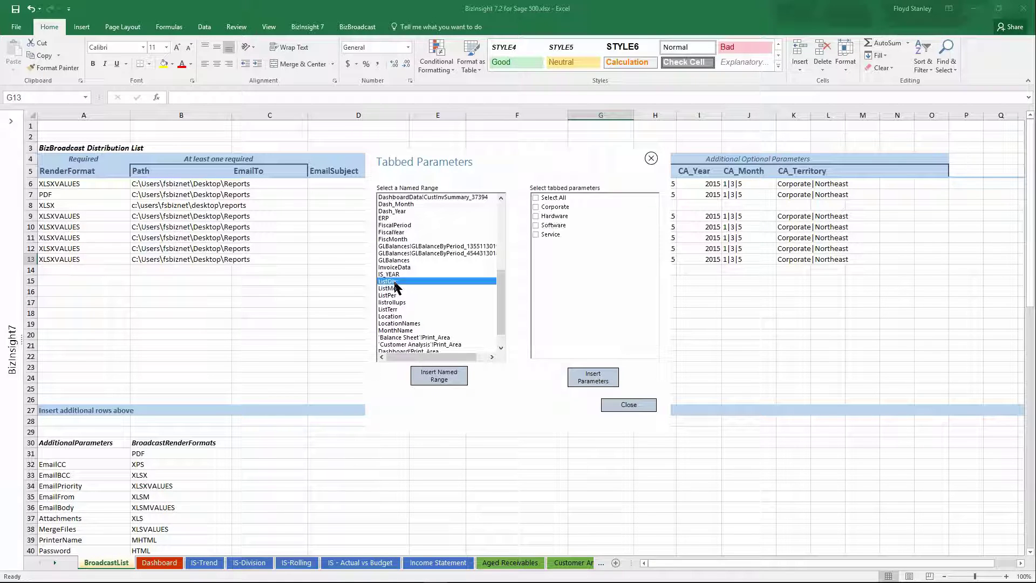
pyautogui.click(546, 199)
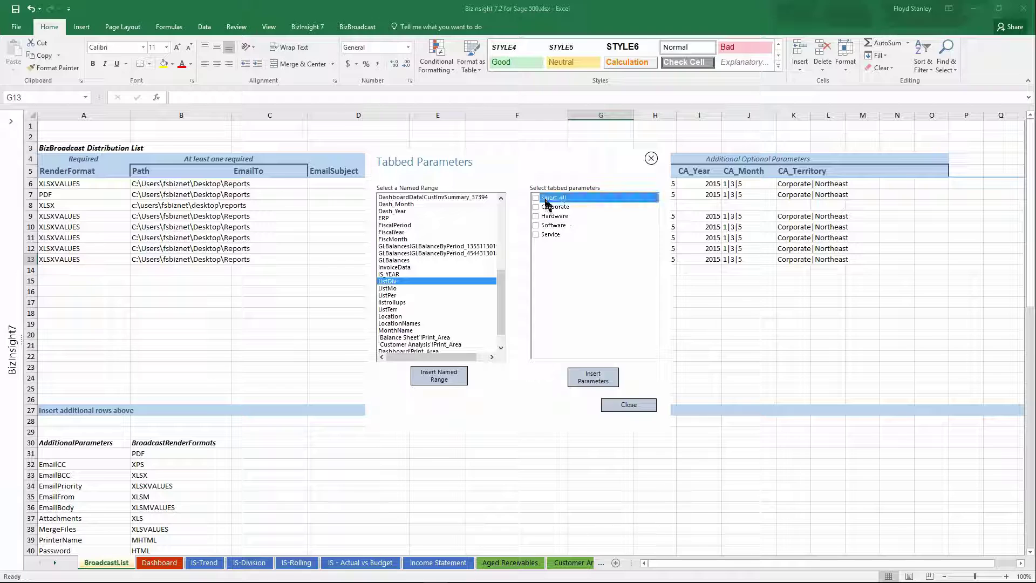
pyautogui.click(597, 379)
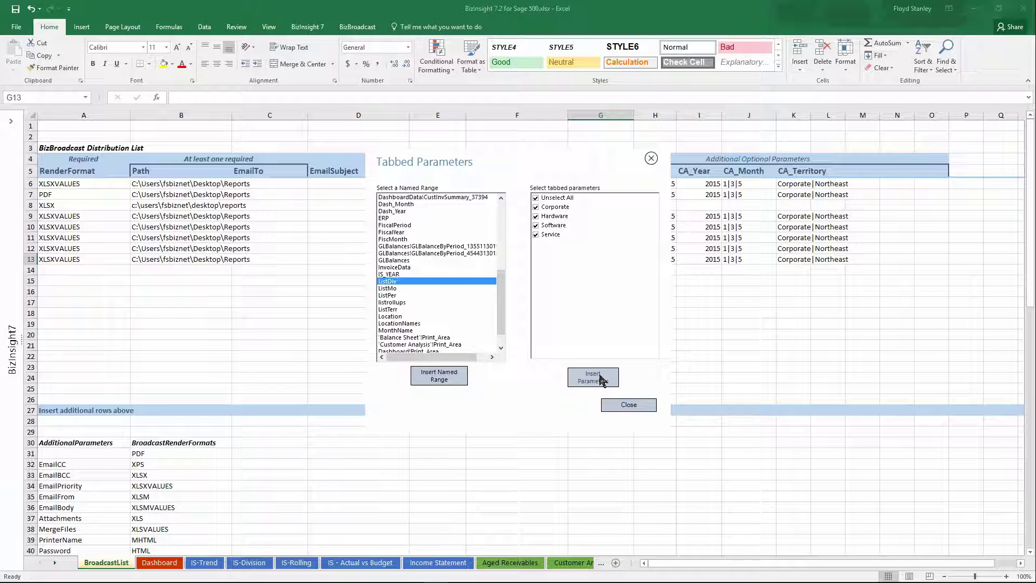
pyautogui.click(637, 406)
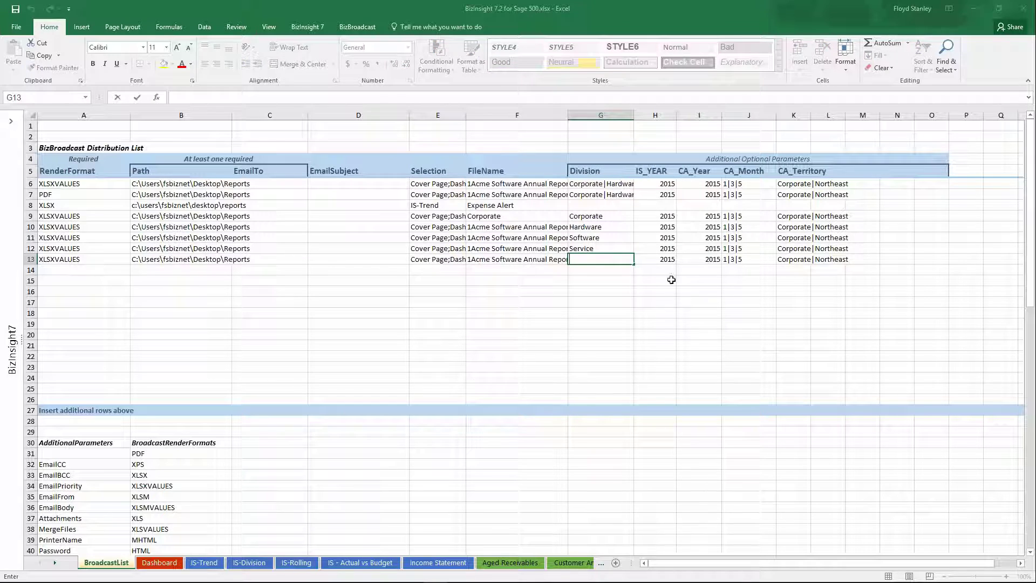
pyautogui.click(594, 301)
pyautogui.click(599, 260)
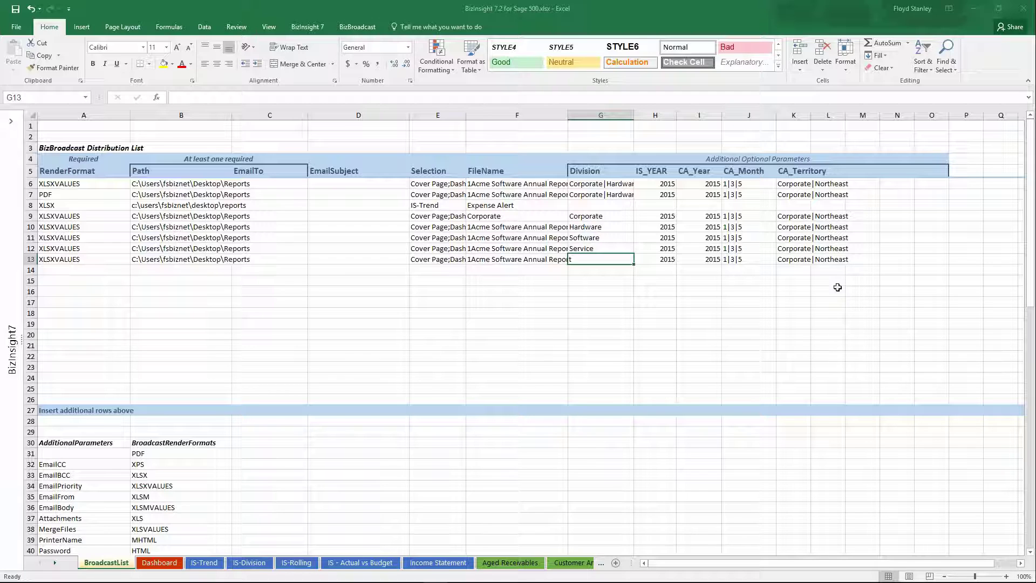
# Try to set the CA_Territory parameter in K9 to all territories from the ListTerr named range.
pyautogui.click(793, 214)
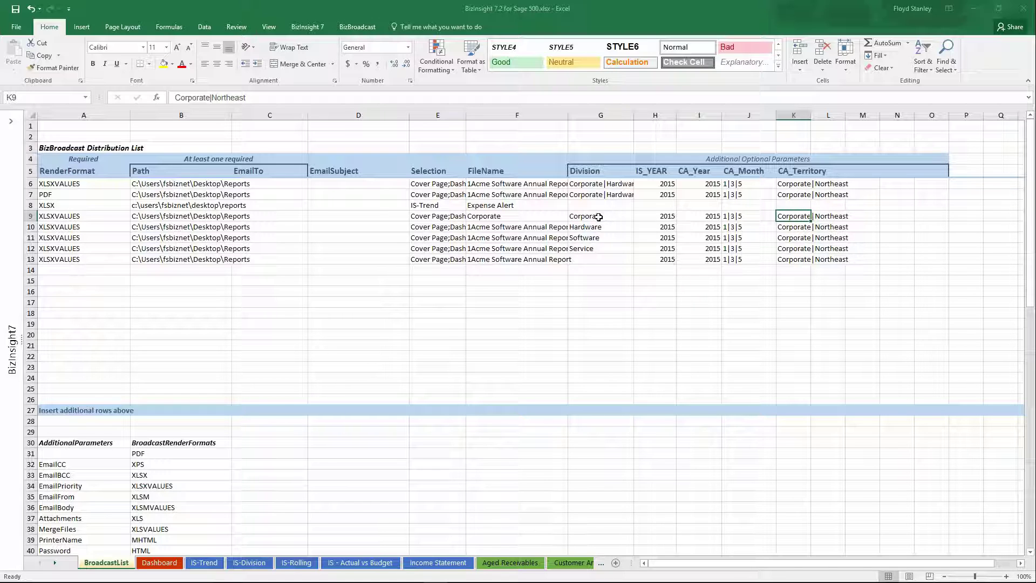
pyautogui.doubleClick(793, 217)
pyautogui.moveTo(501, 237); pyautogui.dragTo(500, 300)
pyautogui.click(397, 324)
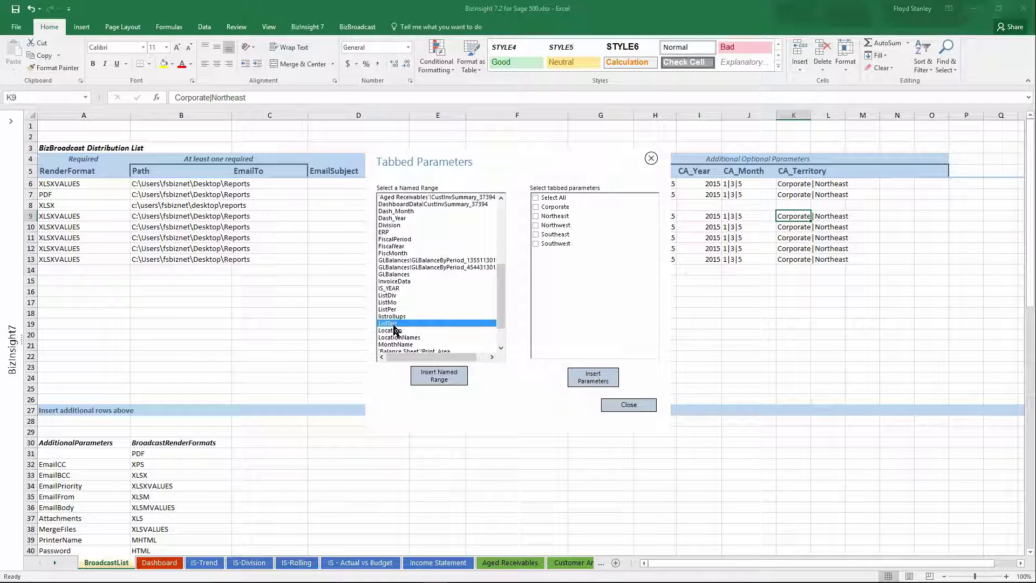
pyautogui.click(546, 199)
pyautogui.click(631, 405)
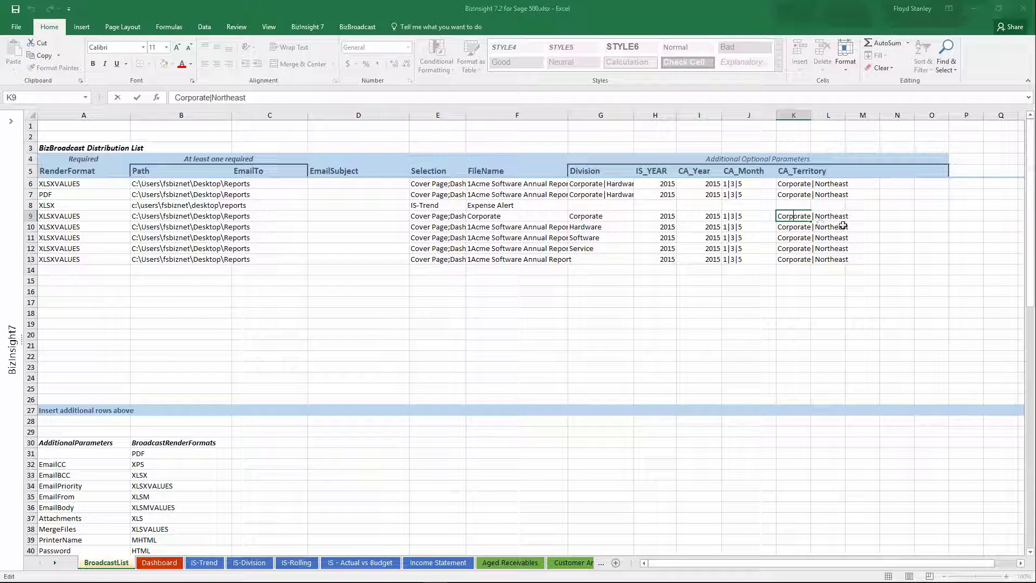
pyautogui.click(870, 263)
pyautogui.doubleClick(793, 215)
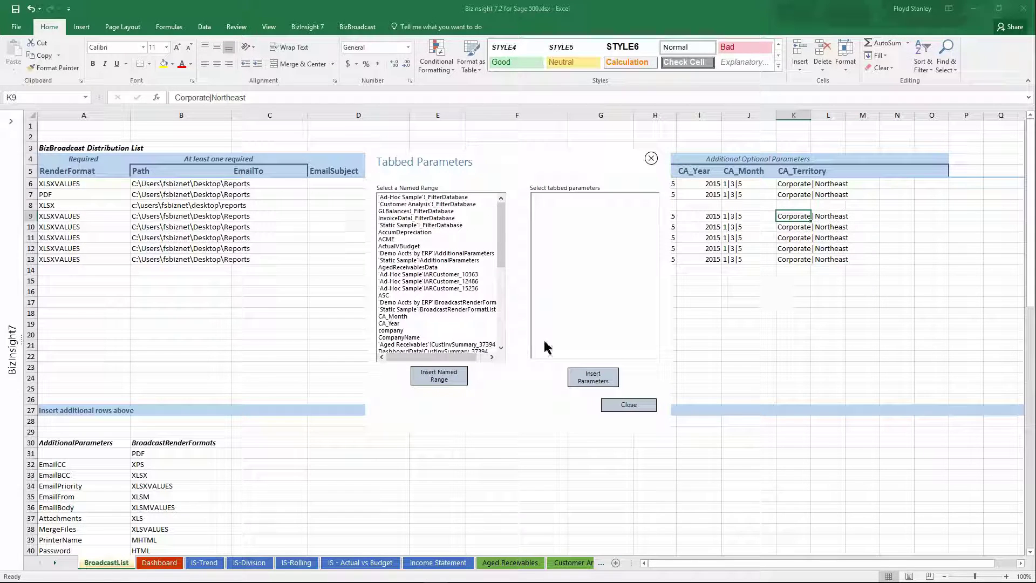
pyautogui.moveTo(497, 242); pyautogui.dragTo(493, 310)
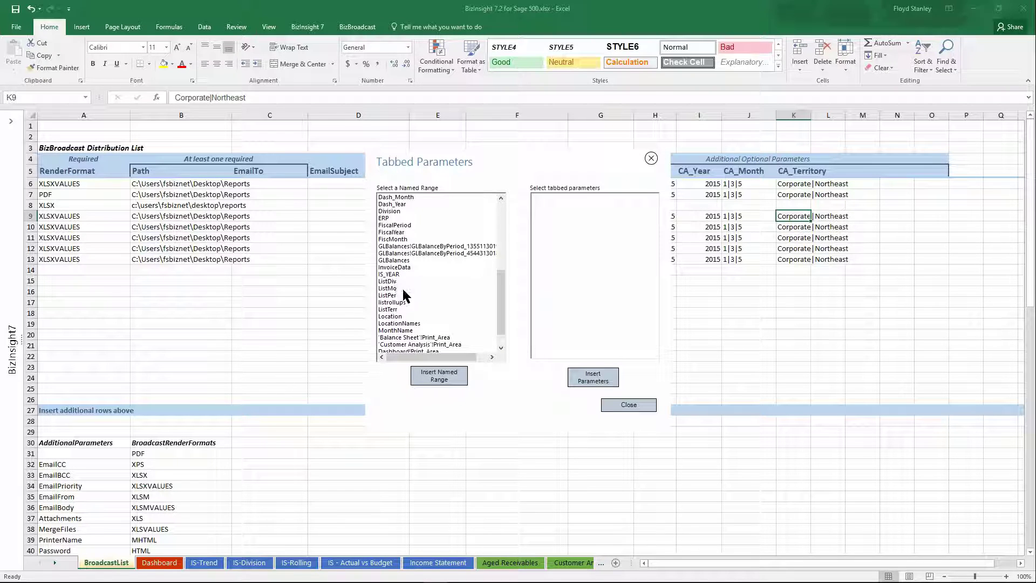
pyautogui.click(395, 315)
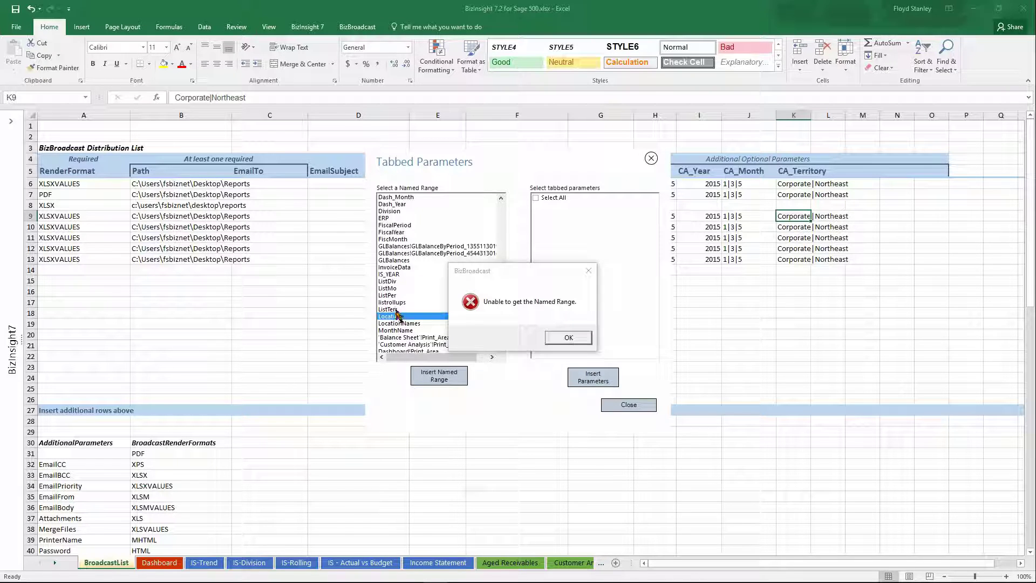
pyautogui.click(567, 337)
pyautogui.click(389, 309)
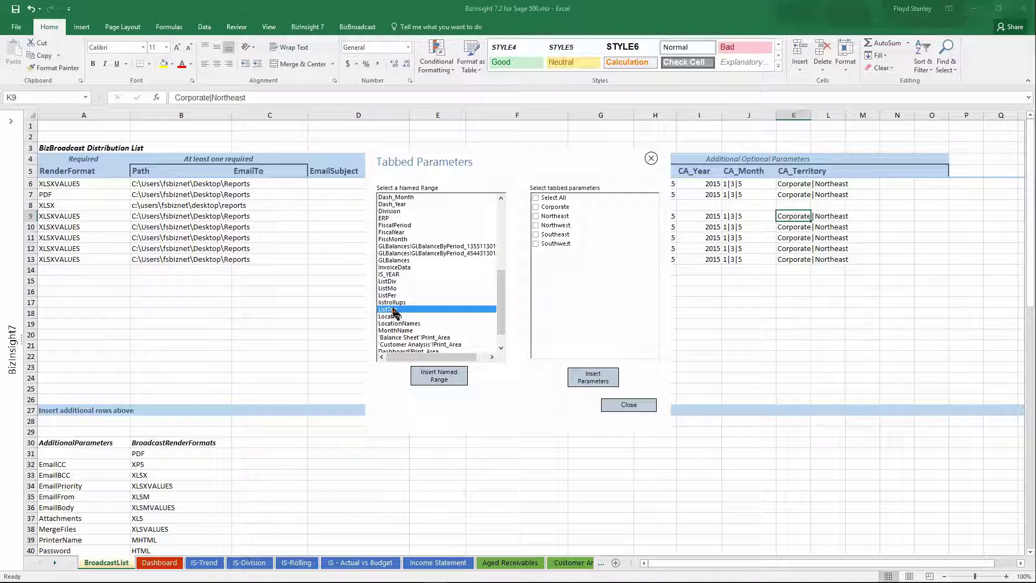
pyautogui.click(536, 198)
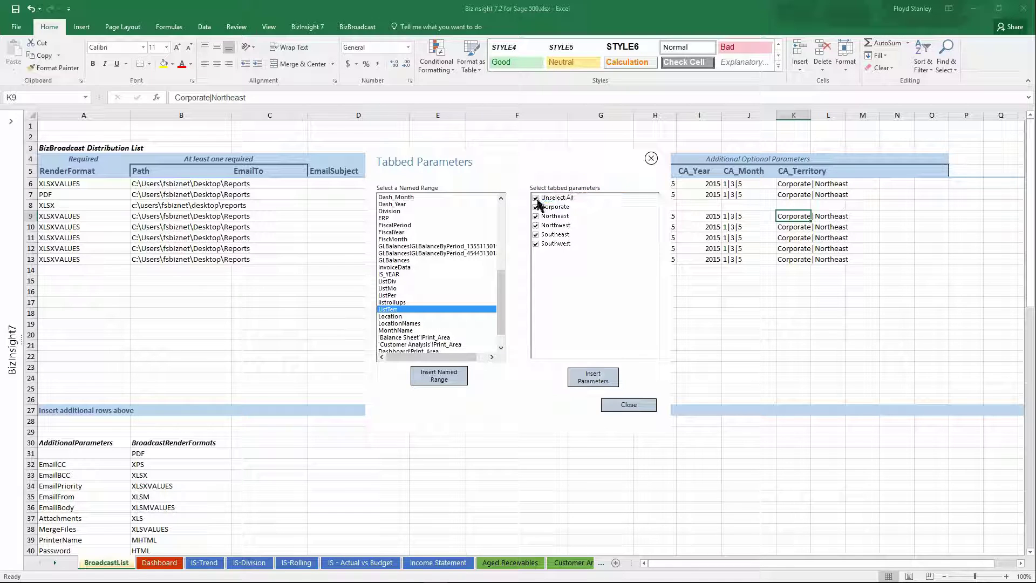
pyautogui.click(628, 406)
# Clear the CA_Territory parameter in K9.
pyautogui.press('F2')
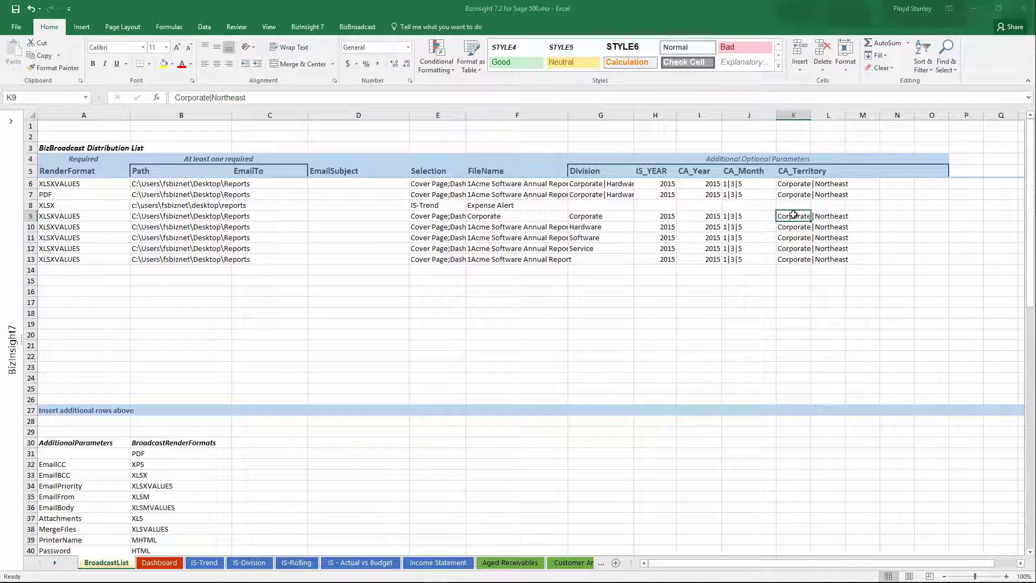
pyautogui.press('Delete')
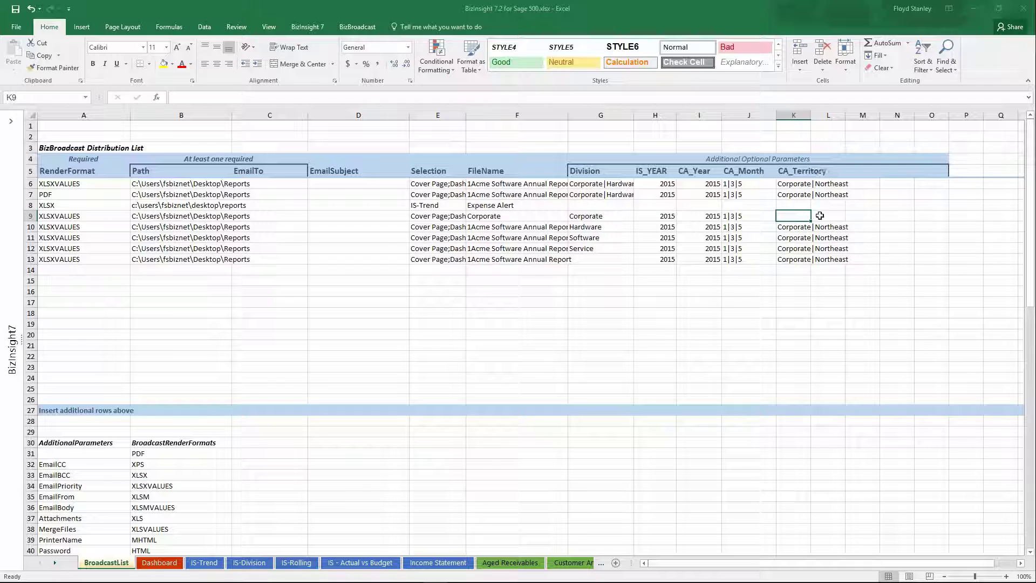
# Overwrite the CA_Territory parameter in K10 with Corporate from the ListTerr named range.
pyautogui.doubleClick(791, 227)
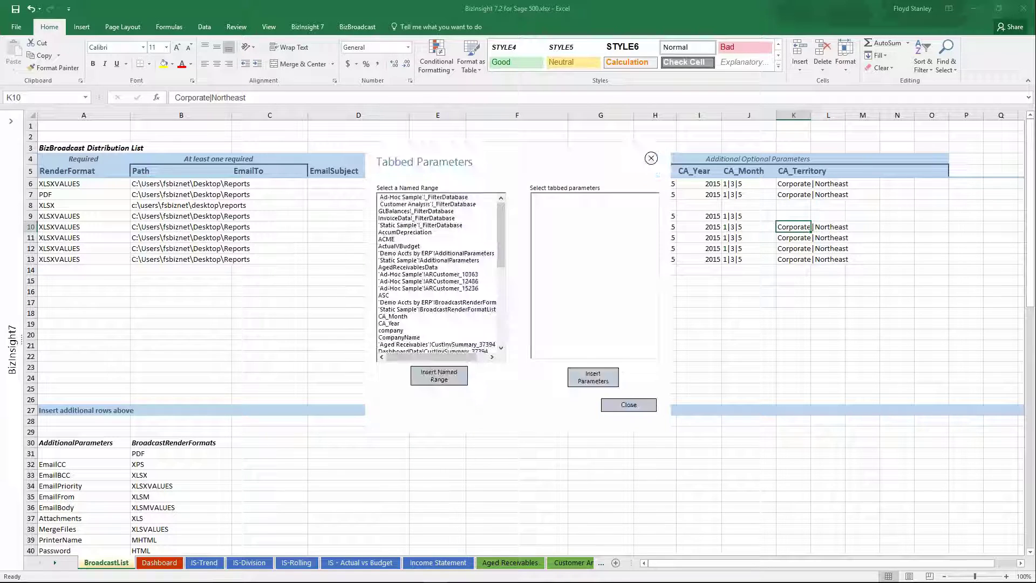
pyautogui.moveTo(503, 229); pyautogui.dragTo(507, 294)
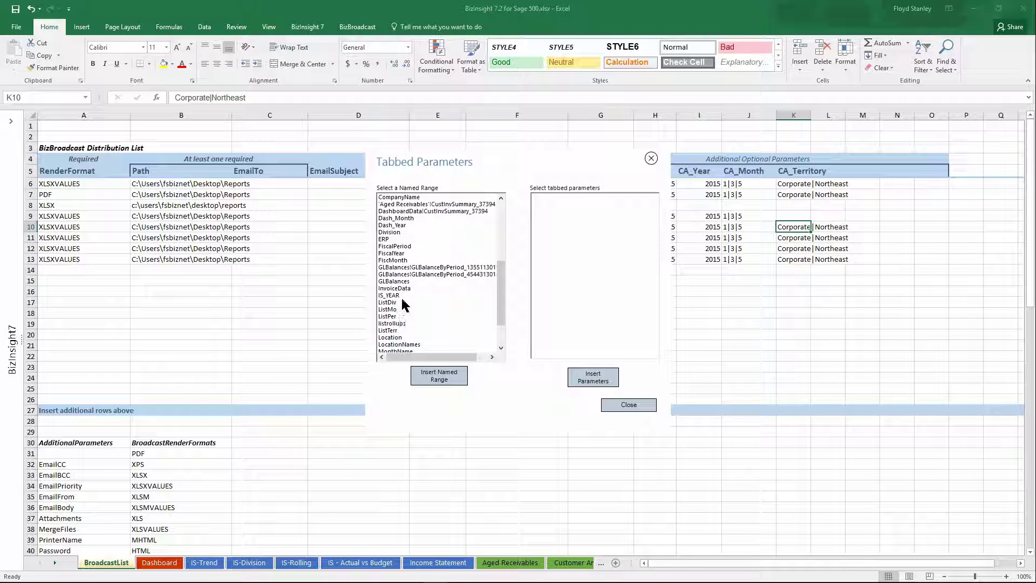
pyautogui.click(392, 331)
pyautogui.click(536, 207)
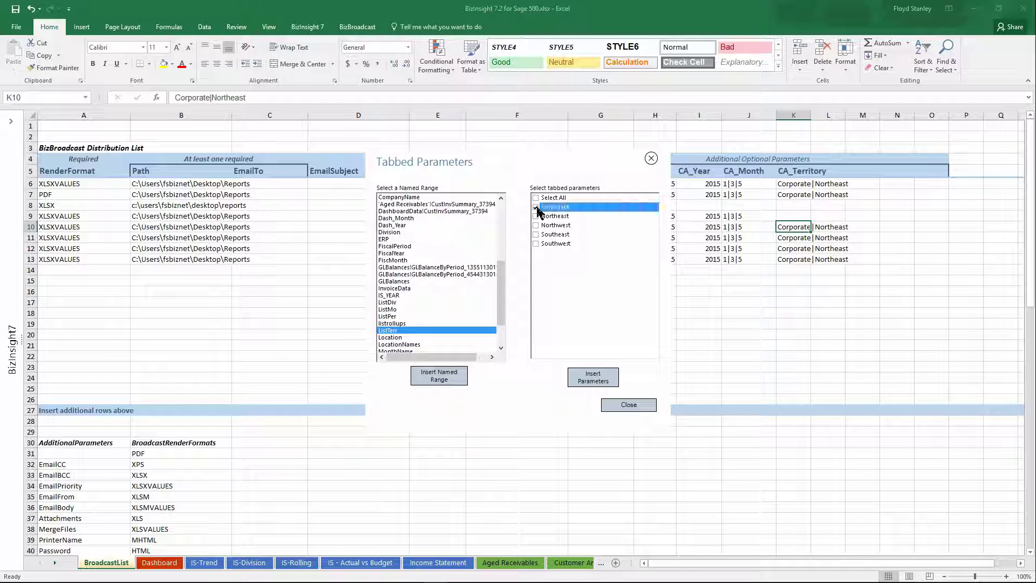
pyautogui.click(594, 377)
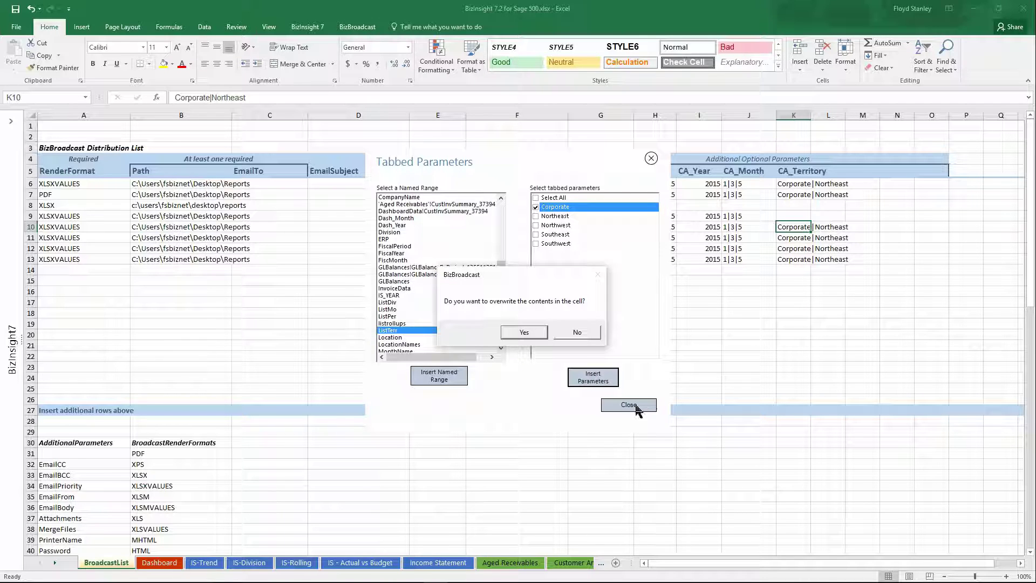
pyautogui.click(524, 332)
pyautogui.doubleClick(805, 231)
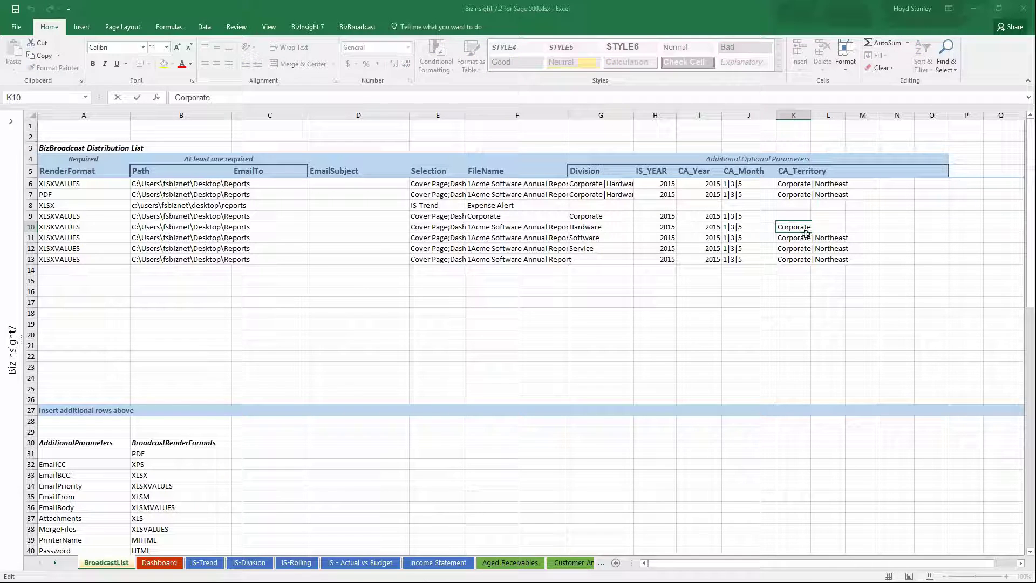
# Overwrite the CA_Territory parameter in K11 with Northeast from the ListTerr named range.
pyautogui.doubleClick(800, 236)
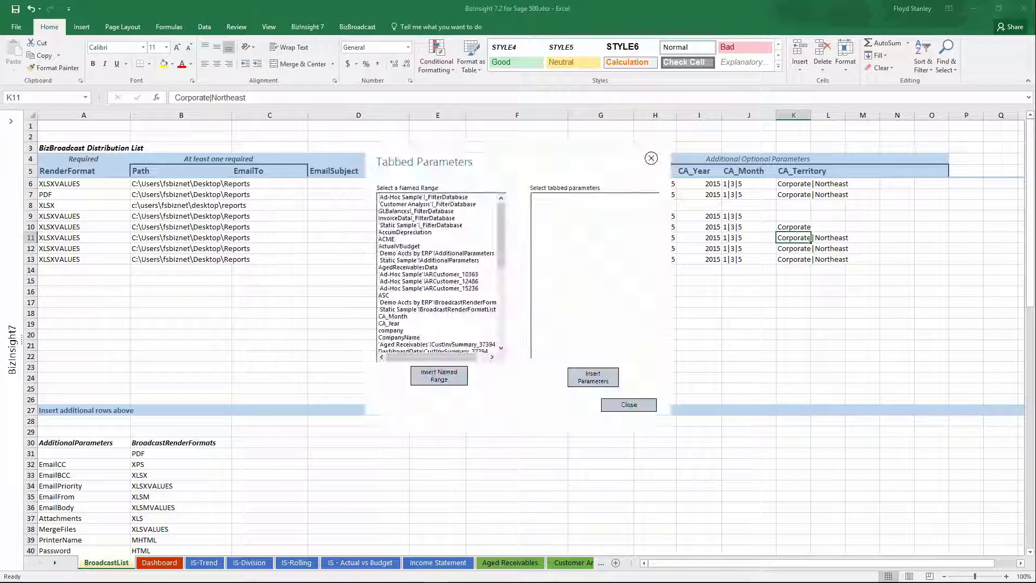
pyautogui.moveTo(499, 231); pyautogui.dragTo(502, 318)
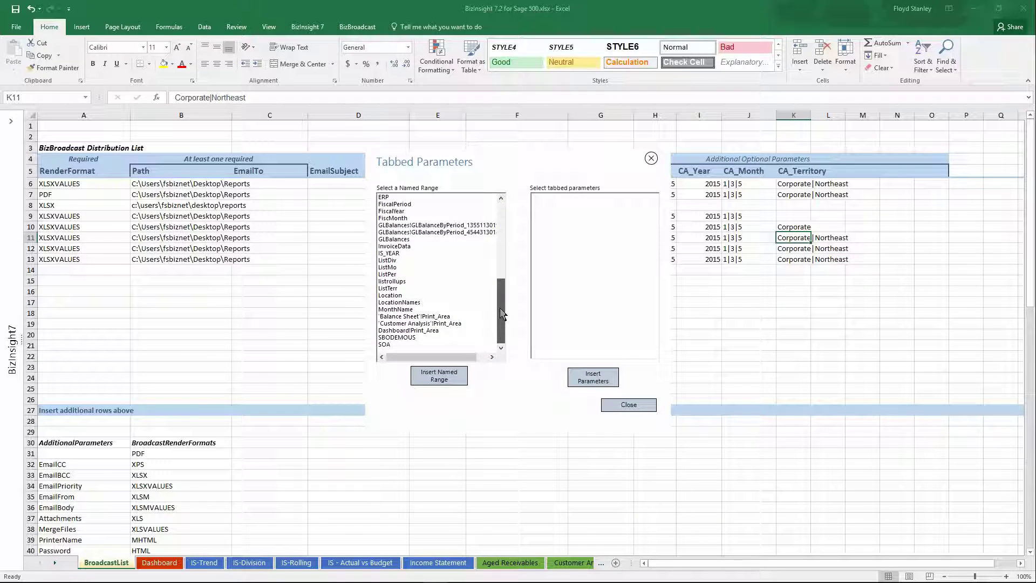
pyautogui.click(417, 290)
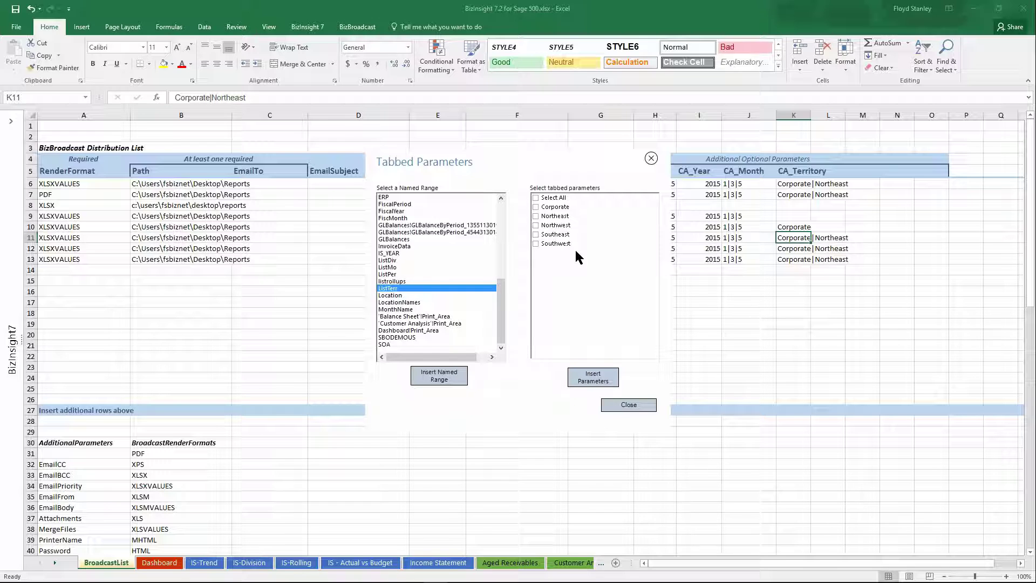
pyautogui.click(572, 217)
pyautogui.click(597, 376)
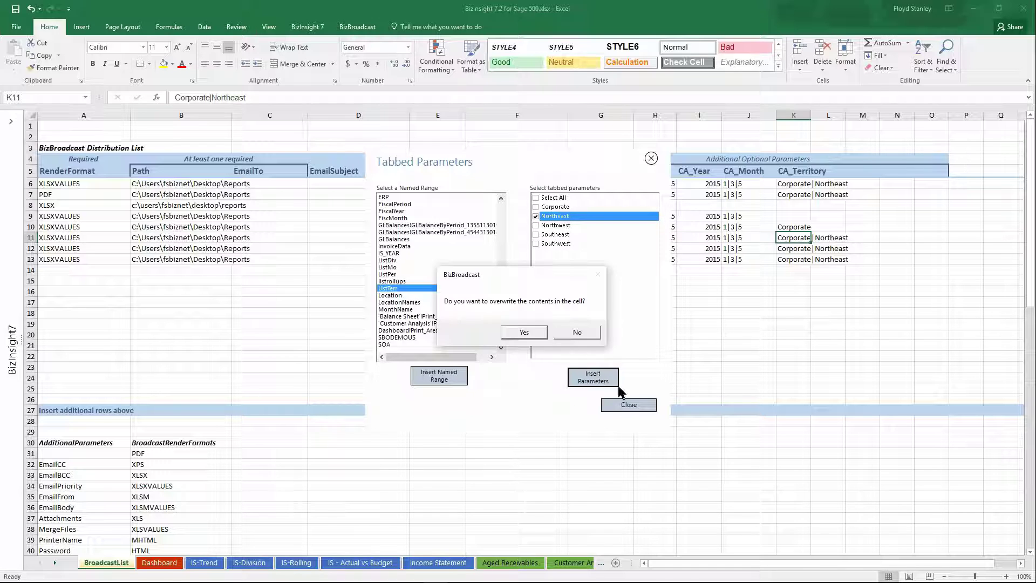
pyautogui.click(538, 332)
# Overwrite the CA_Territory parameter in K12 with Northwest from the ListTerr named range.
pyautogui.click(793, 248)
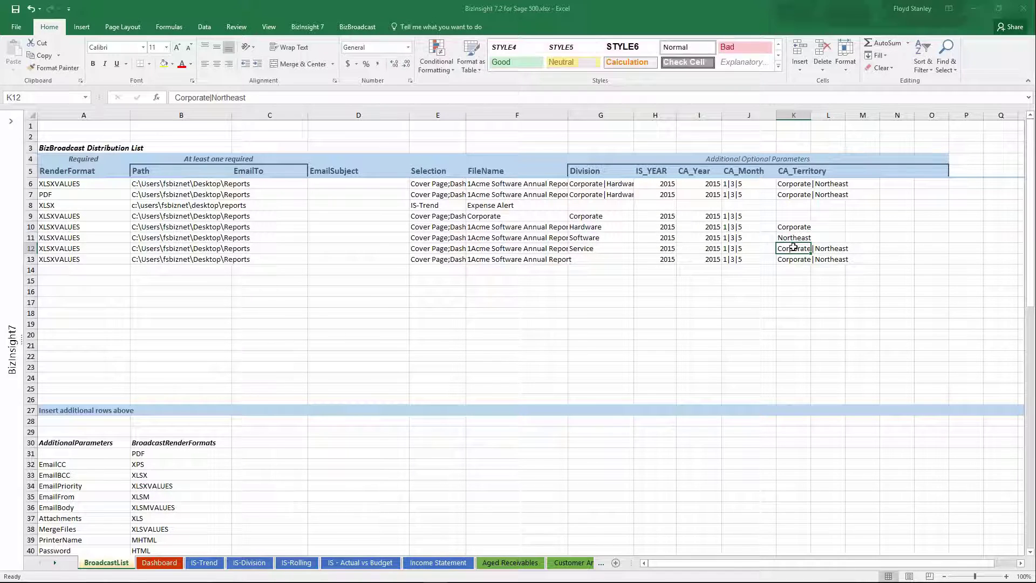
pyautogui.doubleClick(792, 250)
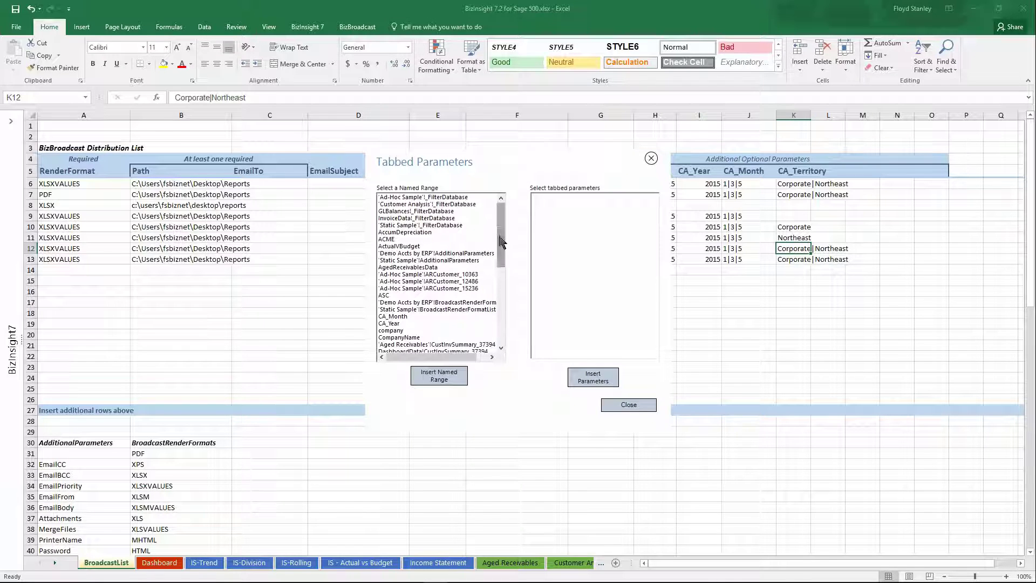
pyautogui.moveTo(501, 242); pyautogui.dragTo(503, 315)
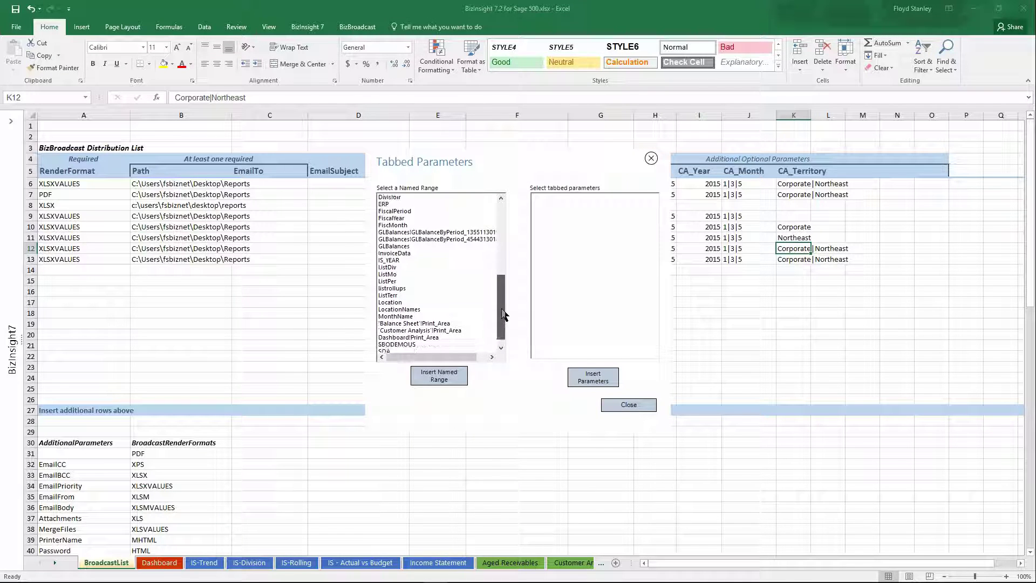
pyautogui.click(391, 295)
pyautogui.click(552, 226)
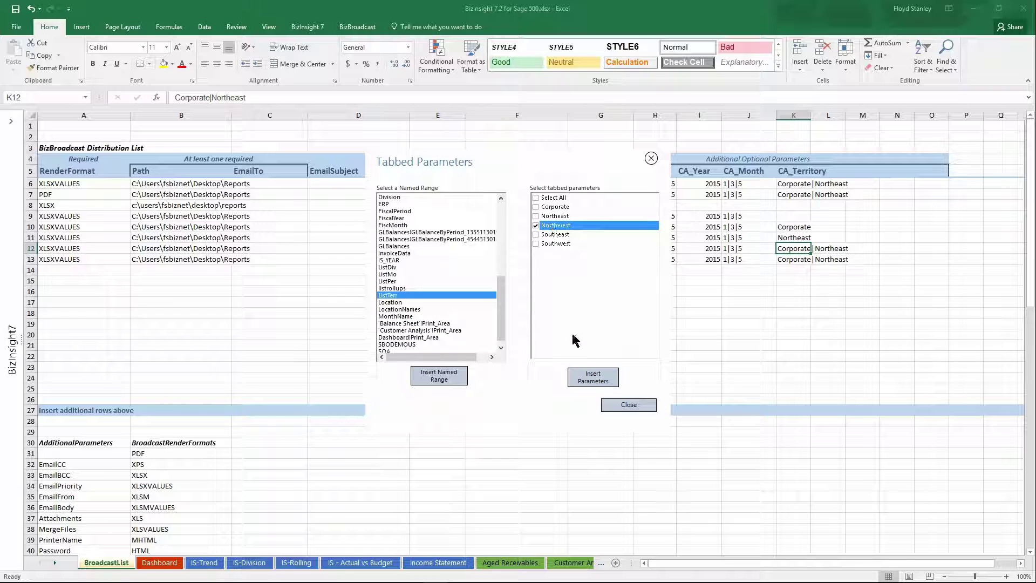
pyautogui.click(593, 376)
pyautogui.click(531, 337)
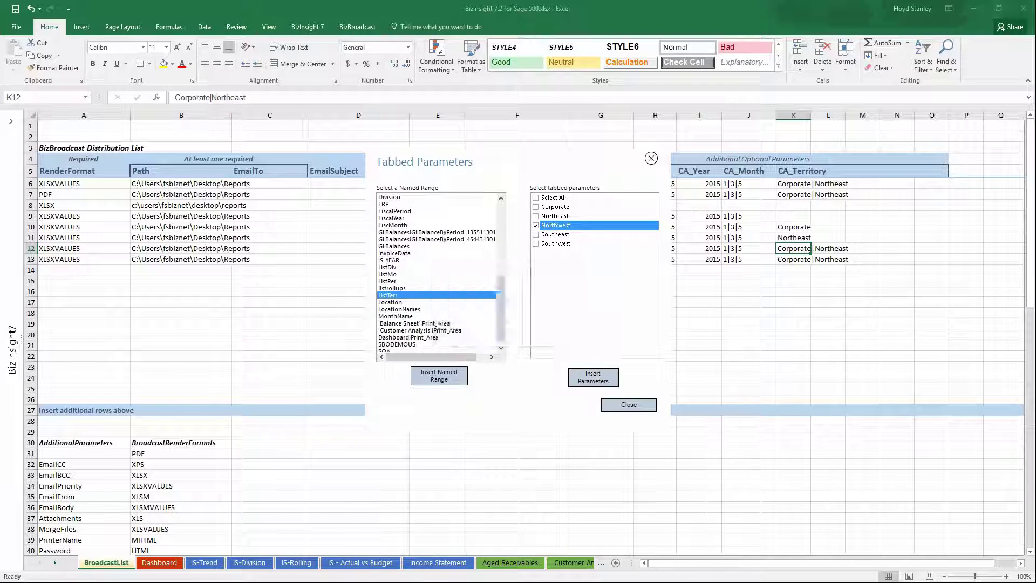
# Clear the CA_Territory parameter in K13.
pyautogui.click(800, 261)
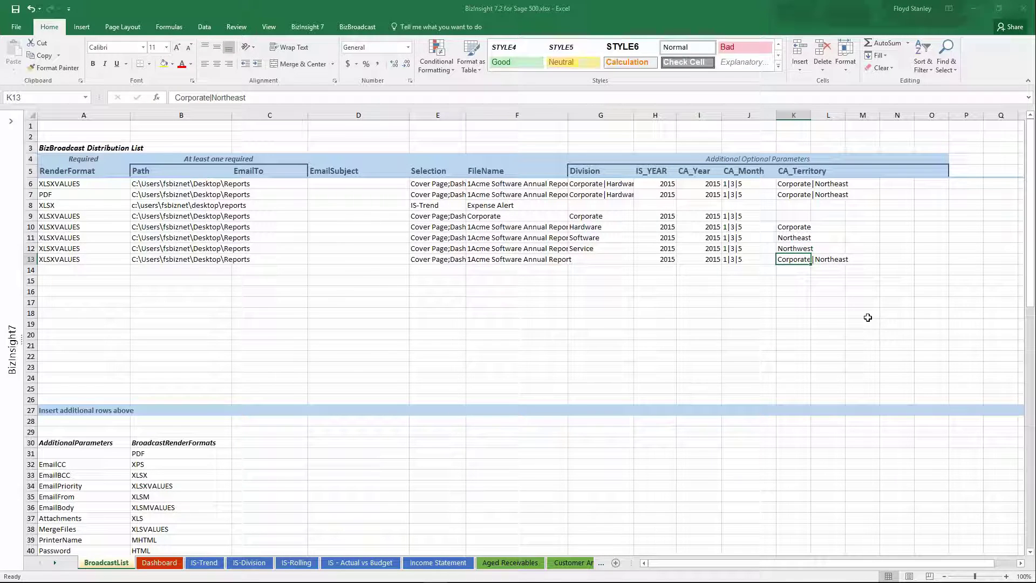
pyautogui.press('Delete')
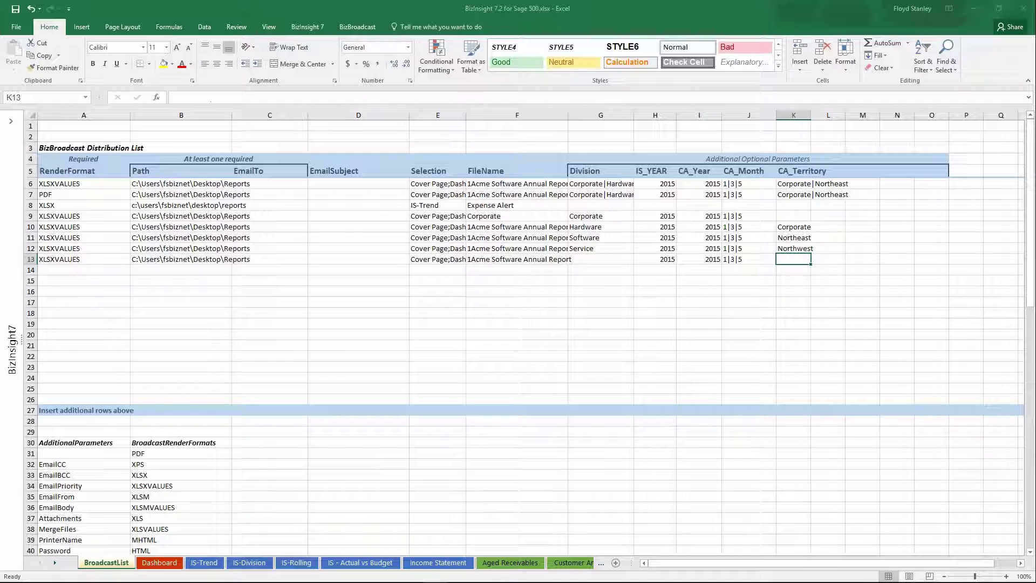
# Enter the FileName values Hardware, Software and Service in F10, F11 and F12 of the distribution list.
pyautogui.click(494, 207)
pyautogui.click(493, 219)
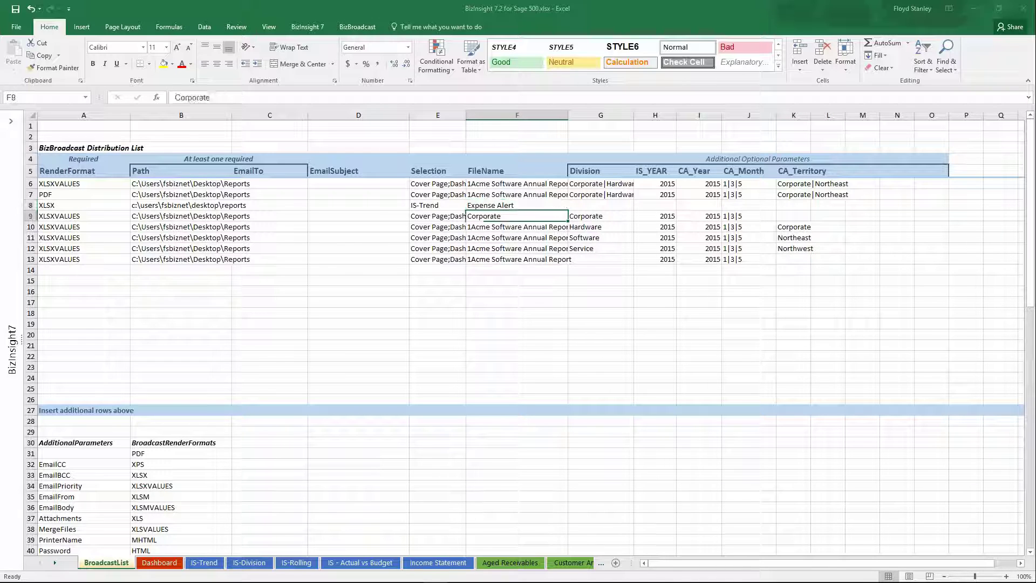
pyautogui.click(508, 228)
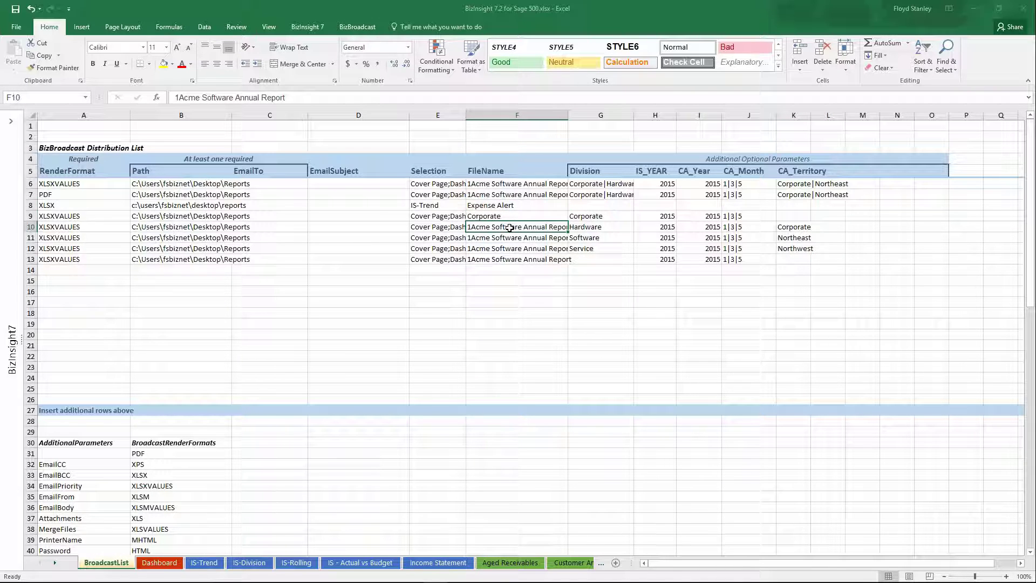
pyautogui.write('Har')
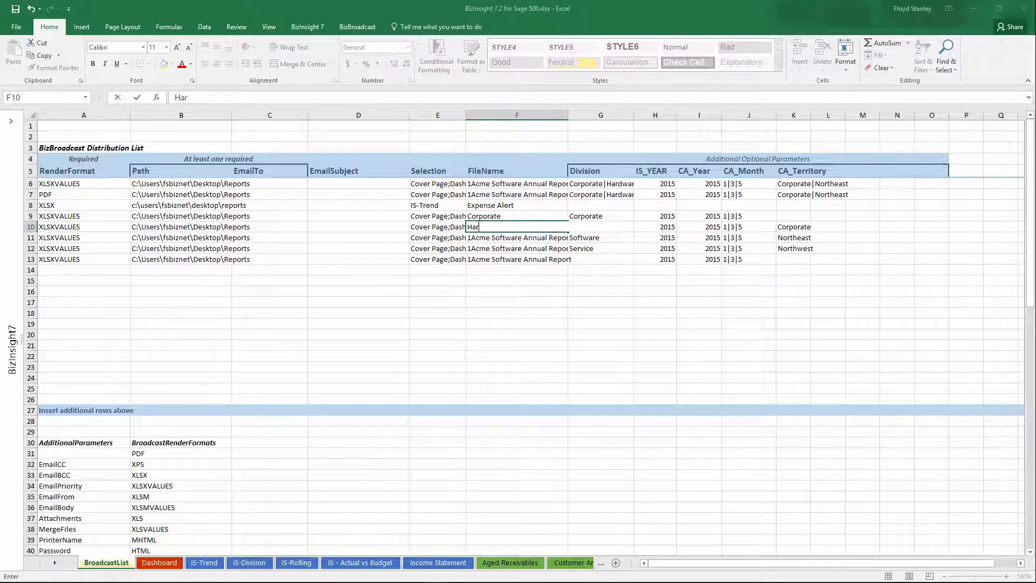
pyautogui.write('dware')
pyautogui.press('Return')
pyautogui.write('Software')
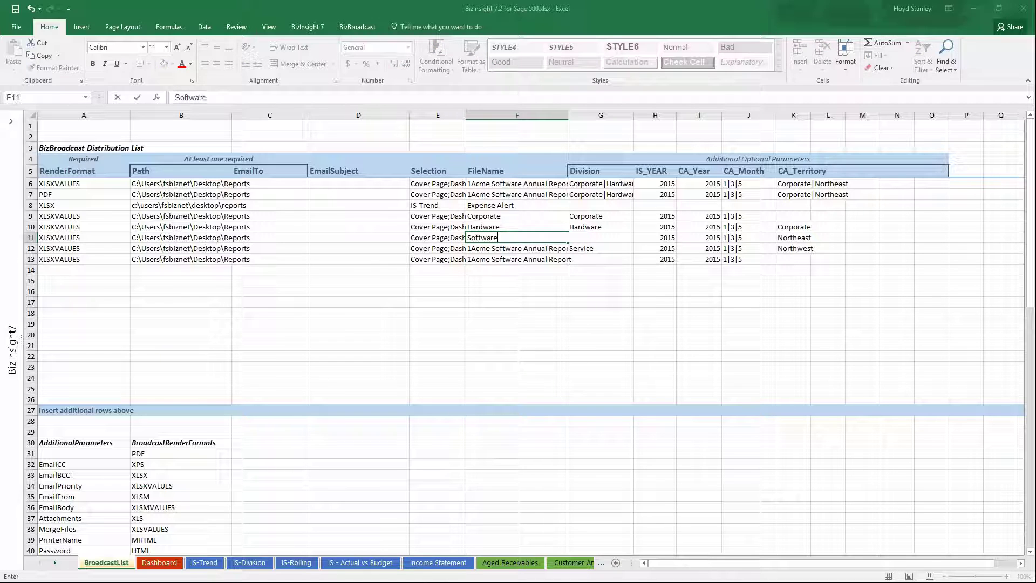
pyautogui.press('Return')
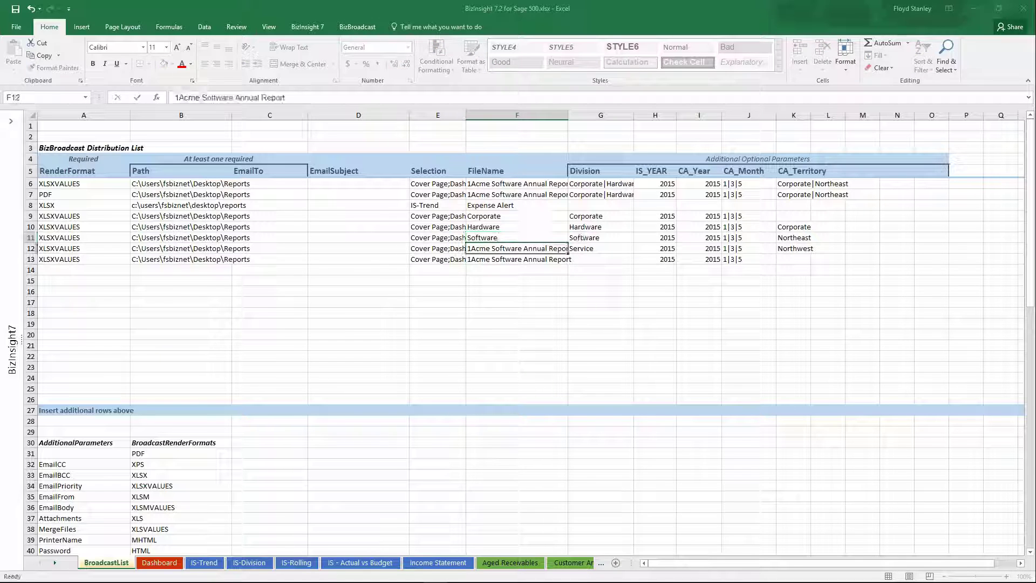
pyautogui.write('So')
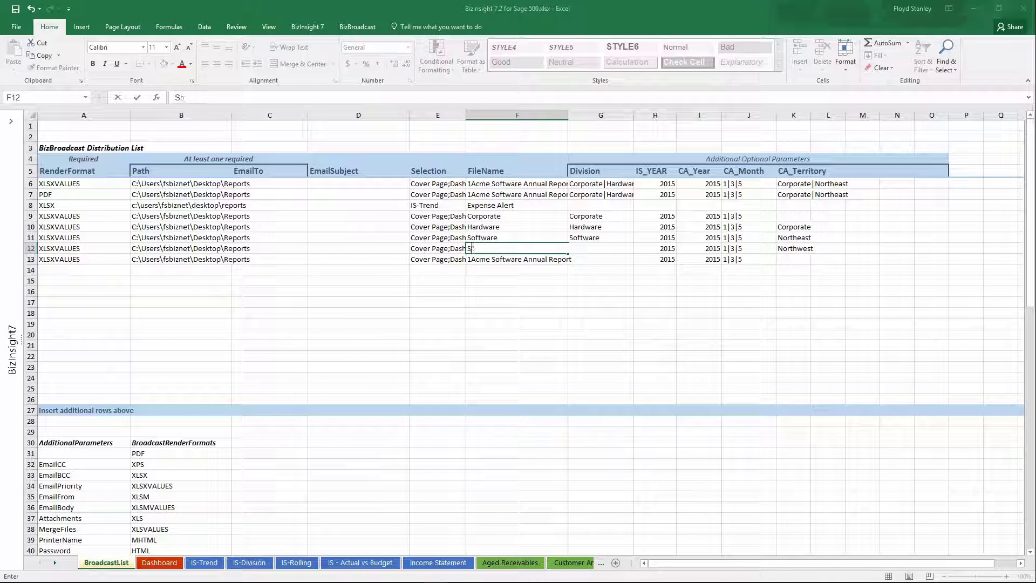
pyautogui.write('rvice')
pyautogui.press('Return')
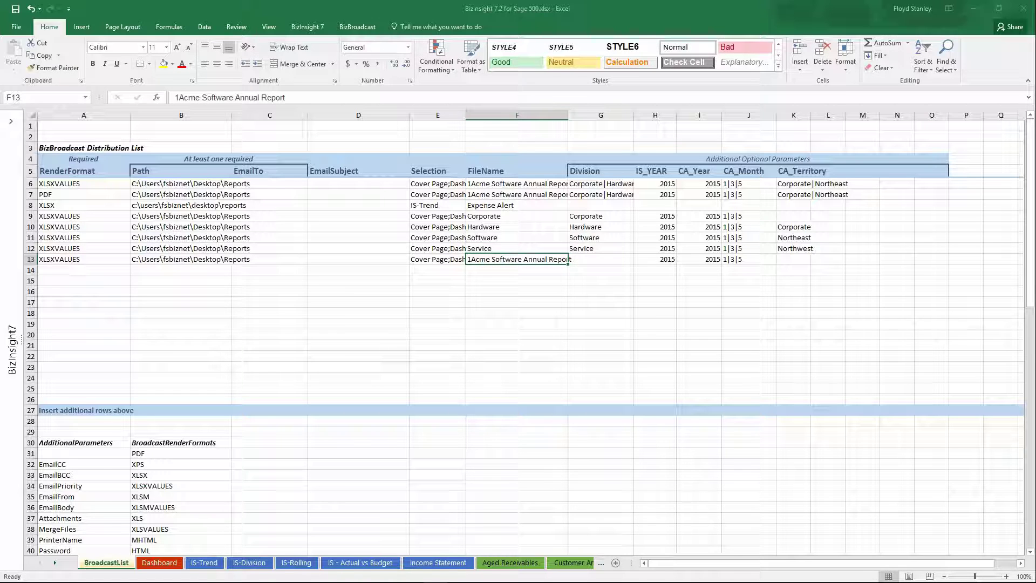
# Delete row 13 from the distribution list.
pyautogui.click(31, 259)
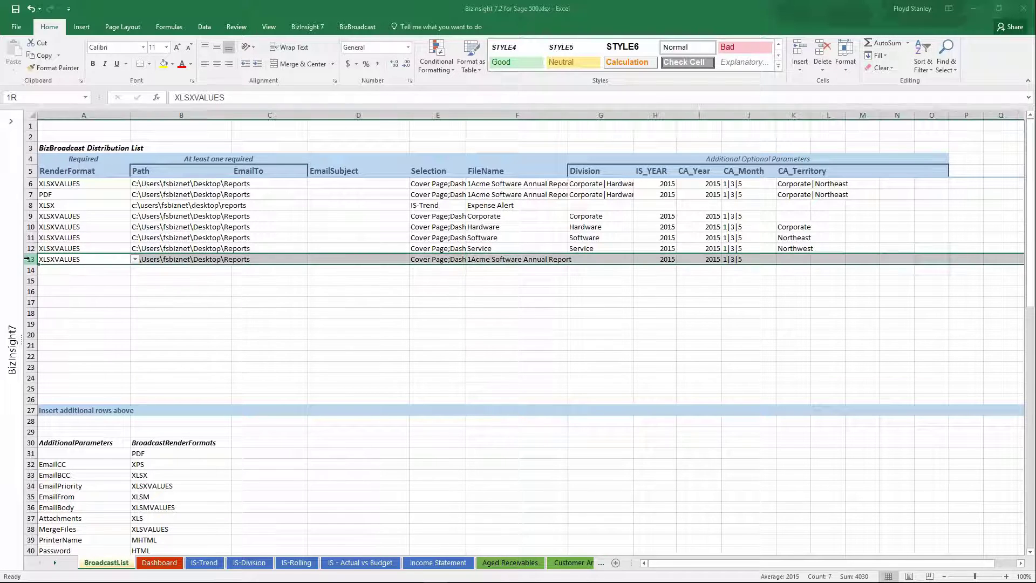
pyautogui.rightClick(30, 259)
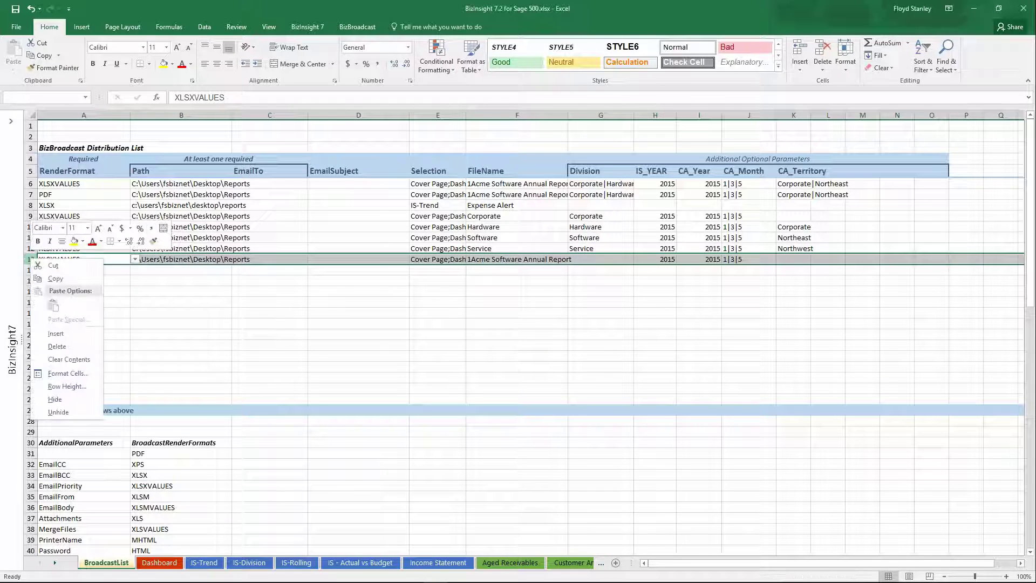
pyautogui.click(57, 346)
pyautogui.click(522, 219)
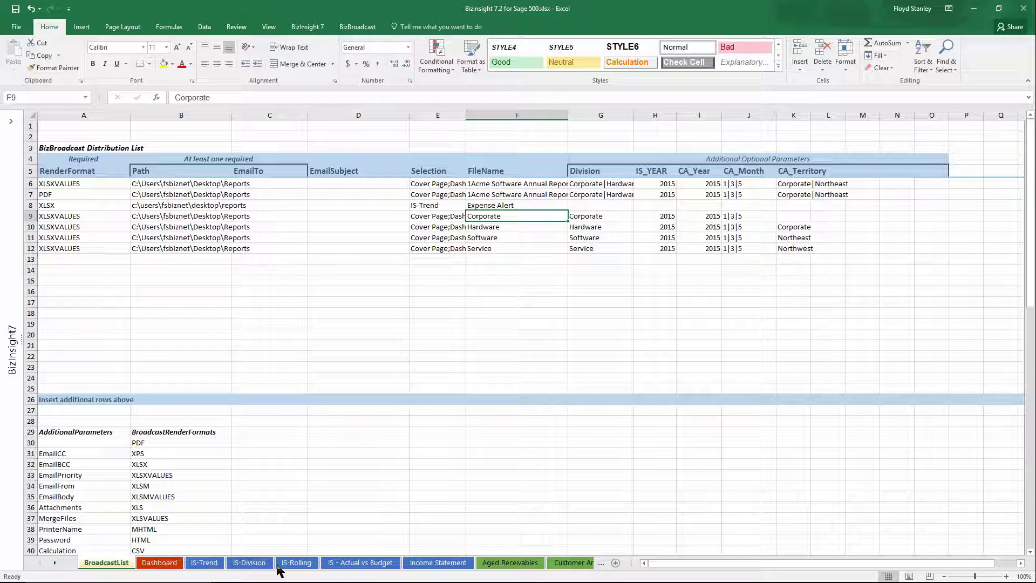
# On the IS-Division sheet, switch the income statement's Division to Corporate and after that to Hardware.
pyautogui.click(257, 564)
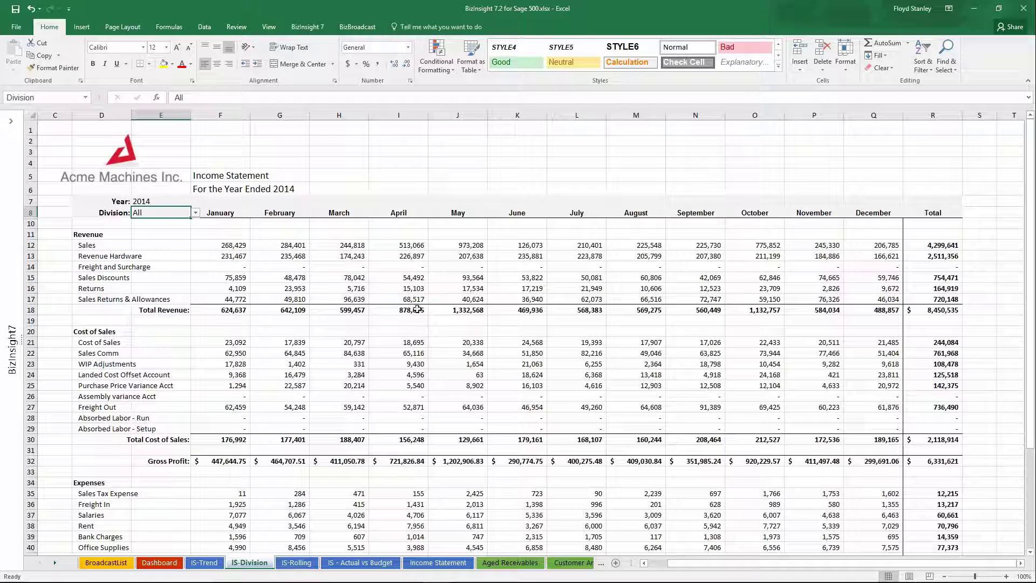
pyautogui.click(196, 213)
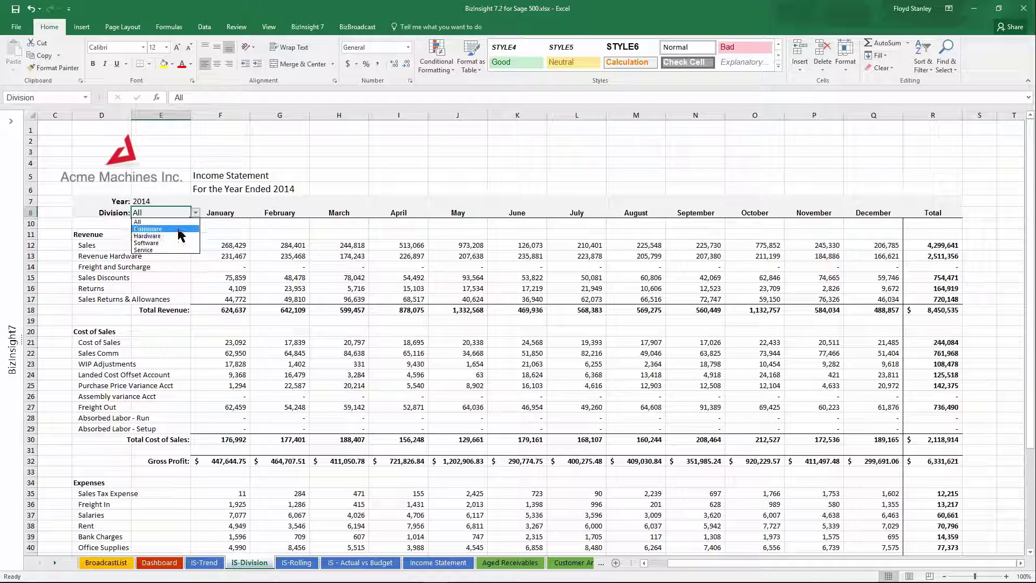
pyautogui.click(150, 229)
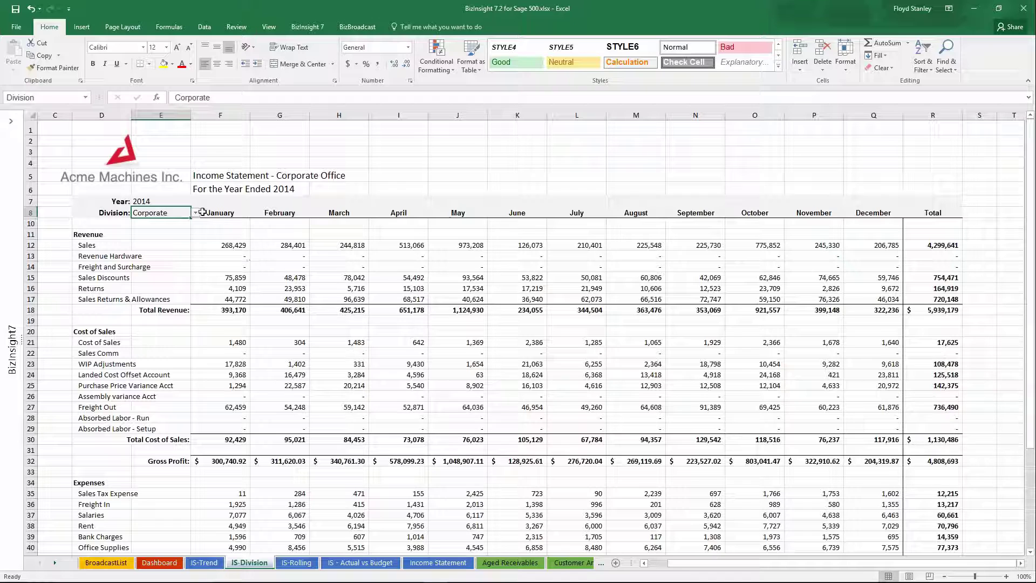
pyautogui.click(196, 213)
pyautogui.click(182, 236)
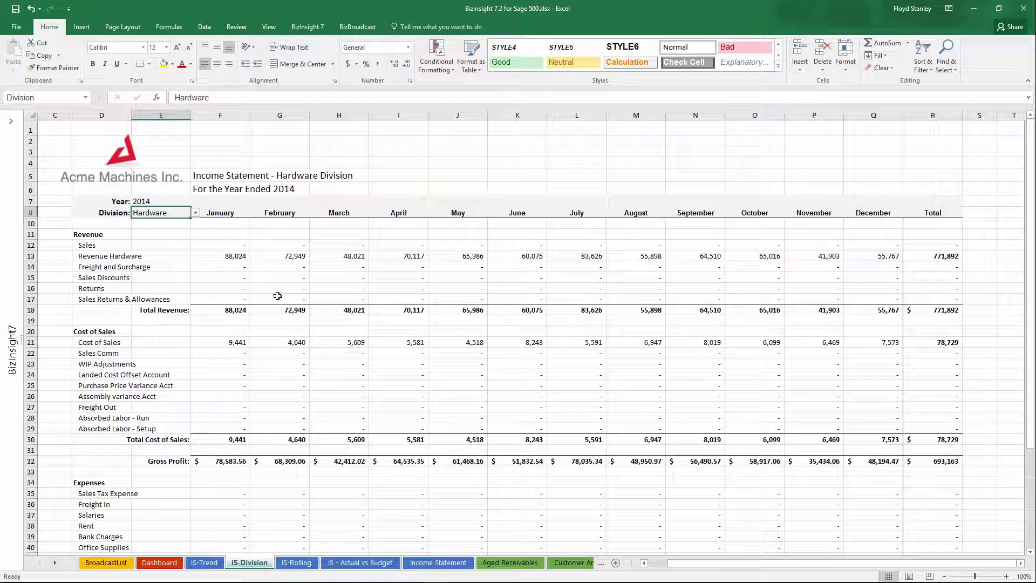
# Examine the workbook's email sharing options and return to the income statement.
pyautogui.click(16, 26)
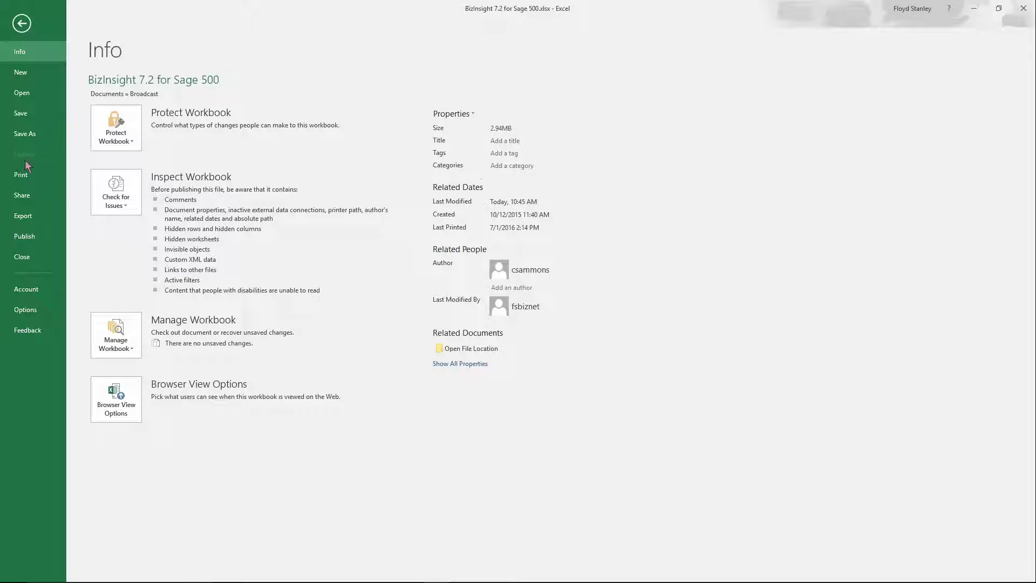
pyautogui.click(22, 196)
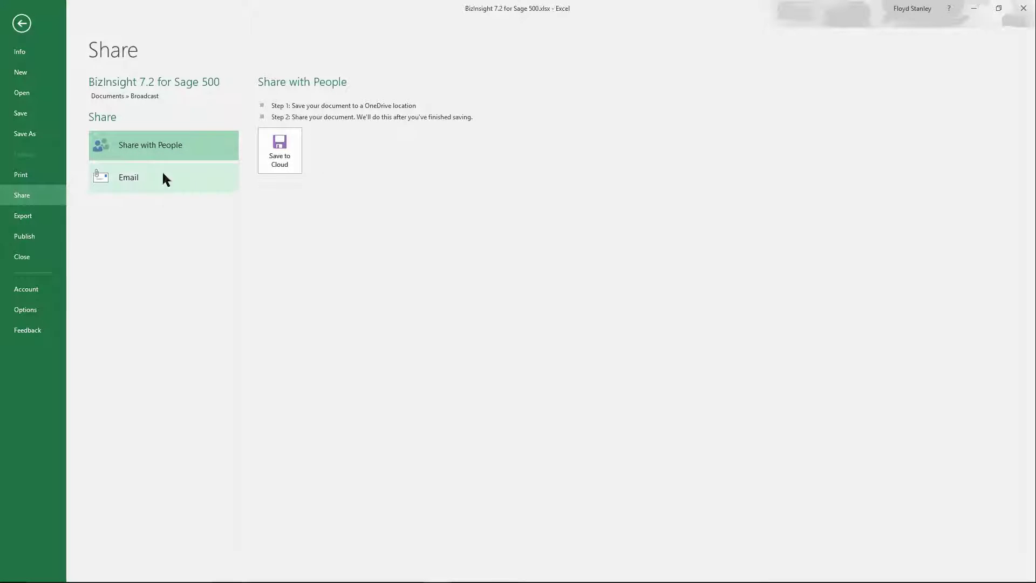
pyautogui.click(124, 178)
pyautogui.click(281, 112)
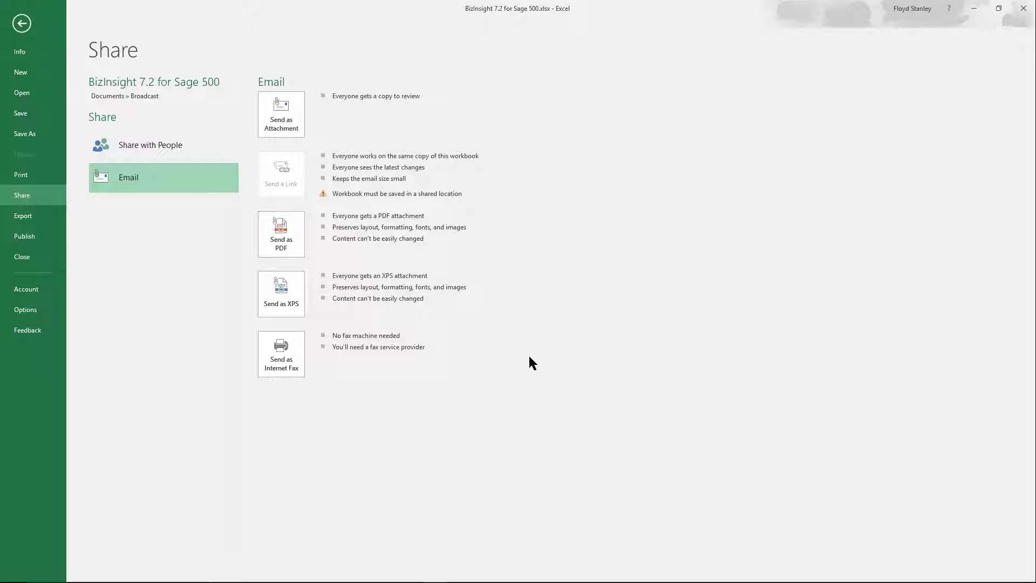
pyautogui.click(22, 23)
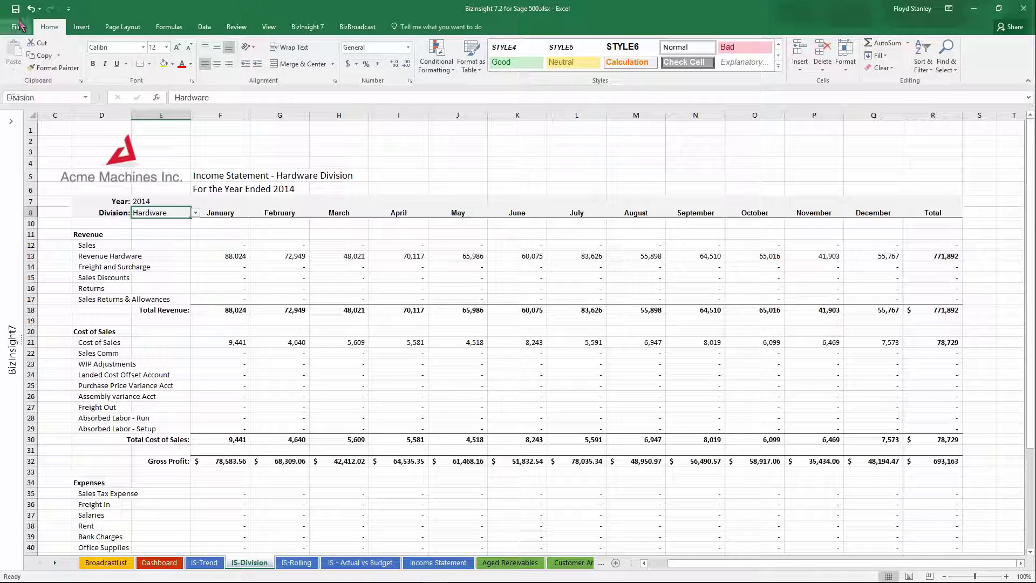
# Set the income statement's Division back to All and return to the BroadcastList sheet.
pyautogui.click(196, 213)
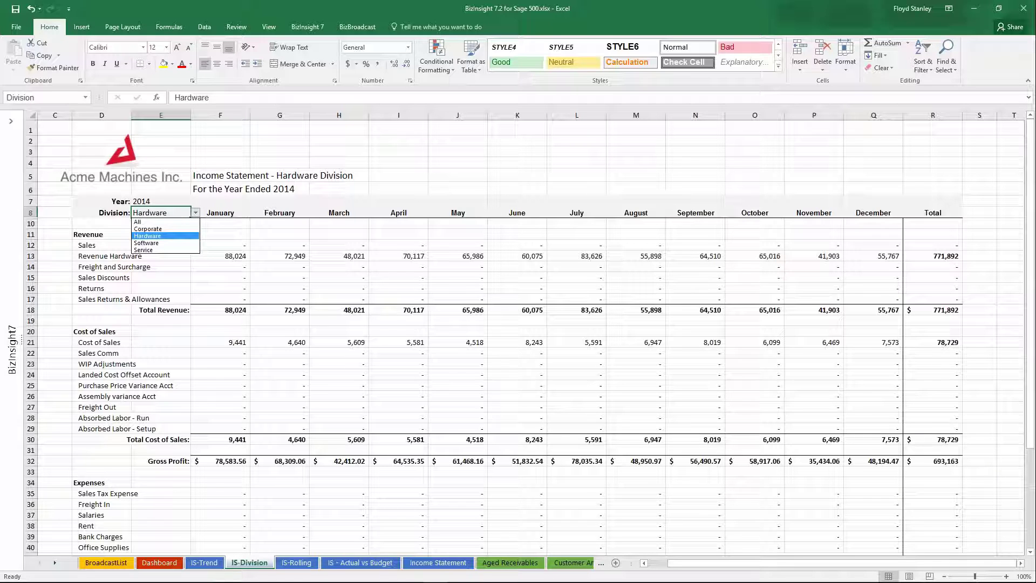
pyautogui.click(159, 222)
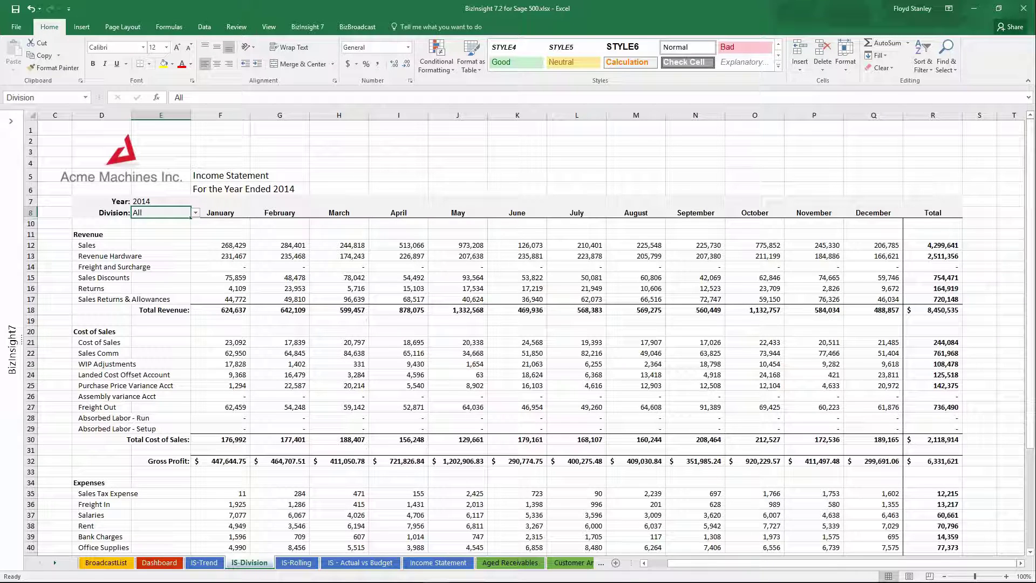
pyautogui.click(119, 564)
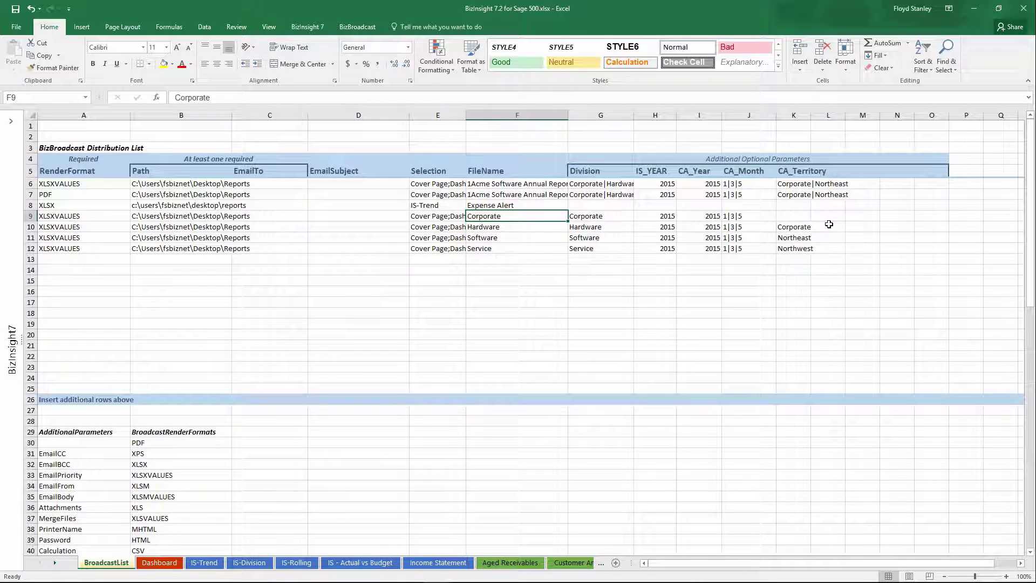
# Try the RenderFormat options XLSXVALUES, XLSM and XLSMVALUES in A13 of the distribution list.
pyautogui.click(753, 185)
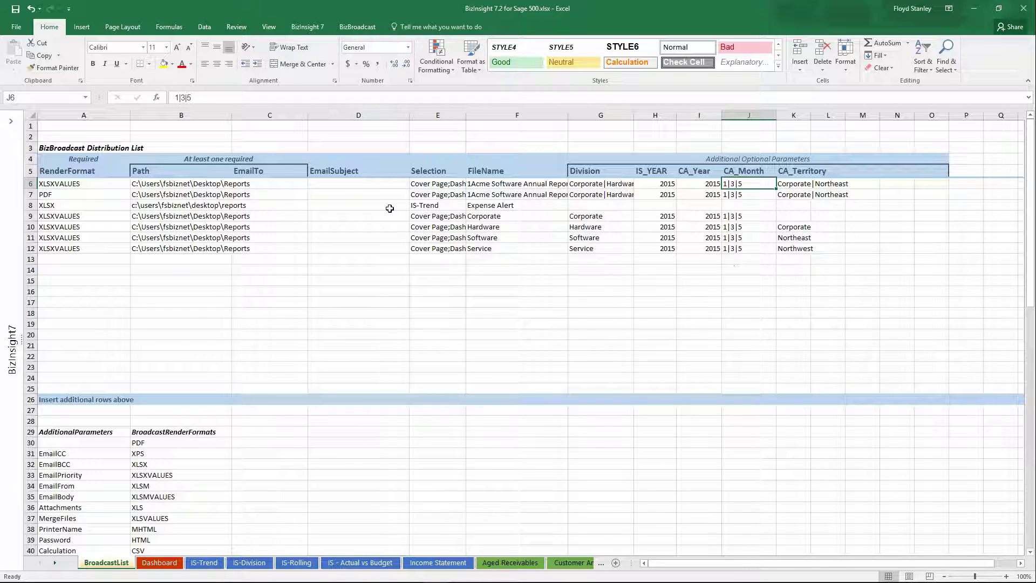
pyautogui.click(69, 259)
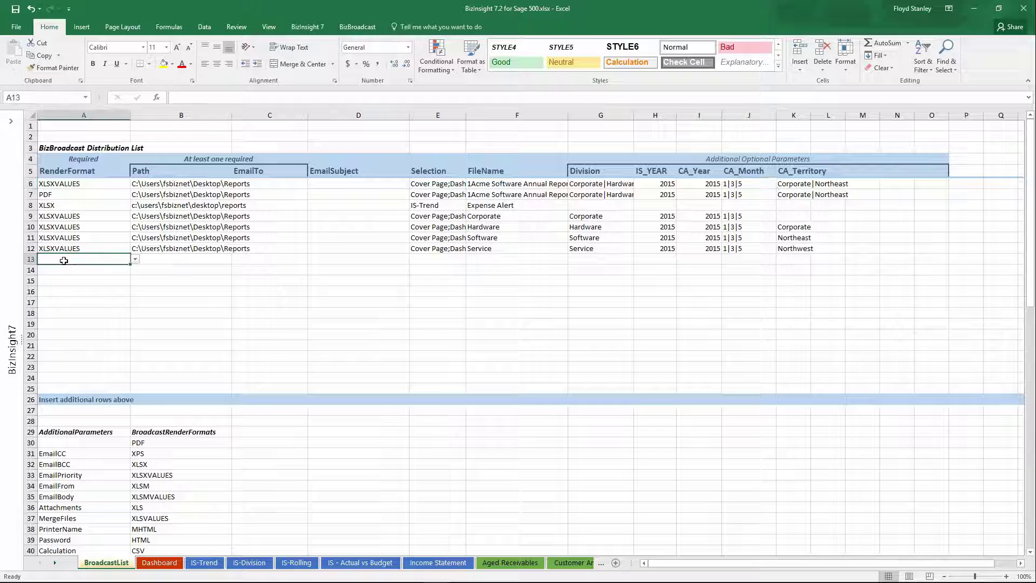
pyautogui.click(135, 260)
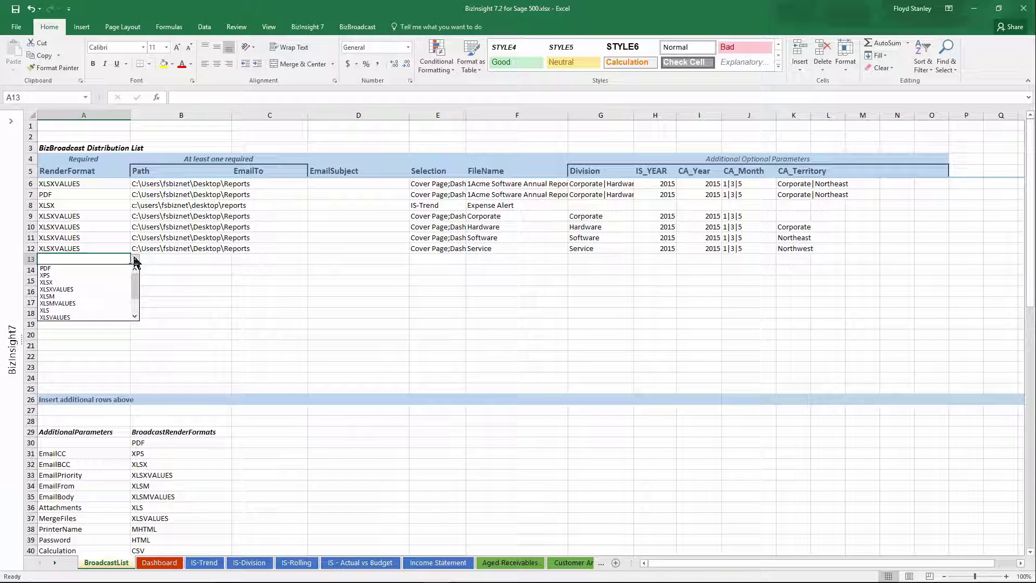
pyautogui.click(69, 291)
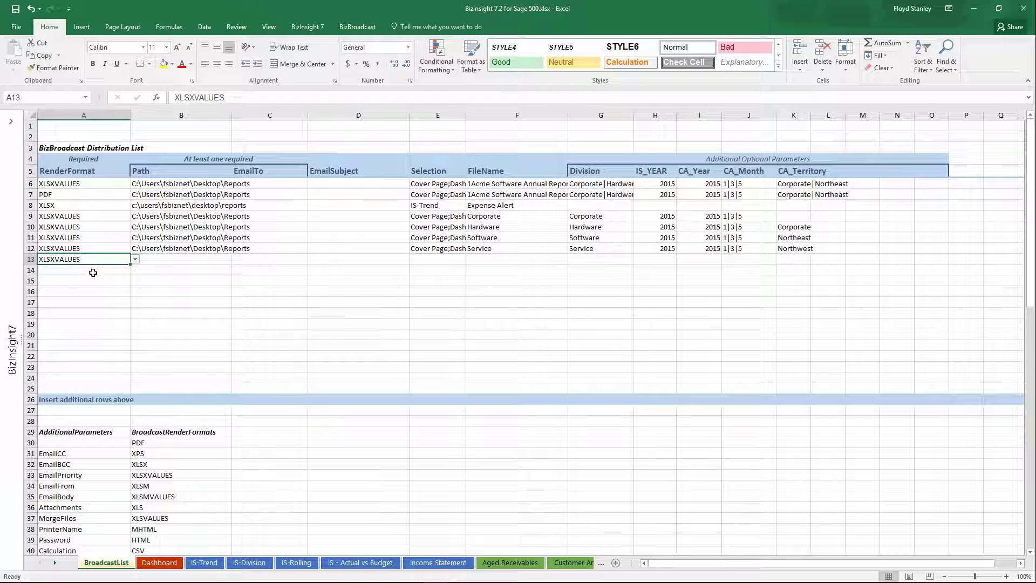
pyautogui.click(135, 259)
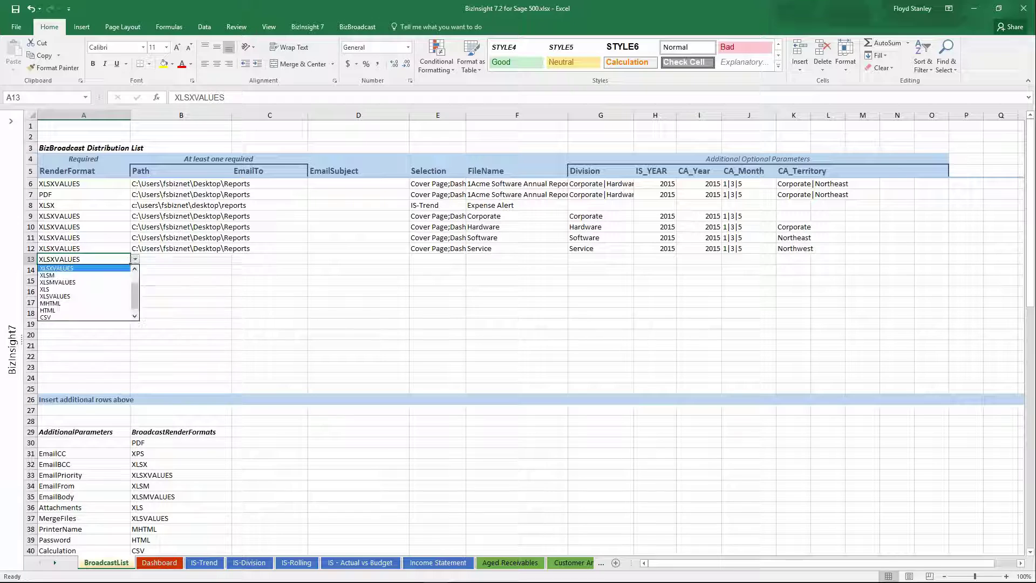
pyautogui.click(73, 275)
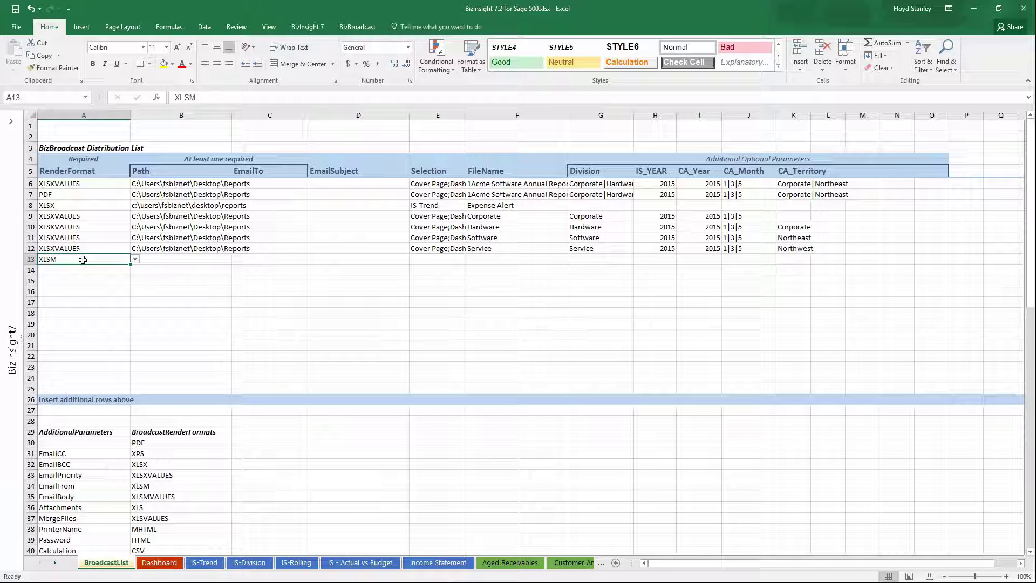
pyautogui.click(135, 259)
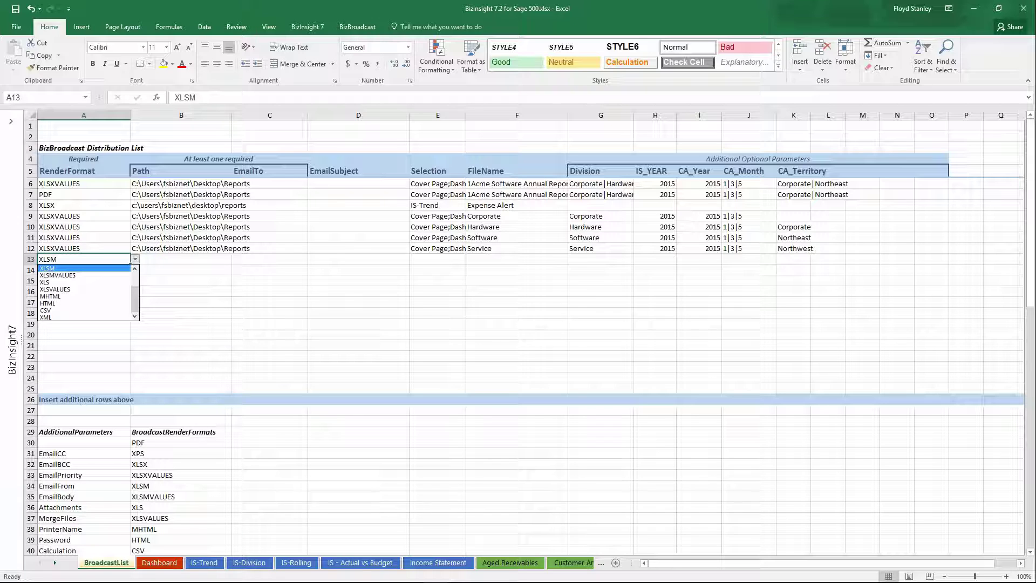
pyautogui.click(72, 275)
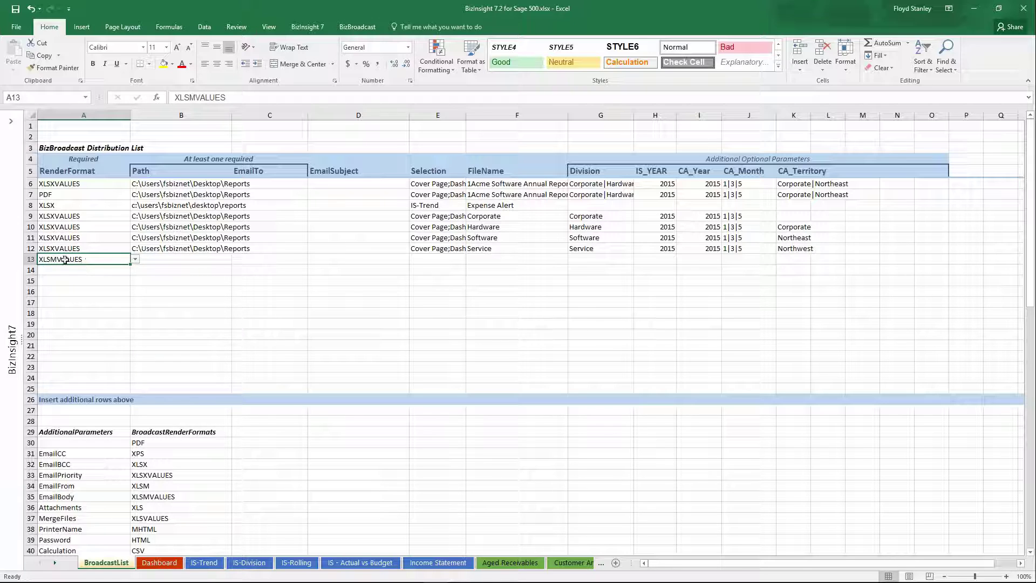
# Set row 13's RenderFormat to MHTML and its Path to the Reports folder on the desktop.
pyautogui.click(135, 259)
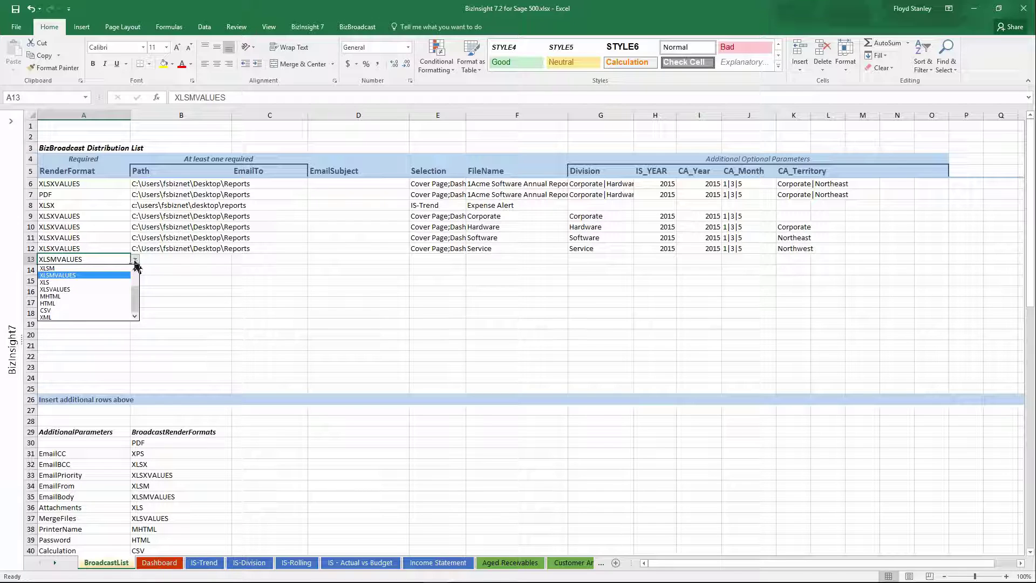
pyautogui.click(63, 297)
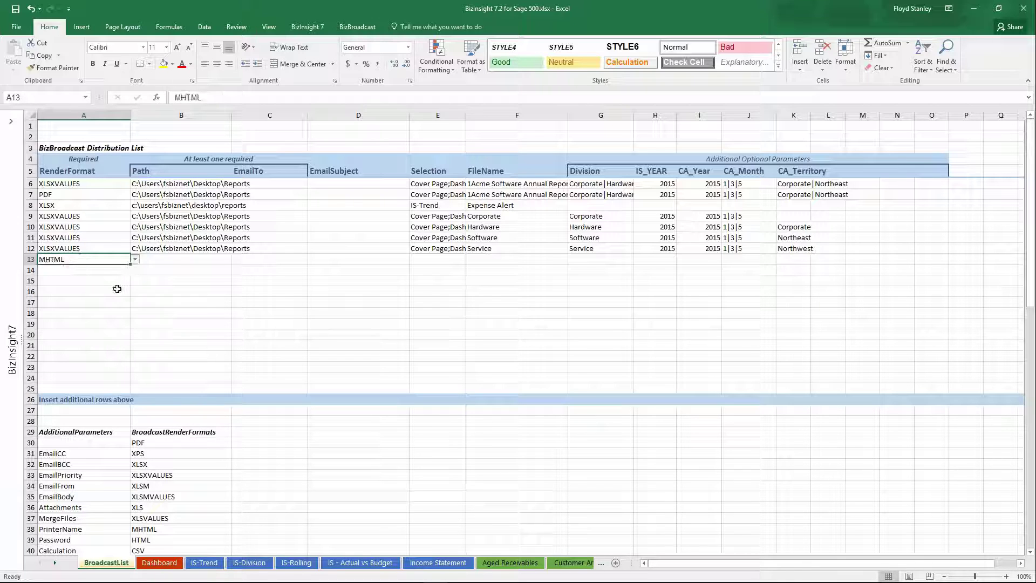
pyautogui.click(174, 259)
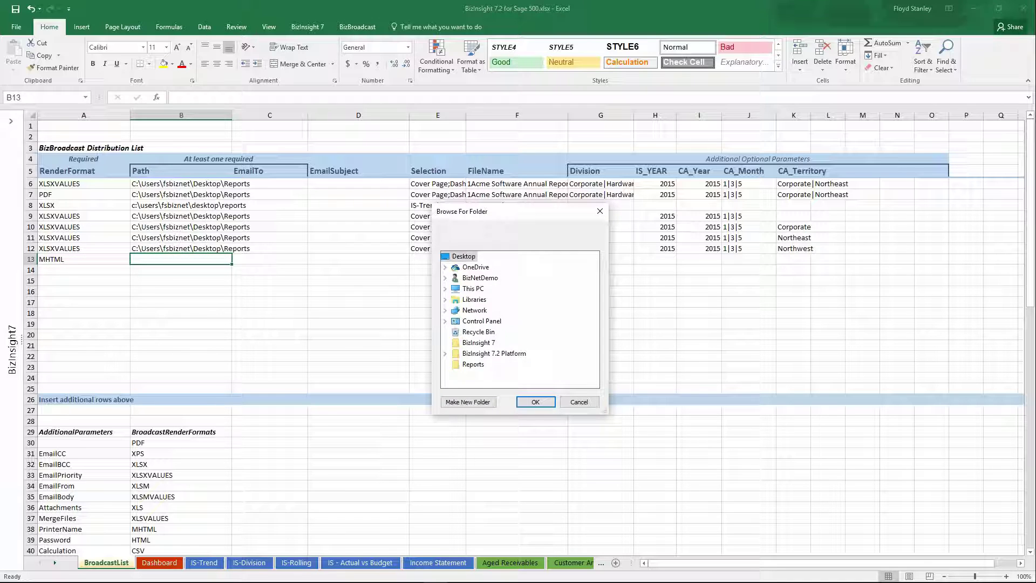
pyautogui.click(473, 364)
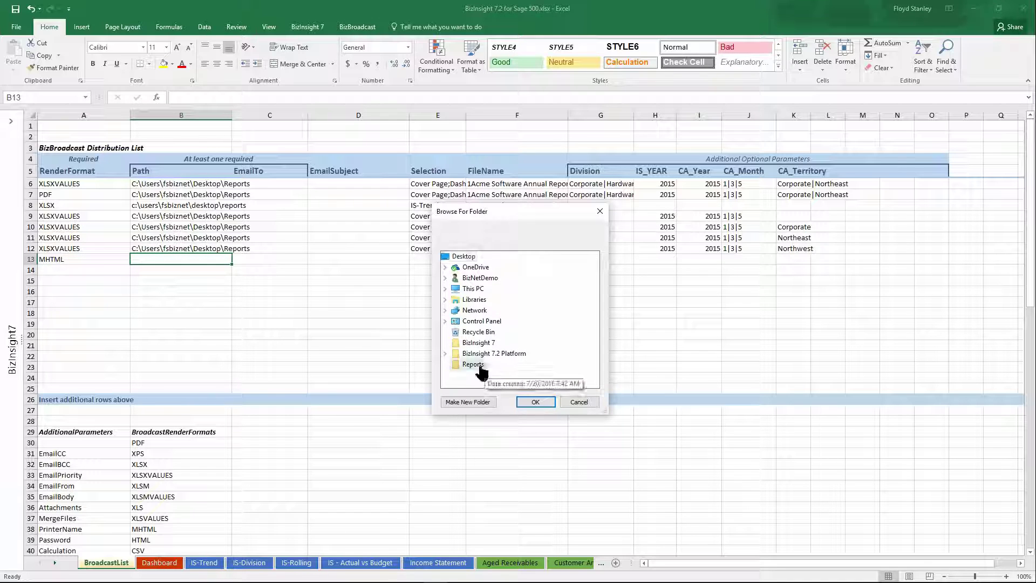
pyautogui.click(535, 402)
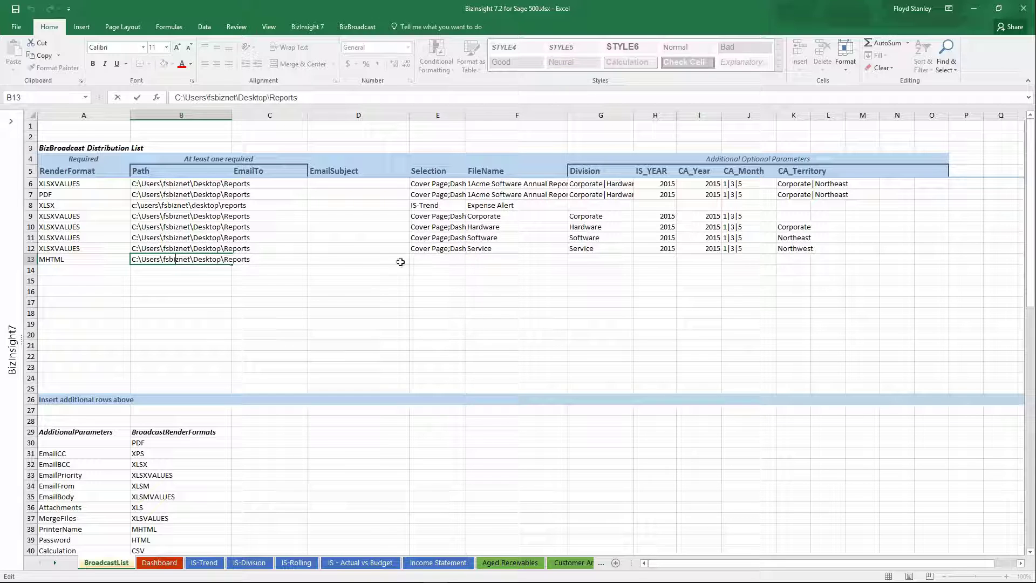
pyautogui.click(442, 257)
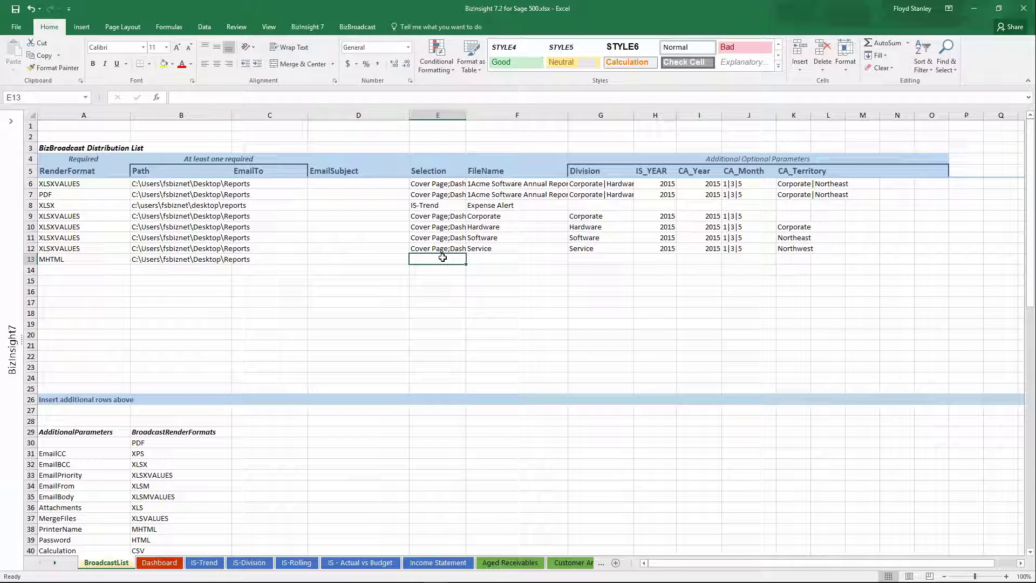
# Set row 13's Selection to the Dashboard, GLBalances, IS-Trend, IS-Division, ActualVBudget, IS-Rolling and IS - Actual vs Budget worksheets.
pyautogui.doubleClick(443, 258)
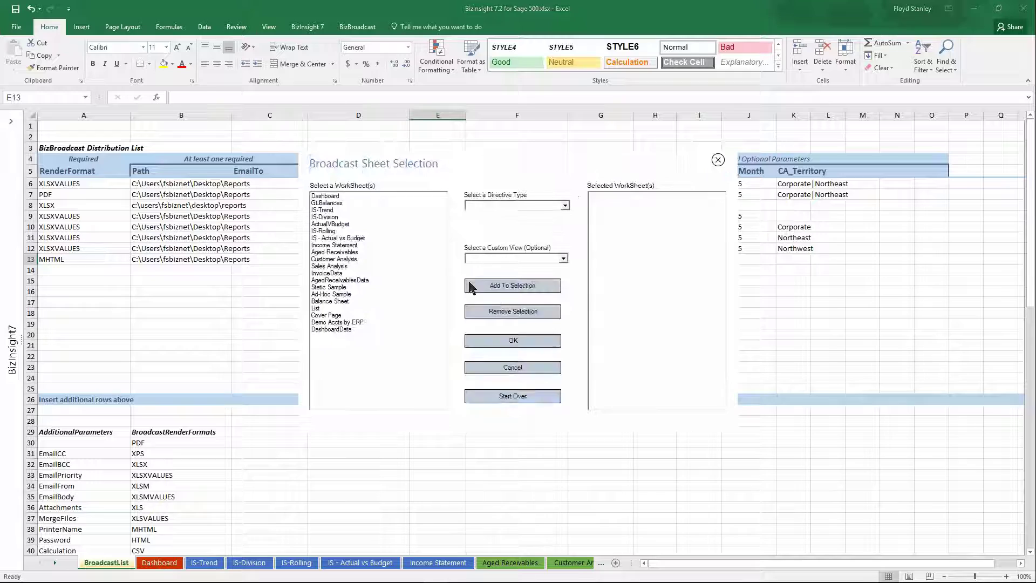
pyautogui.click(335, 199)
pyautogui.moveTo(336, 202); pyautogui.dragTo(351, 239)
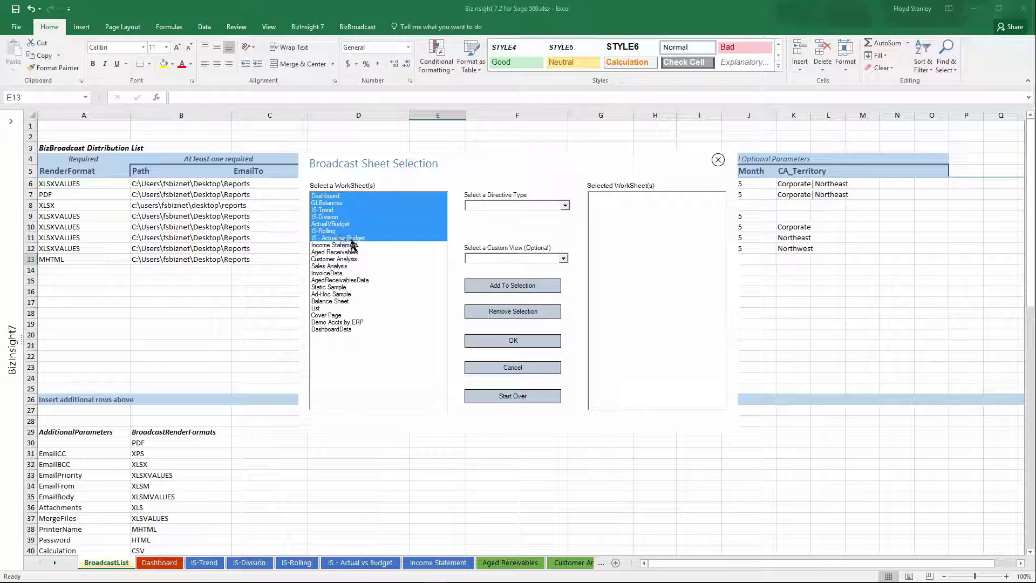
pyautogui.click(521, 286)
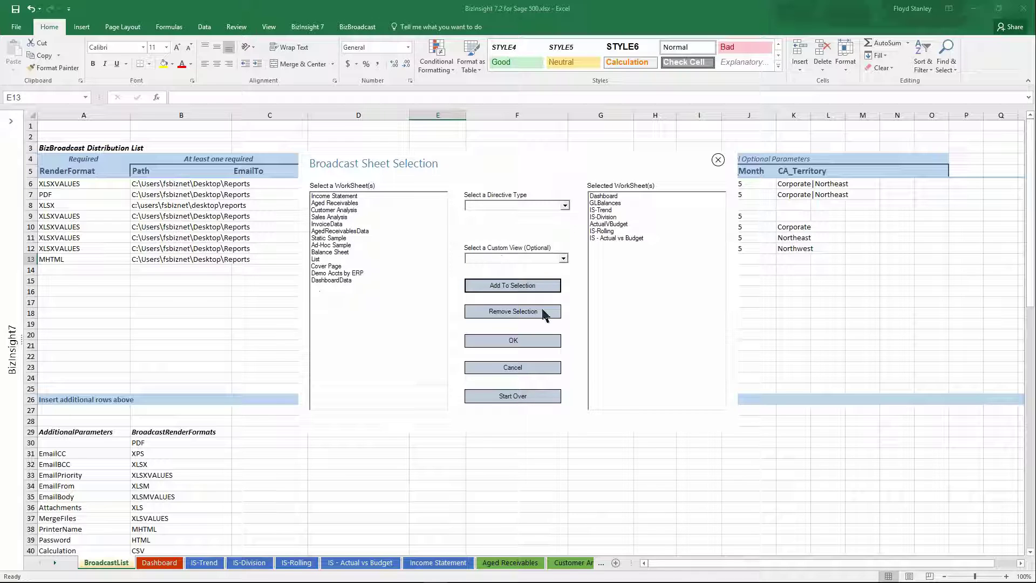
pyautogui.click(516, 340)
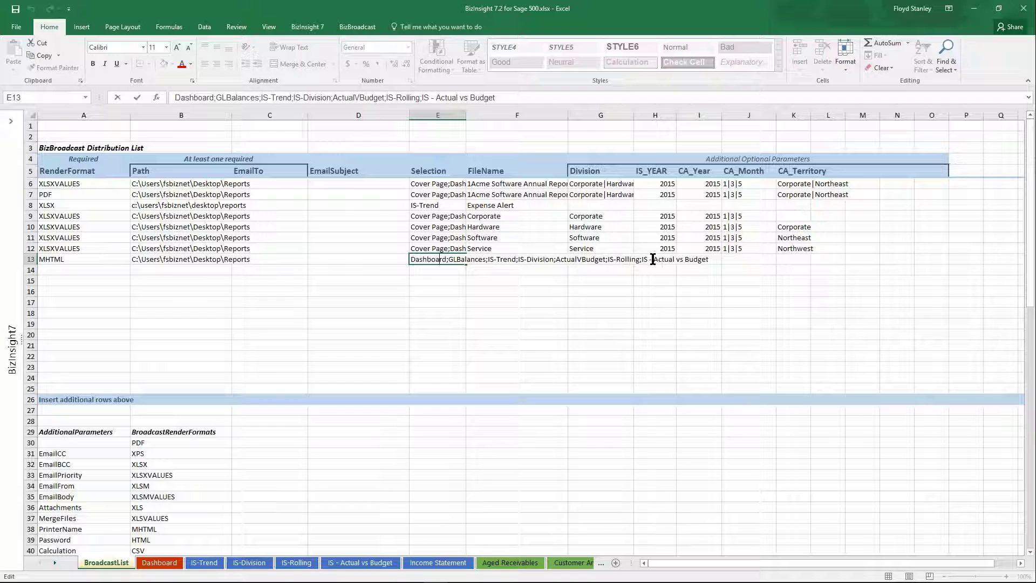
# Enter Web Reports as the FileName for row 13 of the distribution list.
pyautogui.click(513, 259)
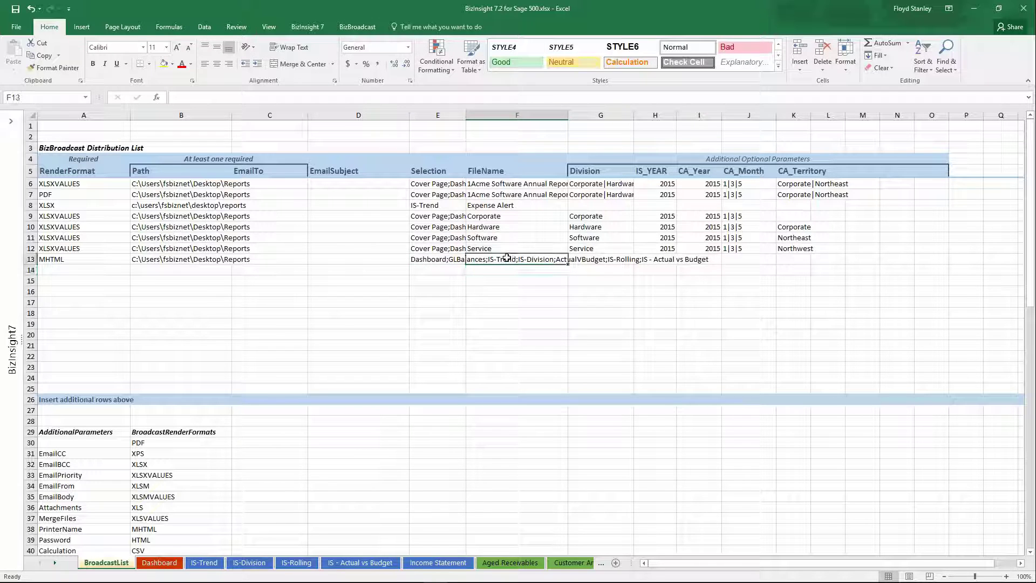
pyautogui.write('We')
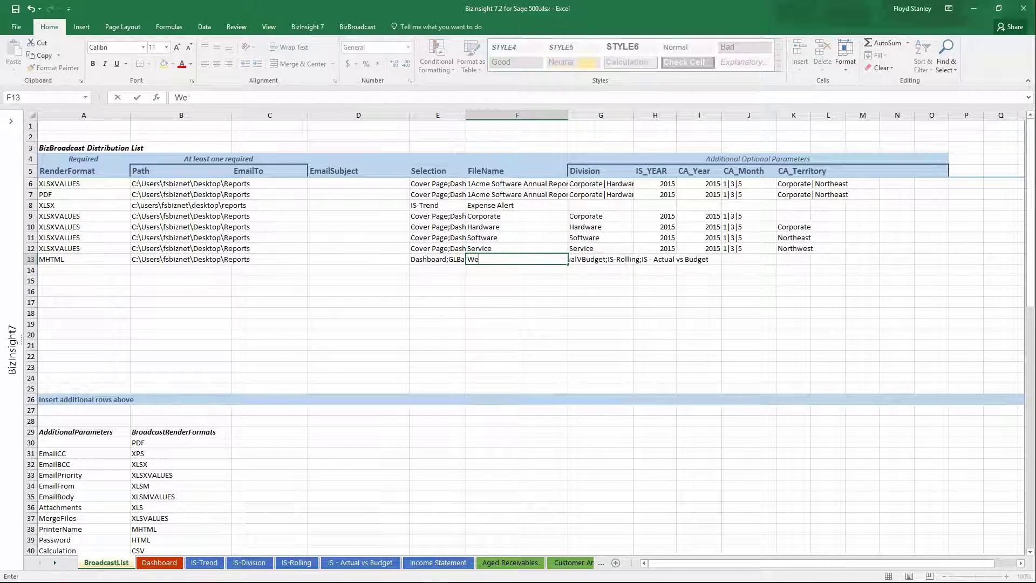
pyautogui.write('b Reports')
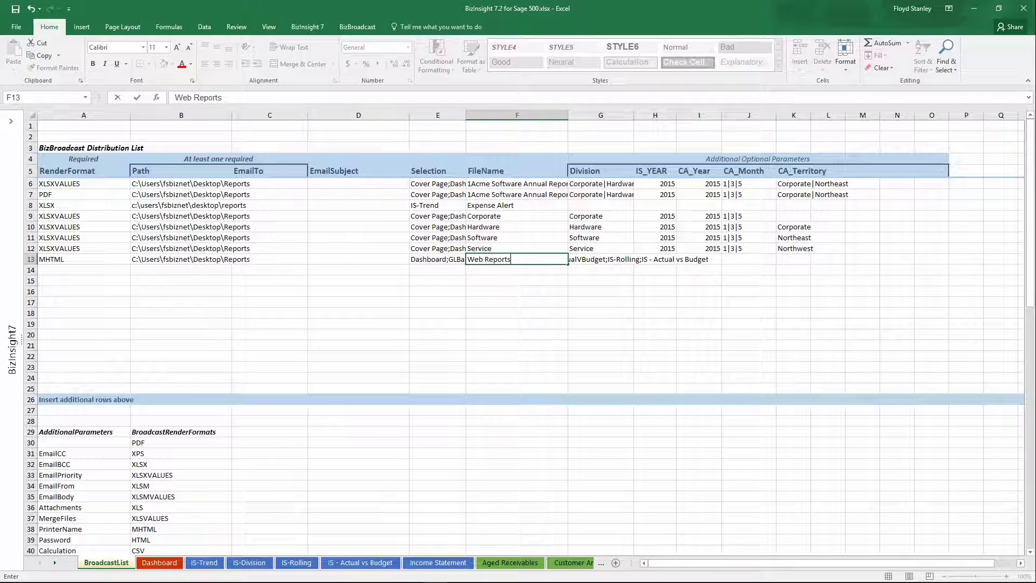
pyautogui.click(551, 278)
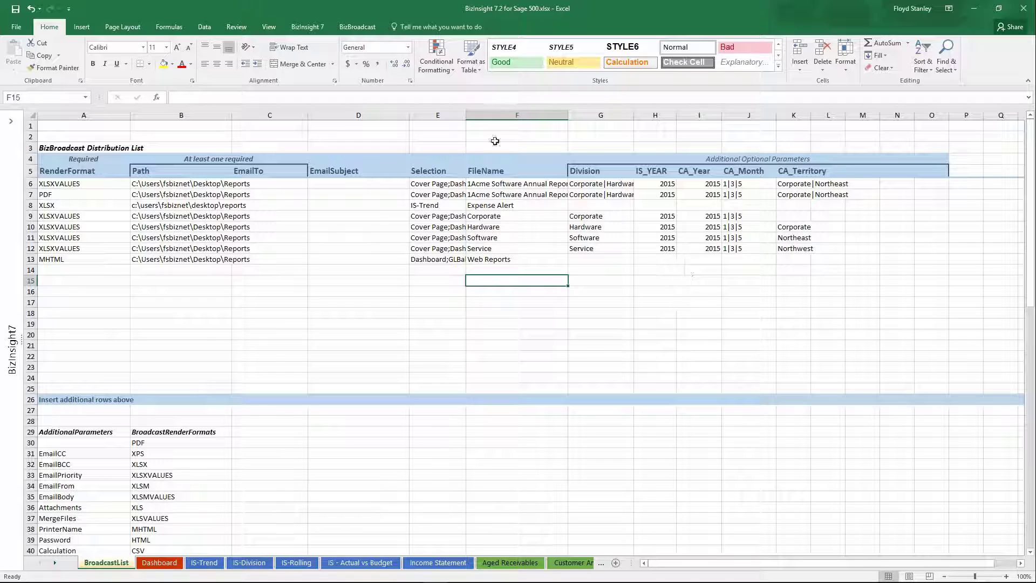
# Review the BizBroadcast schedule settings, including the frequency and polling interval, and close them without saving.
pyautogui.click(358, 27)
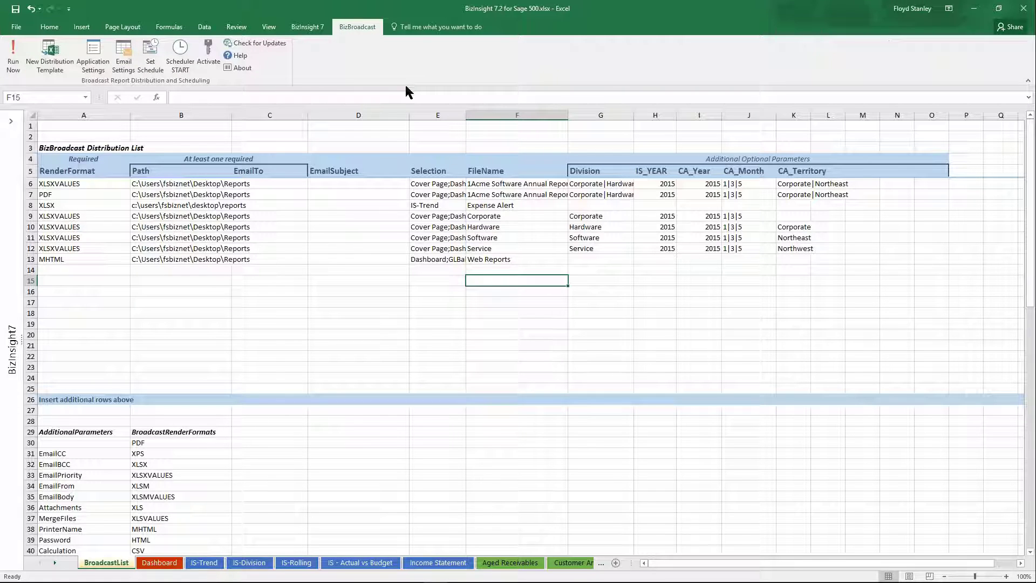
pyautogui.click(150, 64)
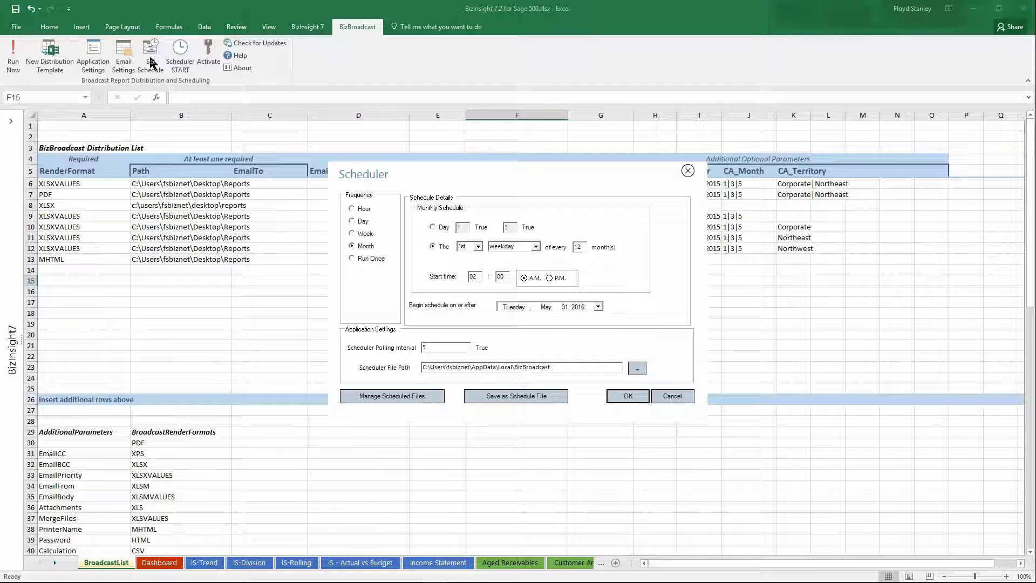
pyautogui.doubleClick(423, 348)
pyautogui.click(672, 395)
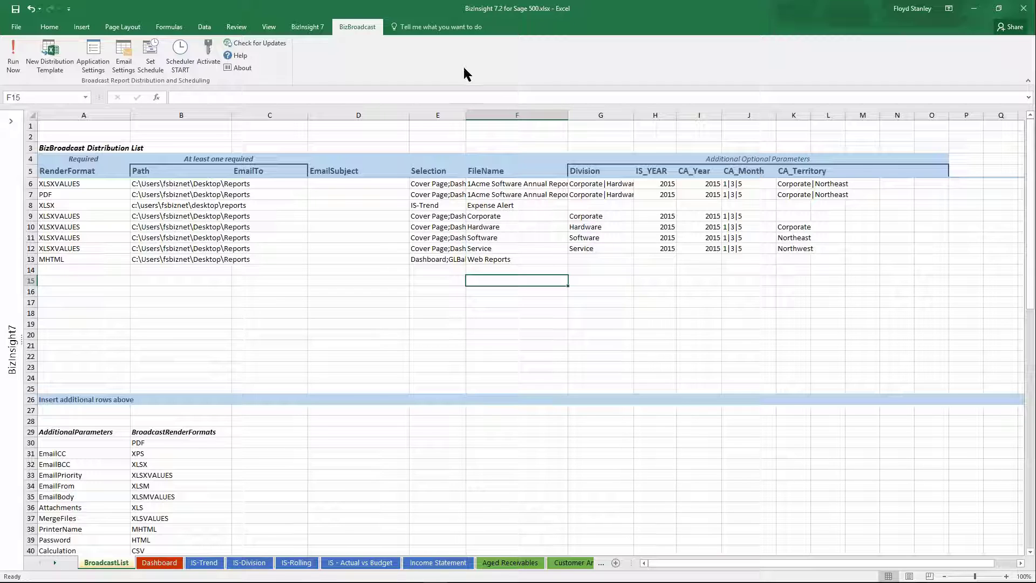
# Run the broadcast of the distribution list immediately and take the virtual machine out of full screen.
pyautogui.click(259, 272)
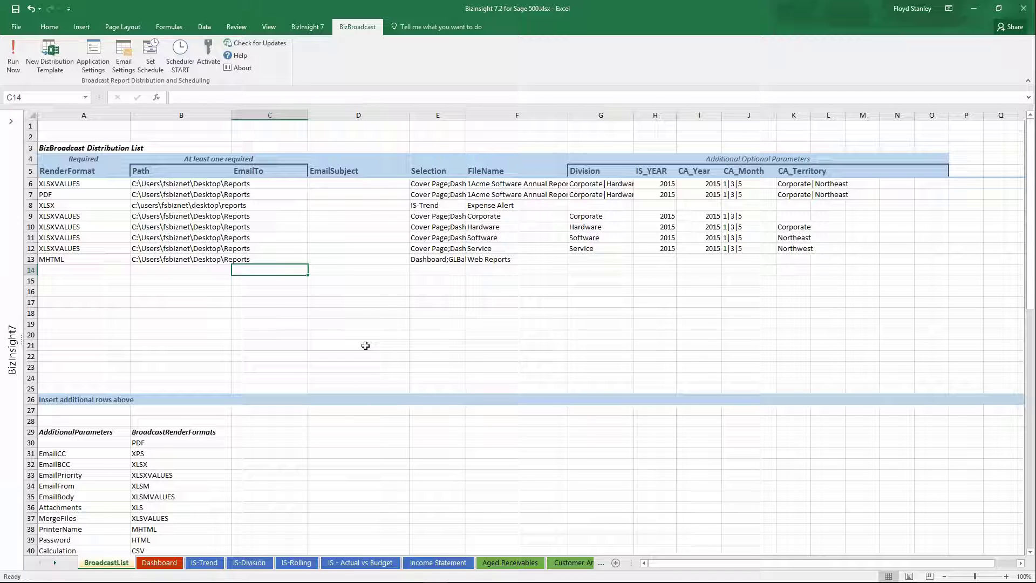
pyautogui.click(14, 54)
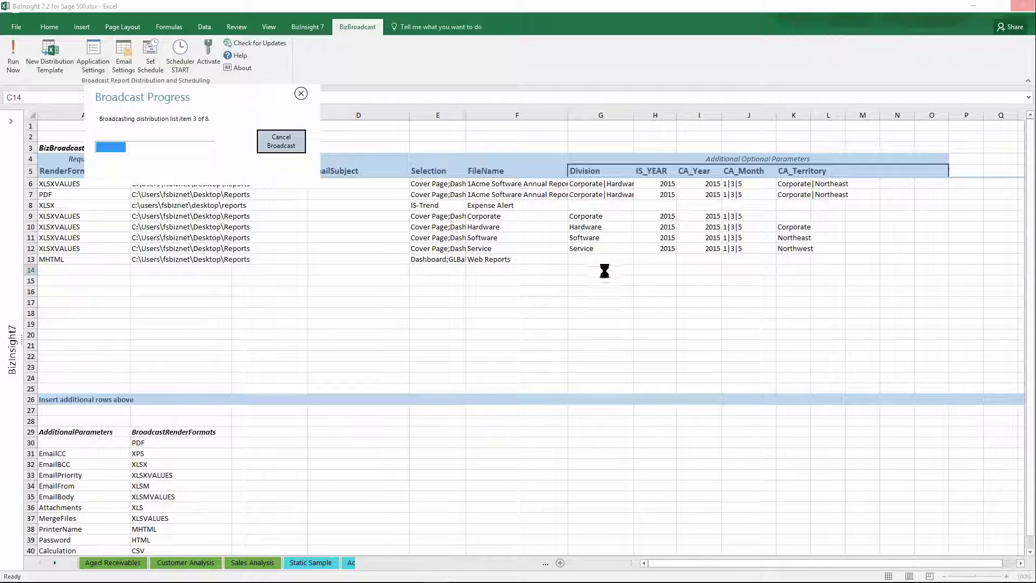
pyautogui.moveTo(494, 4)
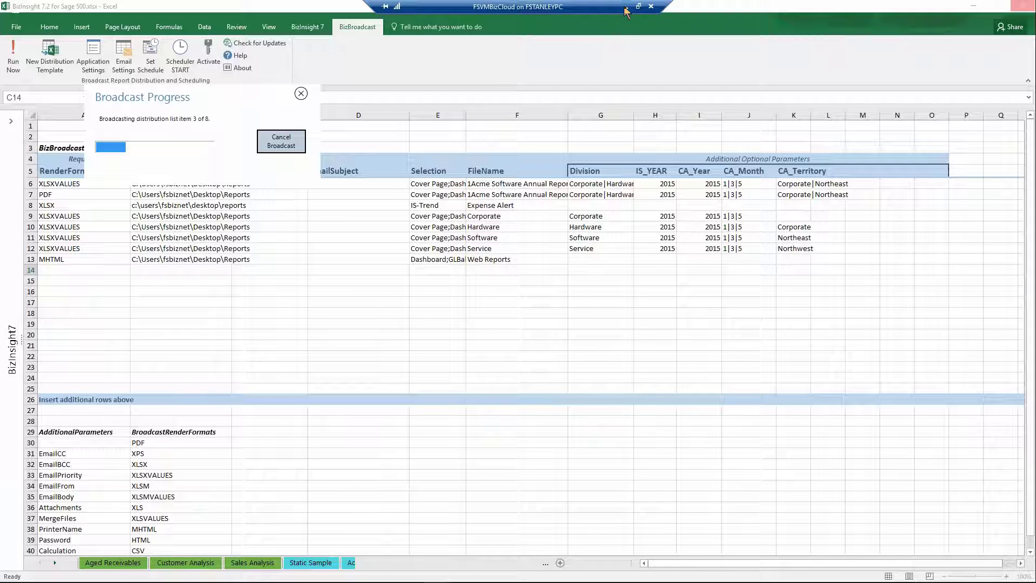
pyautogui.click(639, 7)
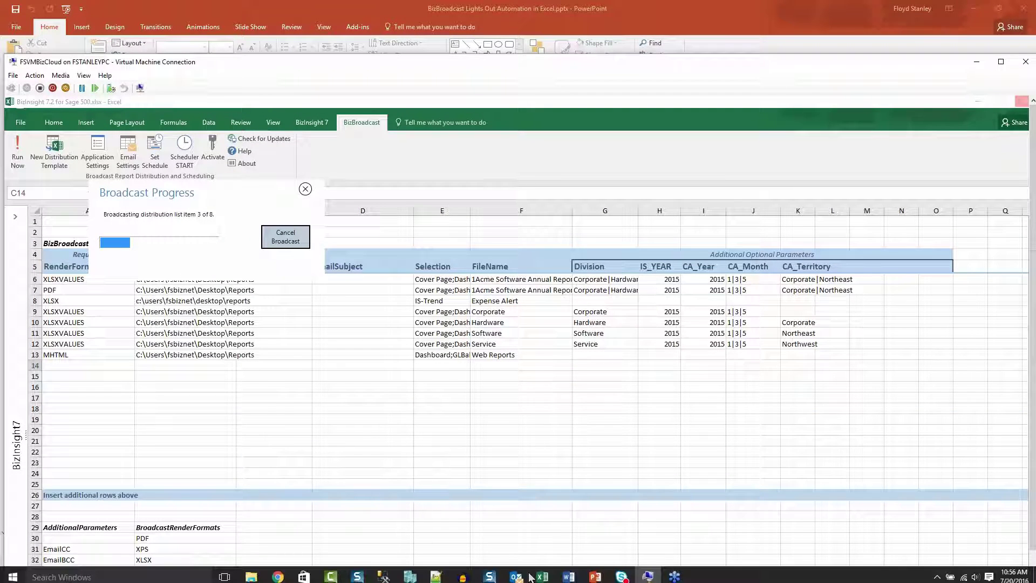
# Switch to the browser's Gmail inbox, open the BizBroadcast webinar email and follow its Dashboard June.HTML link.
pyautogui.moveTo(517, 576)
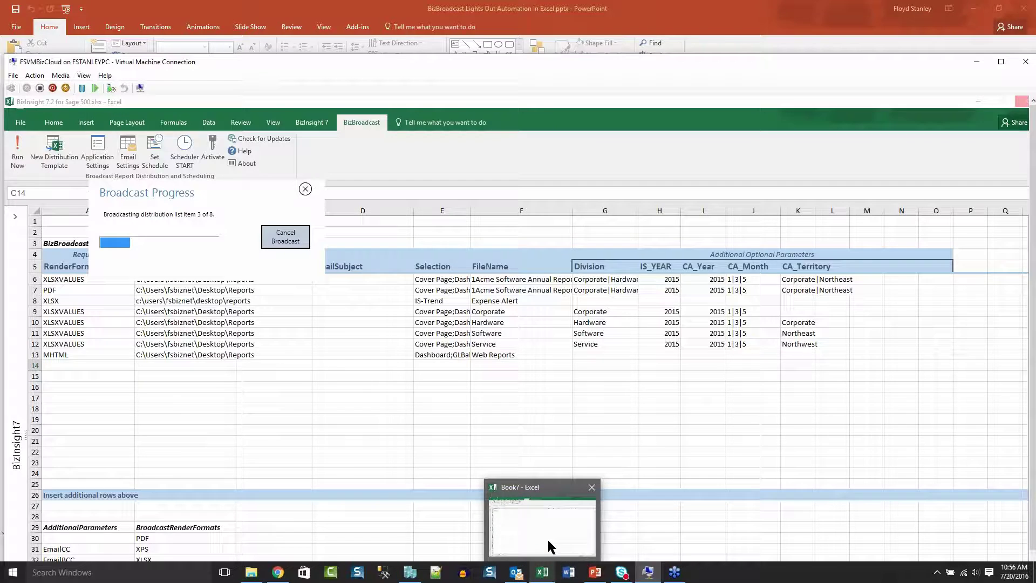
pyautogui.click(550, 546)
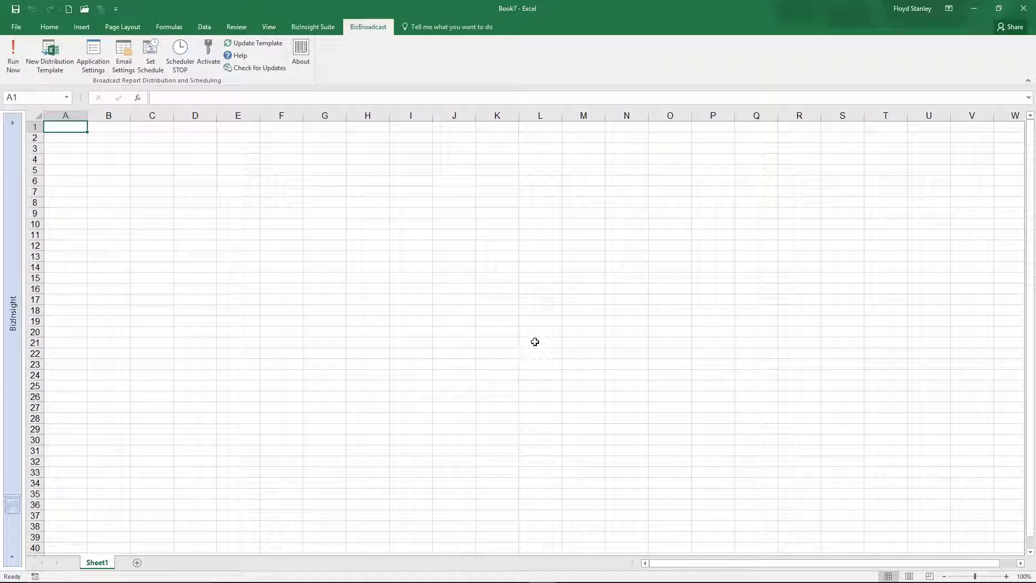
pyautogui.moveTo(330, 581)
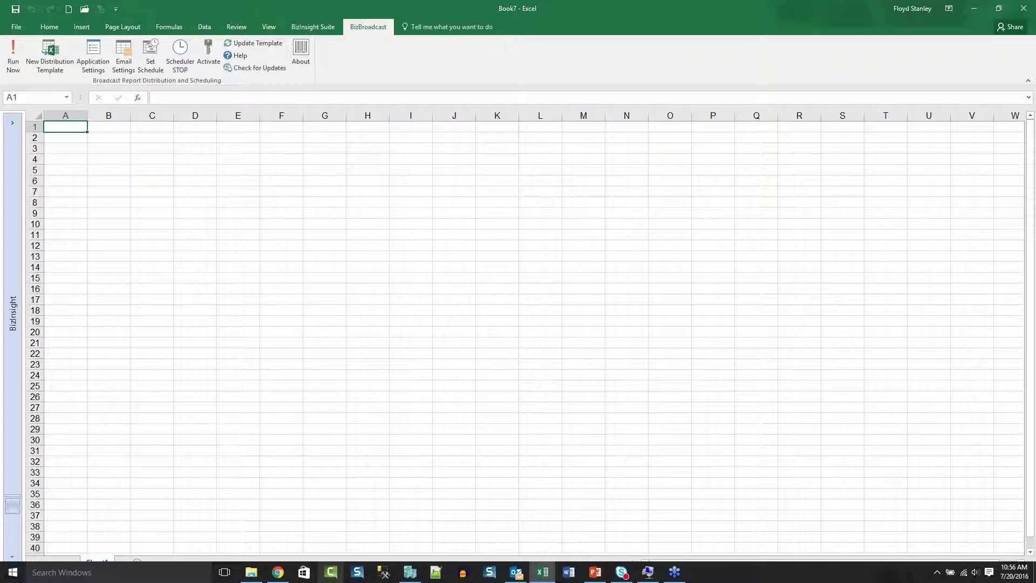
pyautogui.click(277, 572)
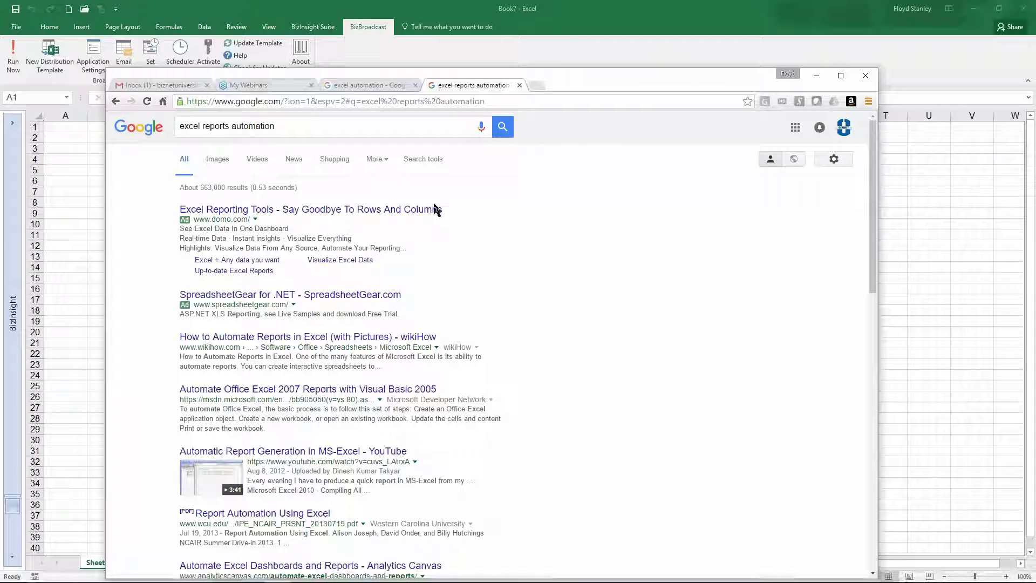
pyautogui.click(162, 86)
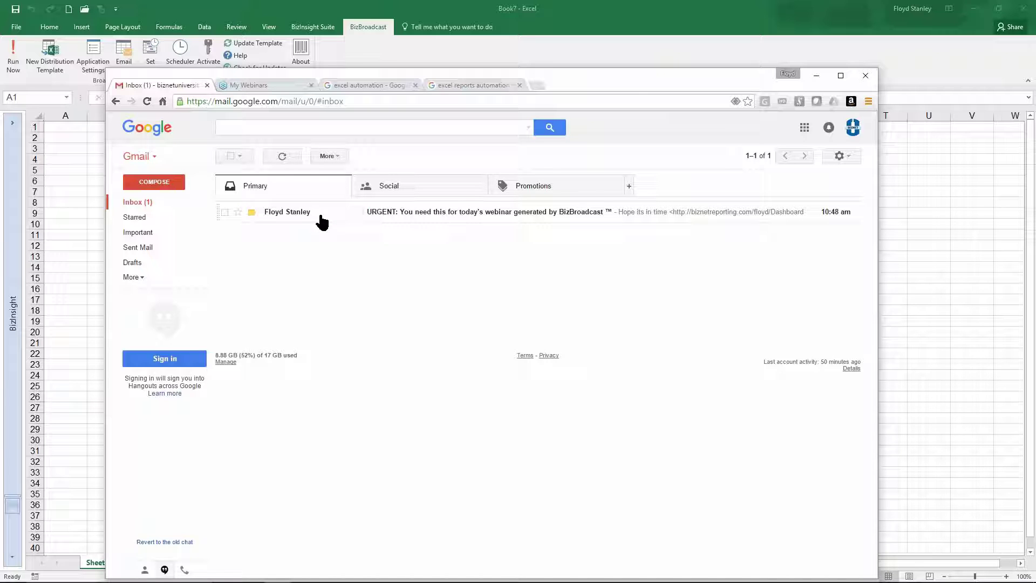
pyautogui.click(417, 214)
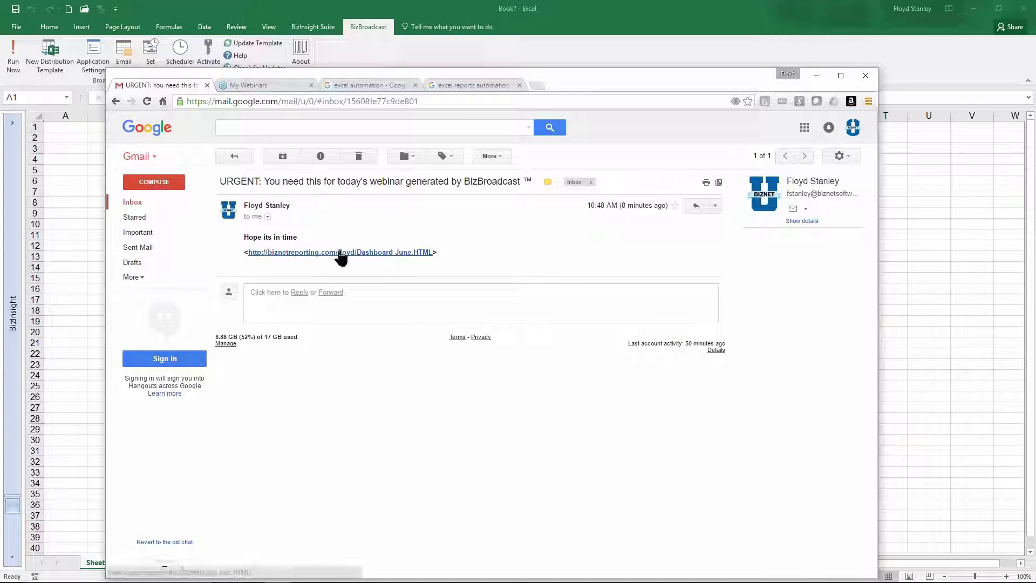
pyautogui.click(337, 258)
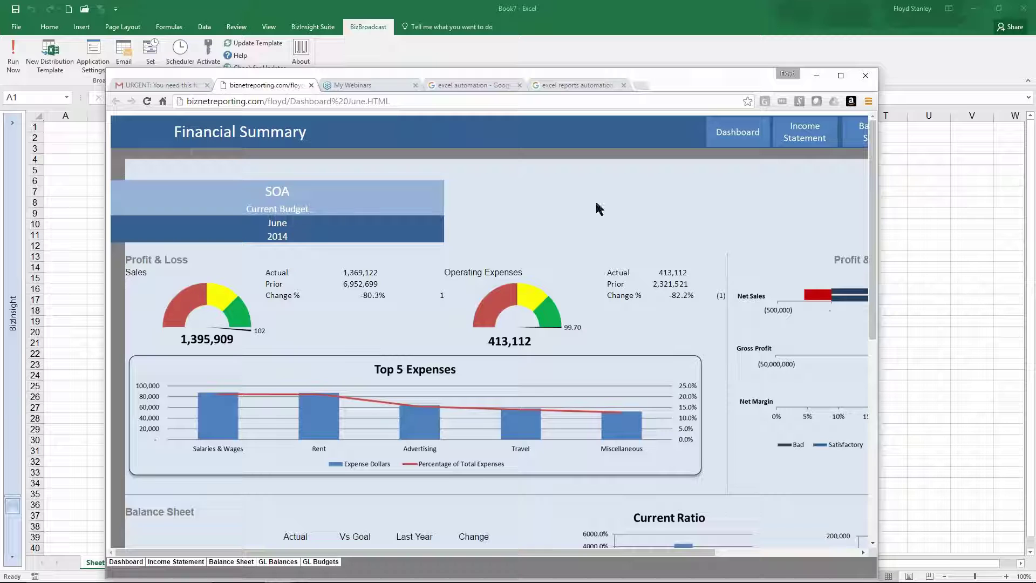
# Examine the published report's web address and its Income Statement, Balance Sheet, GL Balances, GL Budgets and Dashboard pages in a maximized window.
pyautogui.click(840, 80)
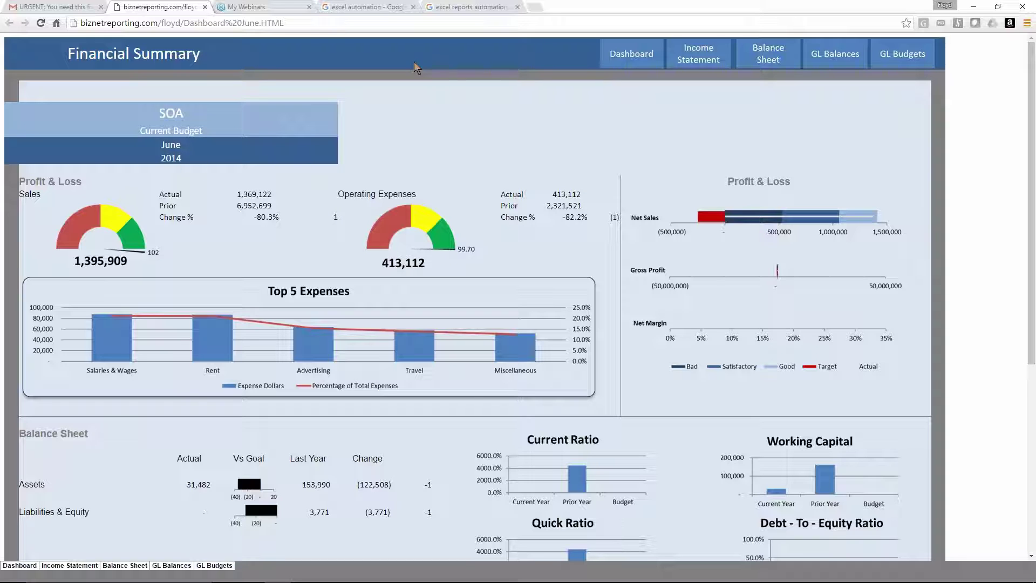
pyautogui.moveTo(286, 23); pyautogui.dragTo(58, 23)
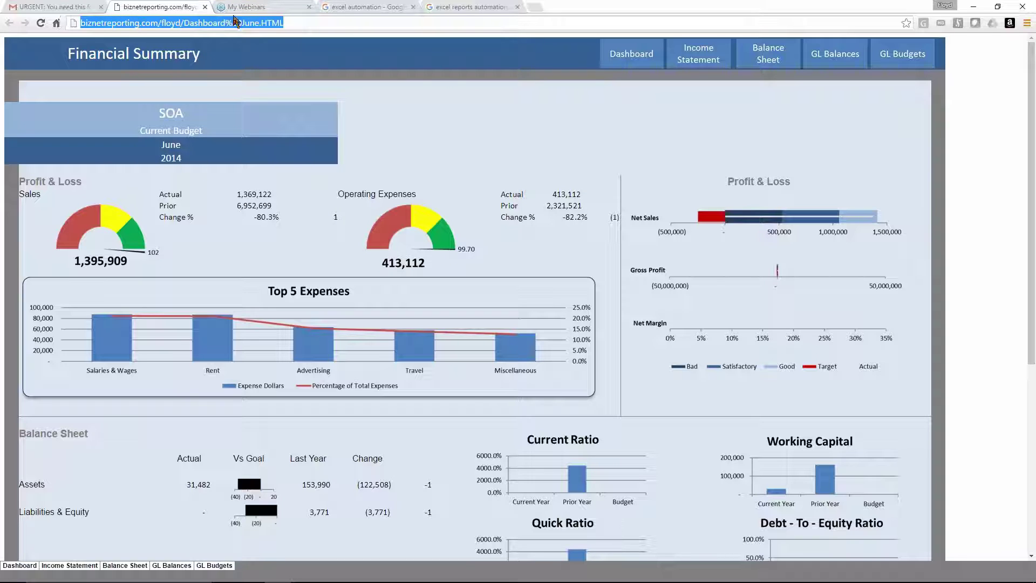
pyautogui.click(699, 53)
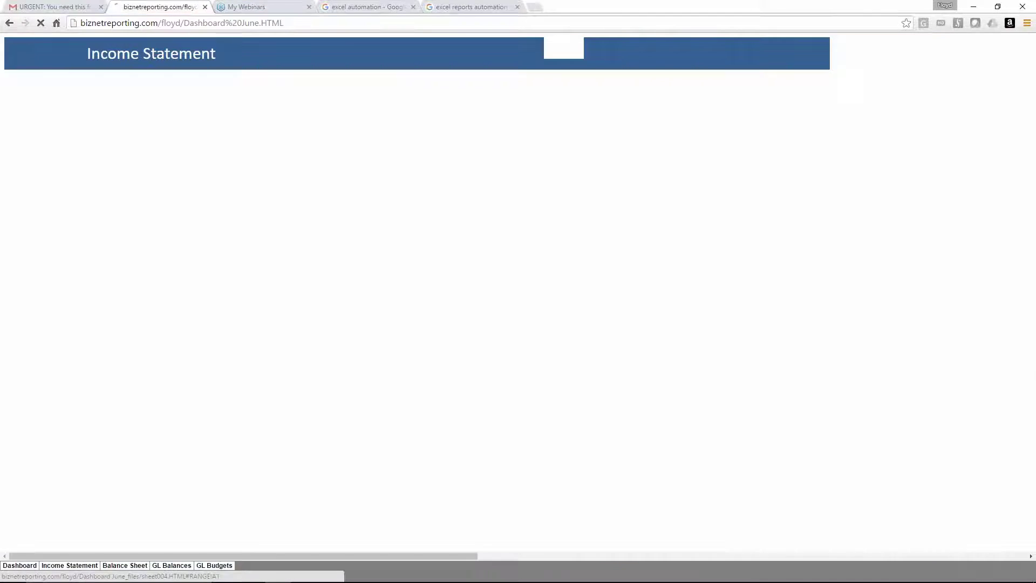
pyautogui.click(695, 57)
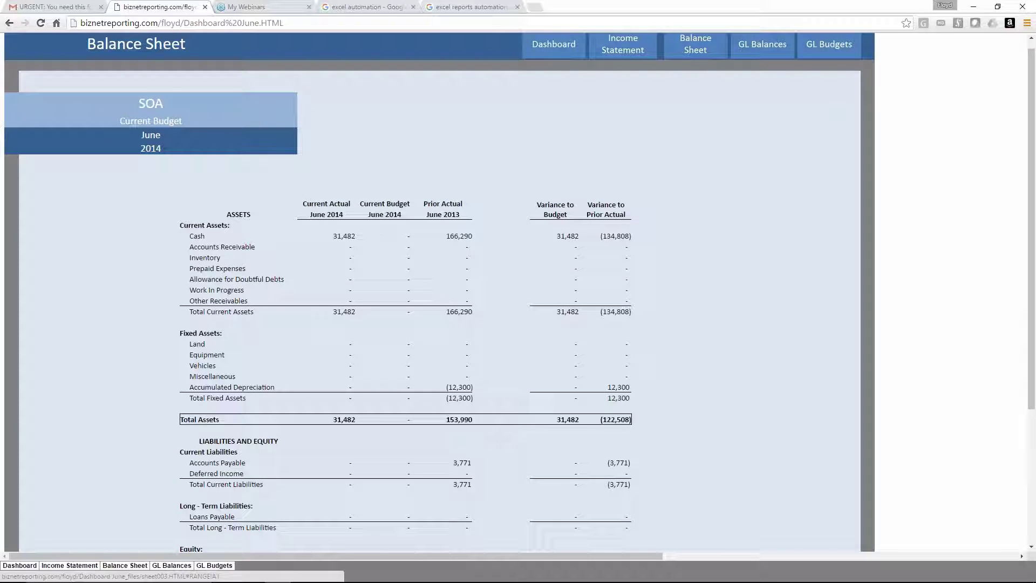
pyautogui.click(769, 53)
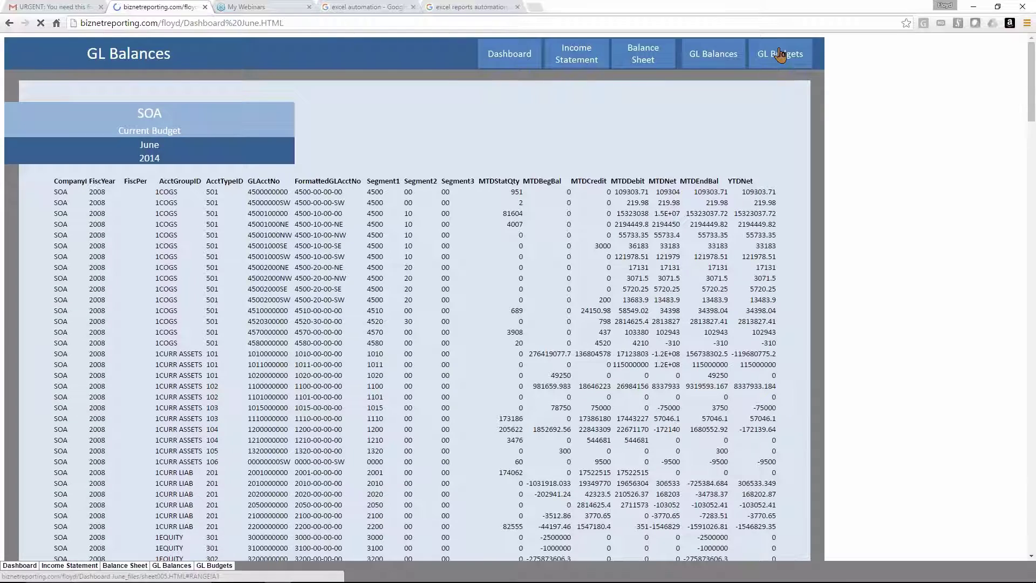
pyautogui.click(779, 54)
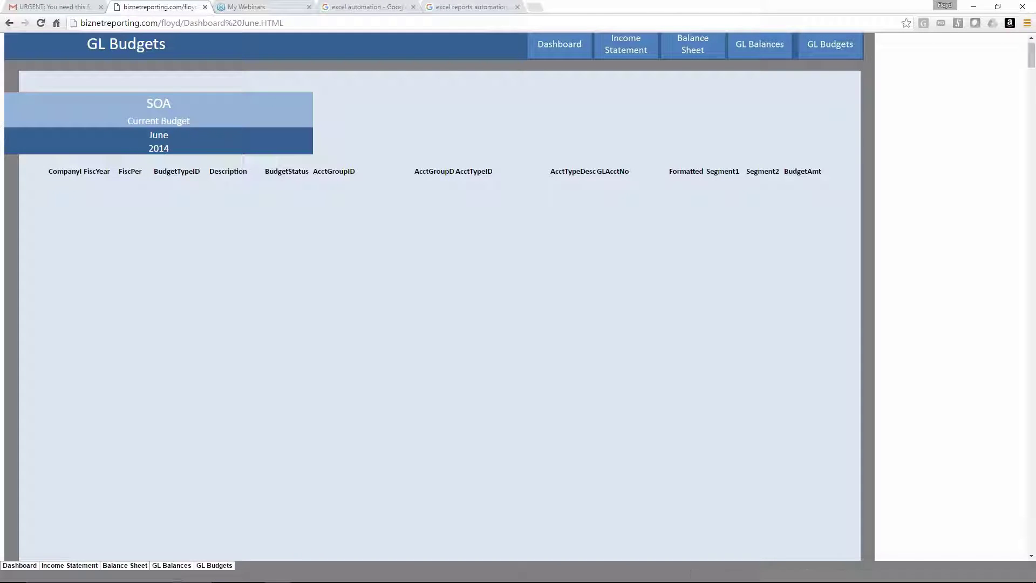
pyautogui.click(21, 567)
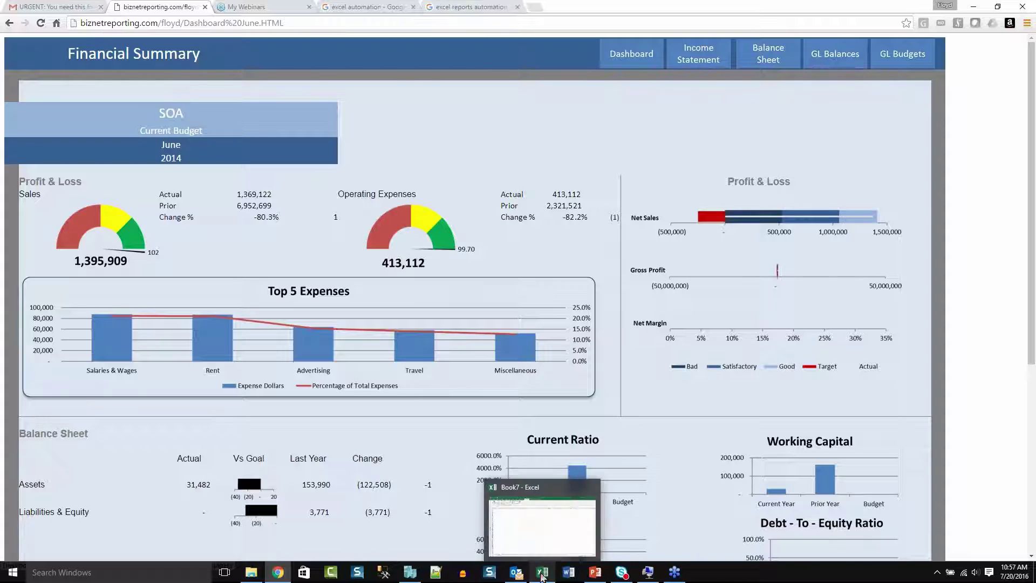
# Switch to the local Excel and open the recent workbook HTML Publishing With BizBroadcast.xlsx.
pyautogui.click(543, 577)
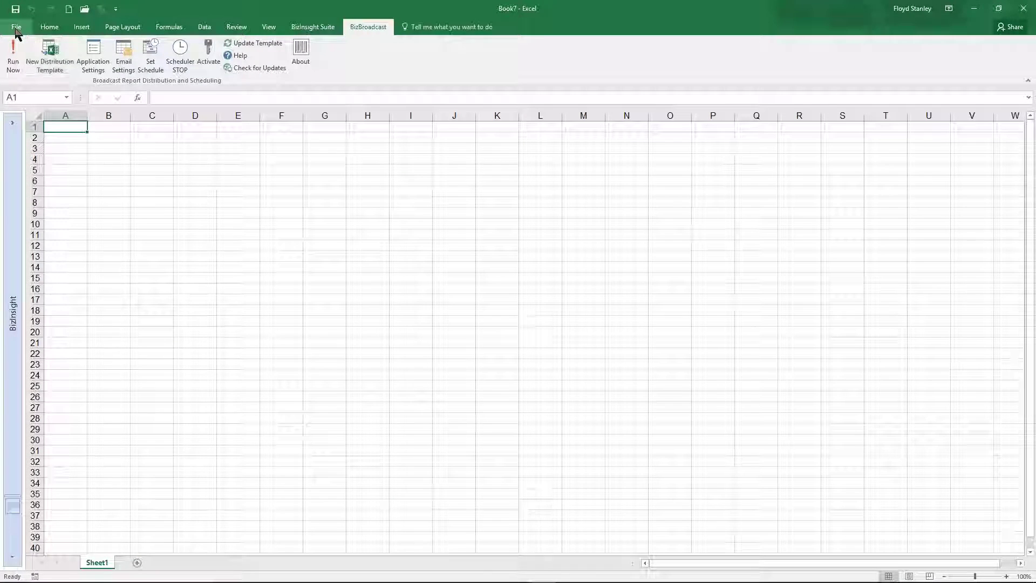
pyautogui.click(17, 31)
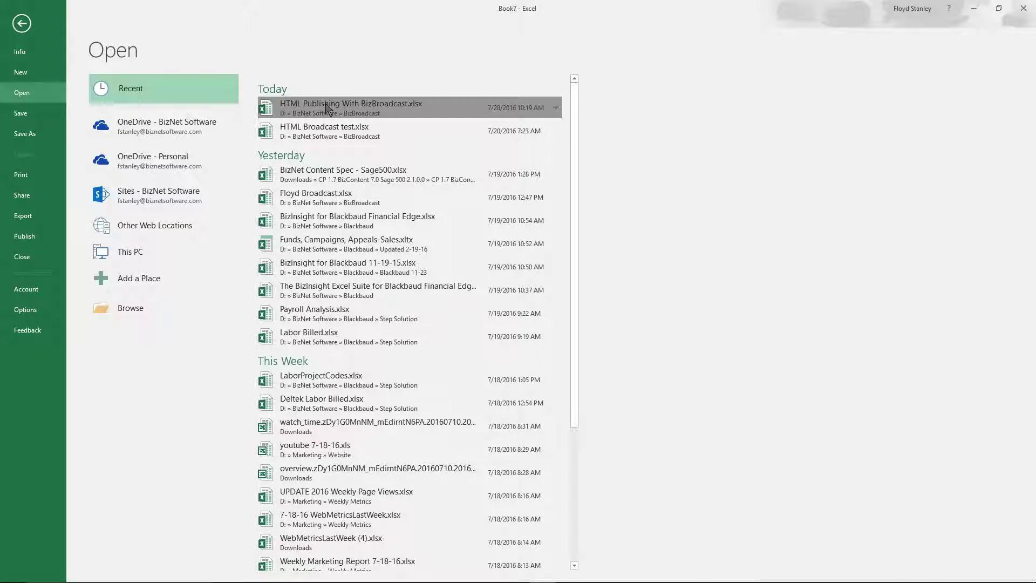
pyautogui.click(328, 109)
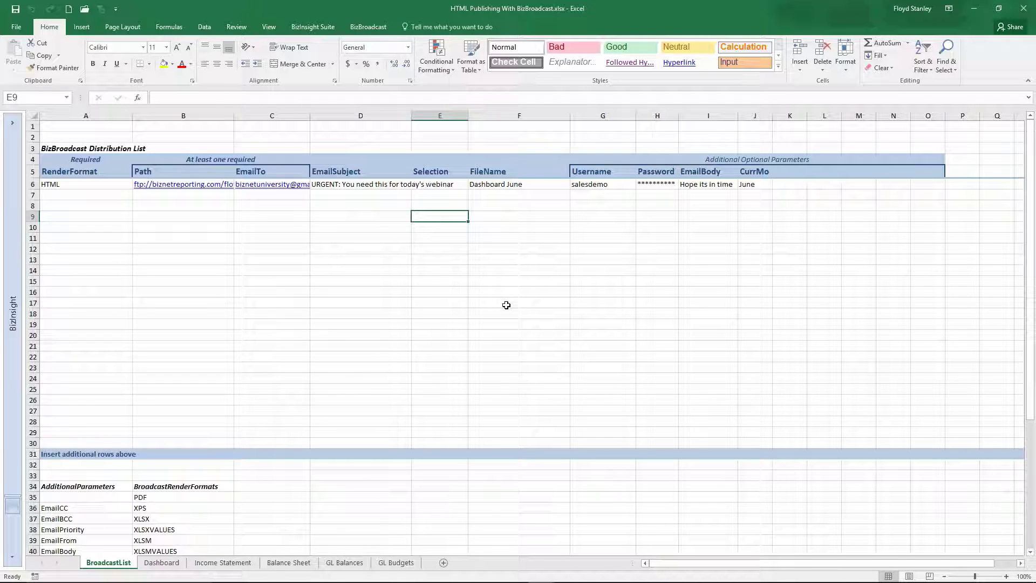
# Inspect the EmailSubject, EmailBody and CurrMo entries in row 6 of the HTML distribution list.
pyautogui.click(329, 185)
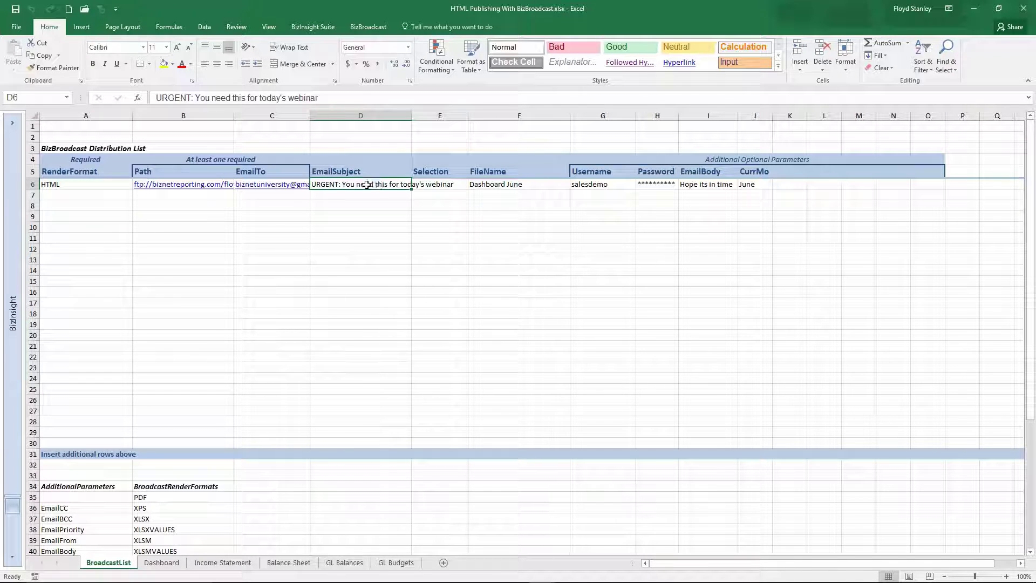
pyautogui.click(708, 186)
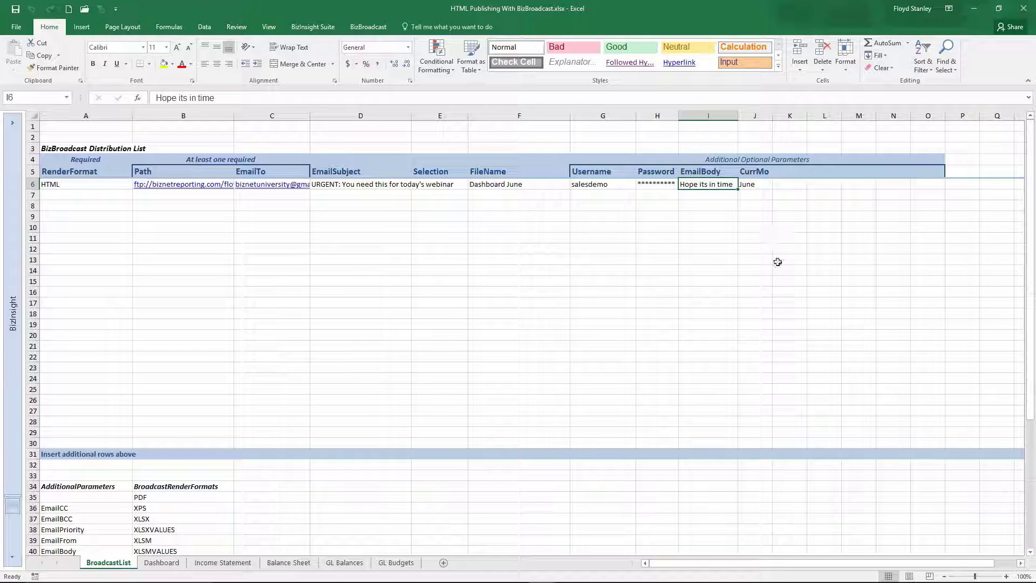
pyautogui.click(752, 186)
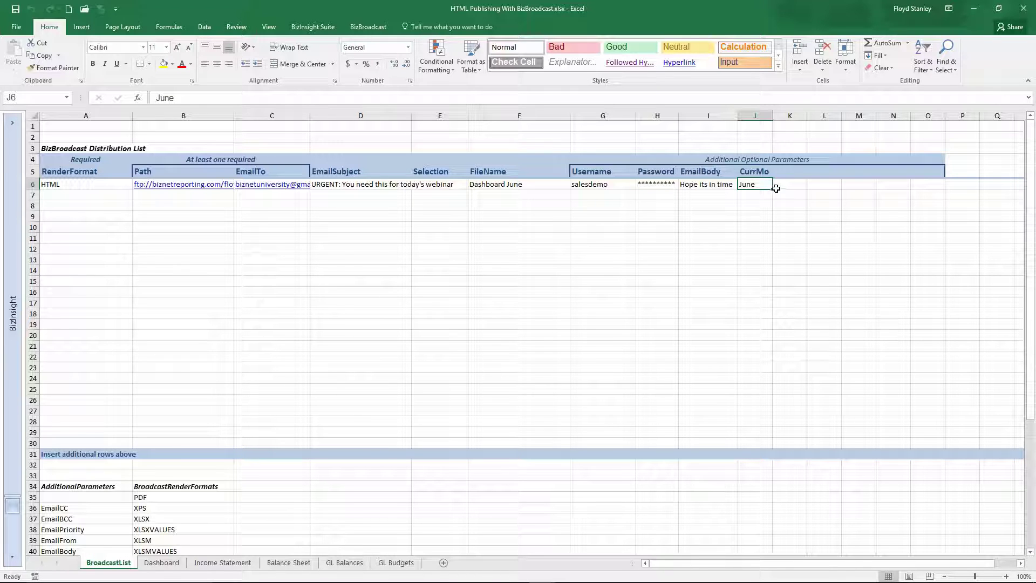
# Compare the workbook's Dashboard sheet with the June report published in the browser, viewing its Income Statement, Balance Sheet and Dashboard pages.
pyautogui.click(161, 564)
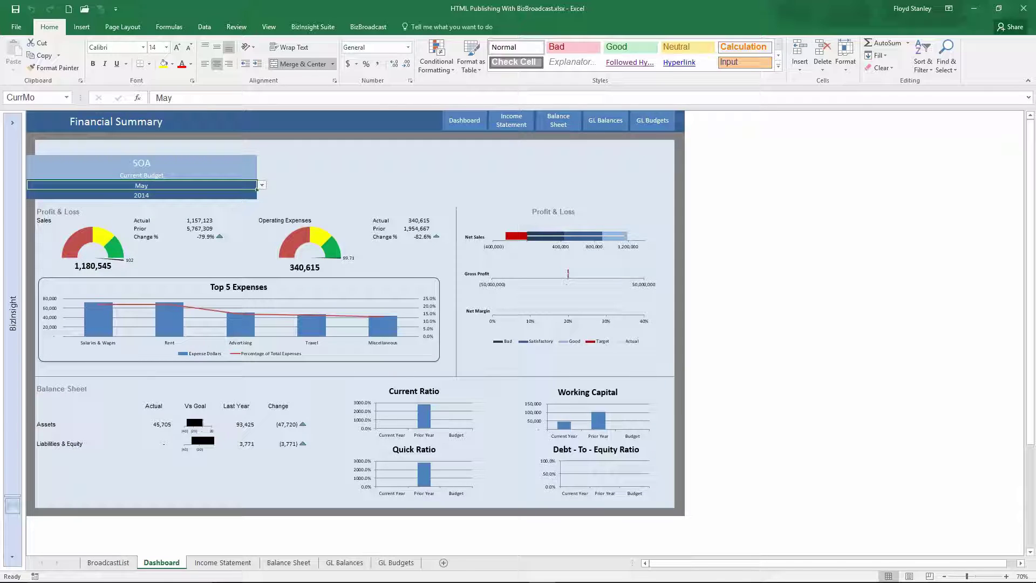
pyautogui.moveTo(283, 580)
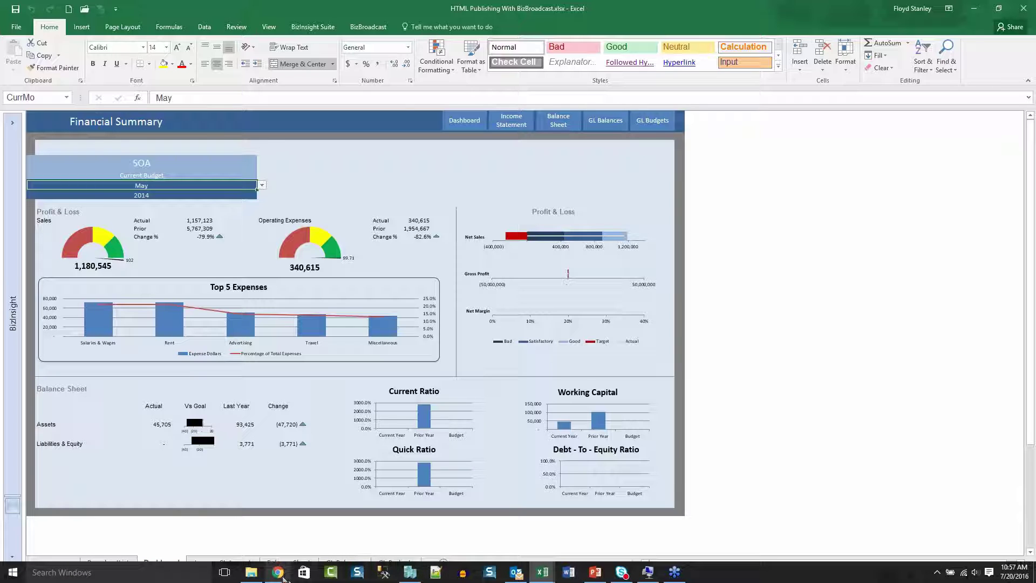
pyautogui.click(306, 521)
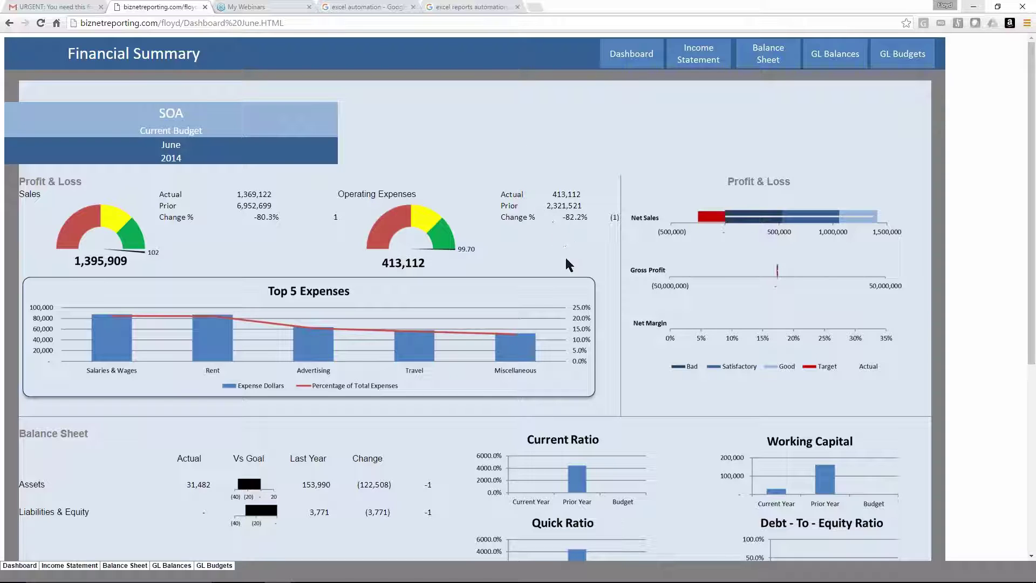
pyautogui.click(699, 56)
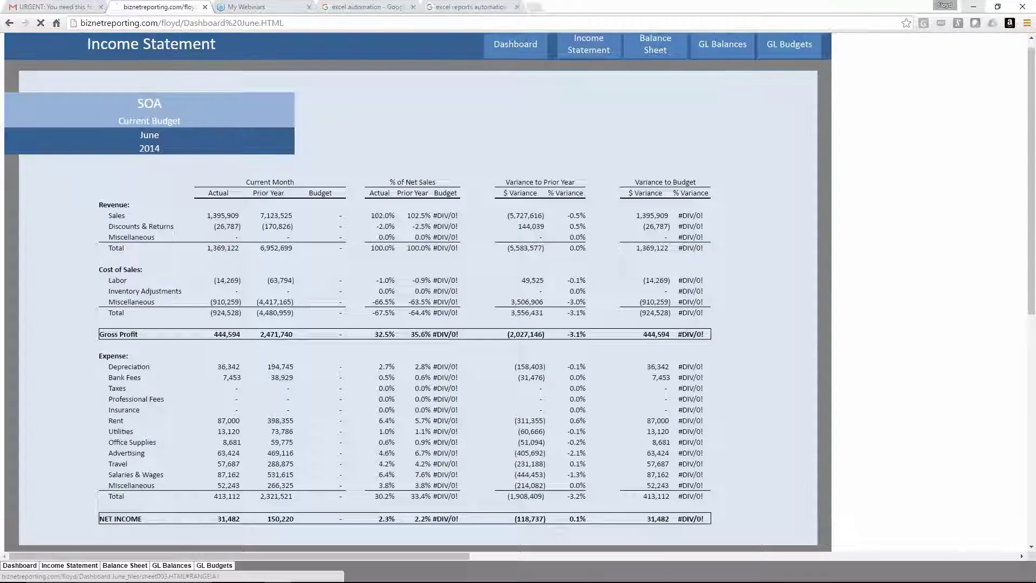
pyautogui.click(654, 50)
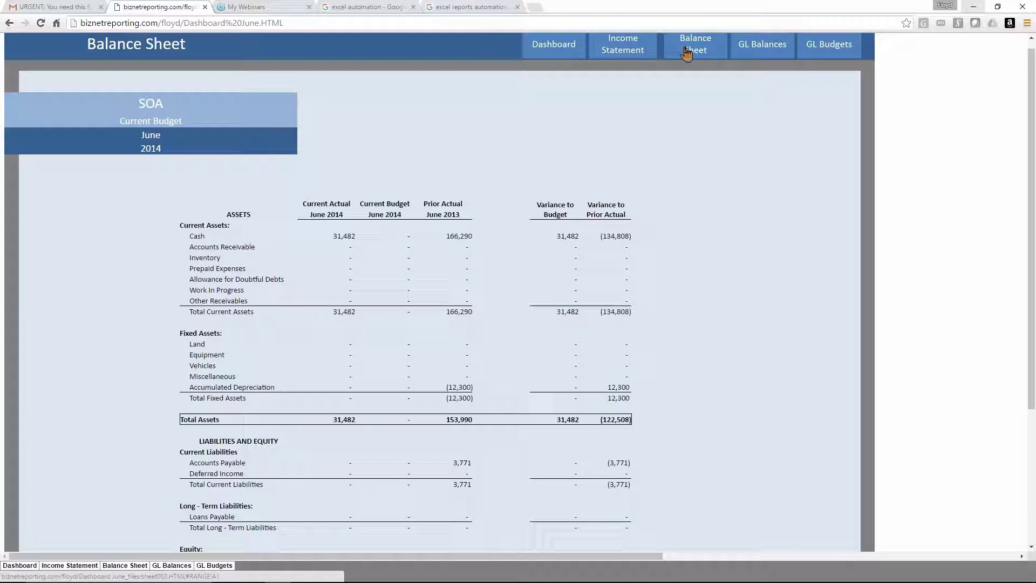
pyautogui.click(546, 44)
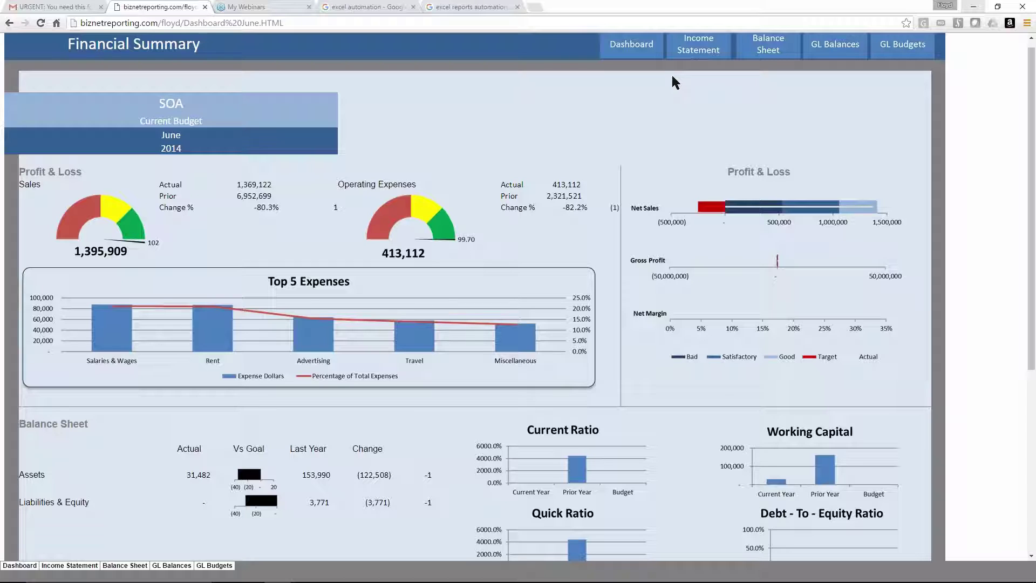
# Return to Excel and close HTML Publishing With BizBroadcast.xlsx without saving the changes.
pyautogui.click(974, 7)
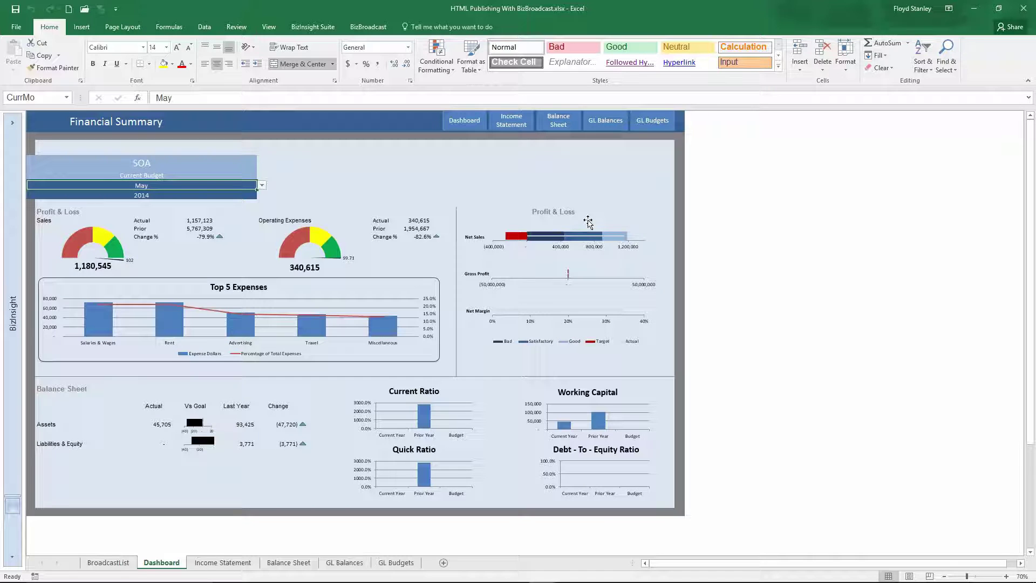
pyautogui.click(1024, 8)
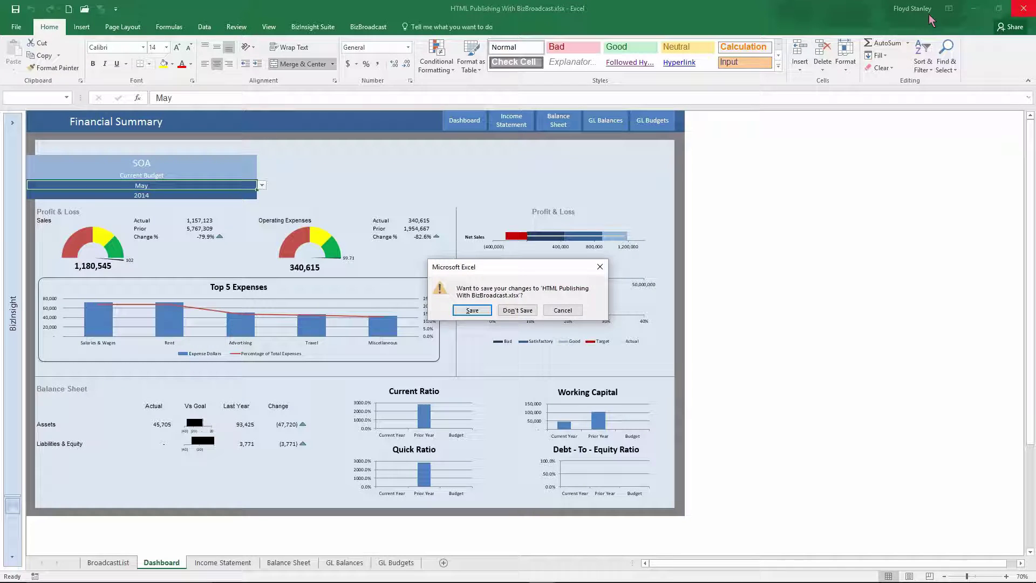
pyautogui.click(517, 310)
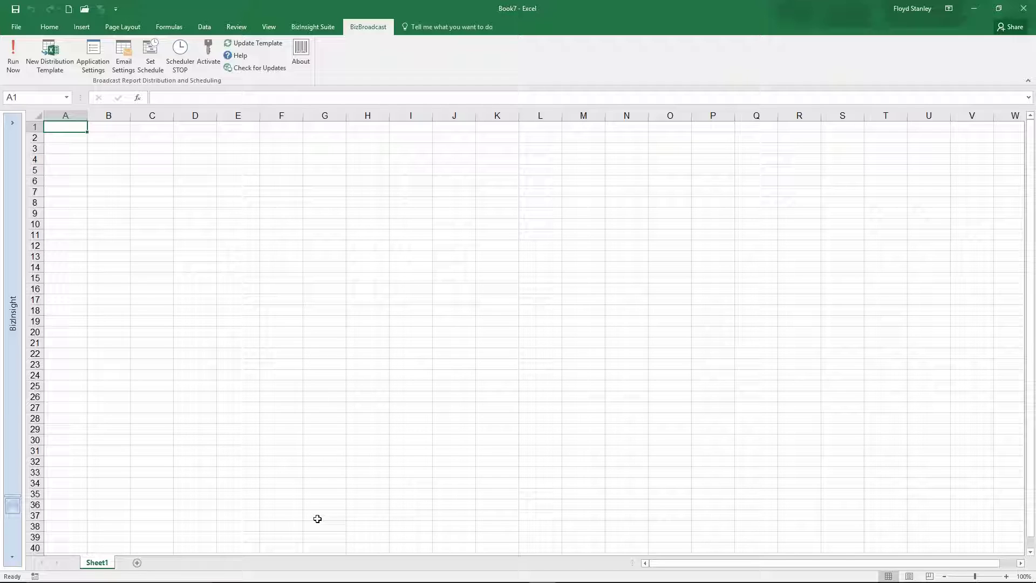
# Switch to File Explorer and examine the PDF and Excel report files in the Desktop Reports folder.
pyautogui.moveTo(318, 581)
pyautogui.moveTo(252, 572)
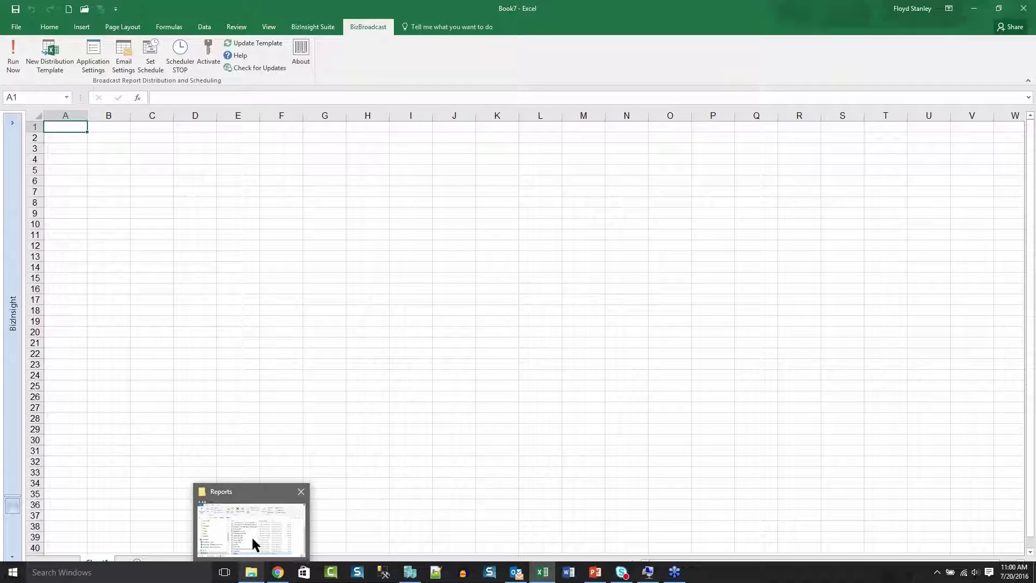
pyautogui.click(253, 533)
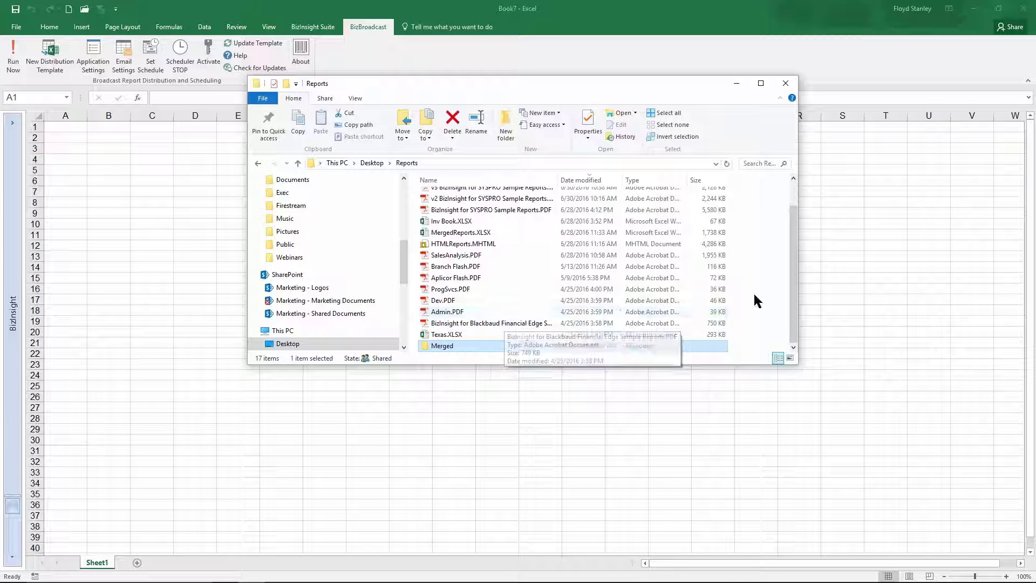
pyautogui.moveTo(798, 300); pyautogui.dragTo(796, 254)
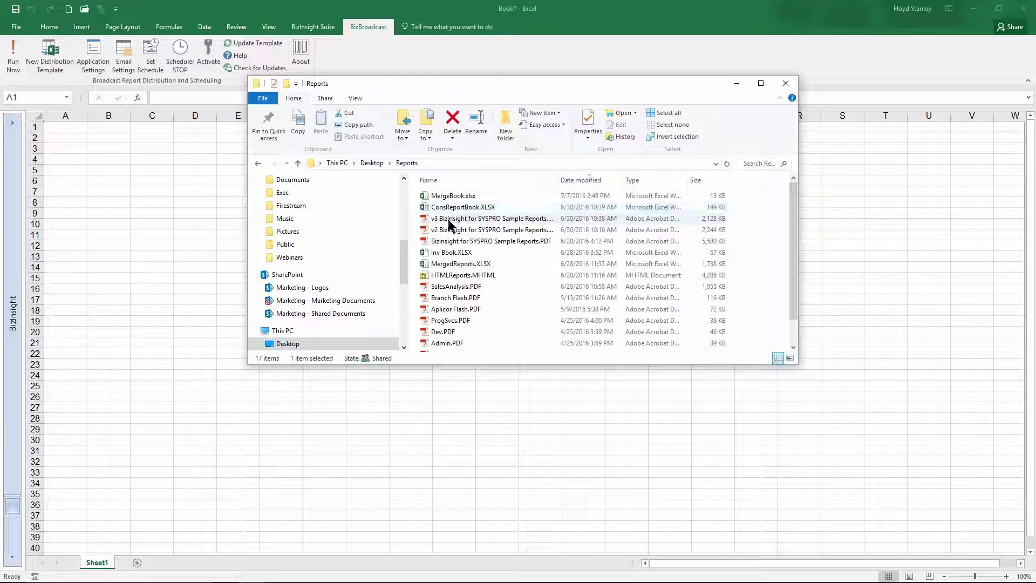
pyautogui.click(467, 221)
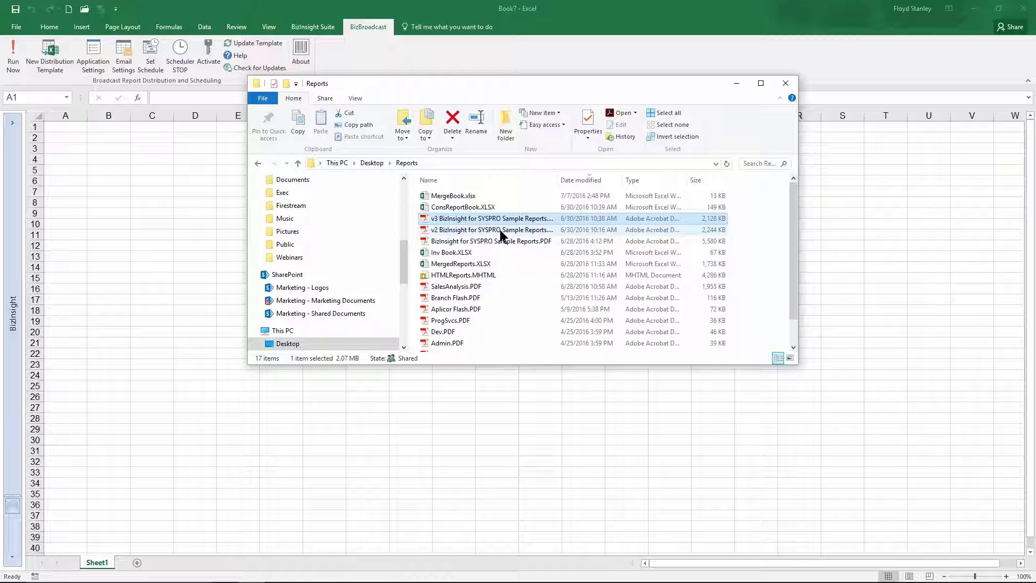
pyautogui.click(449, 253)
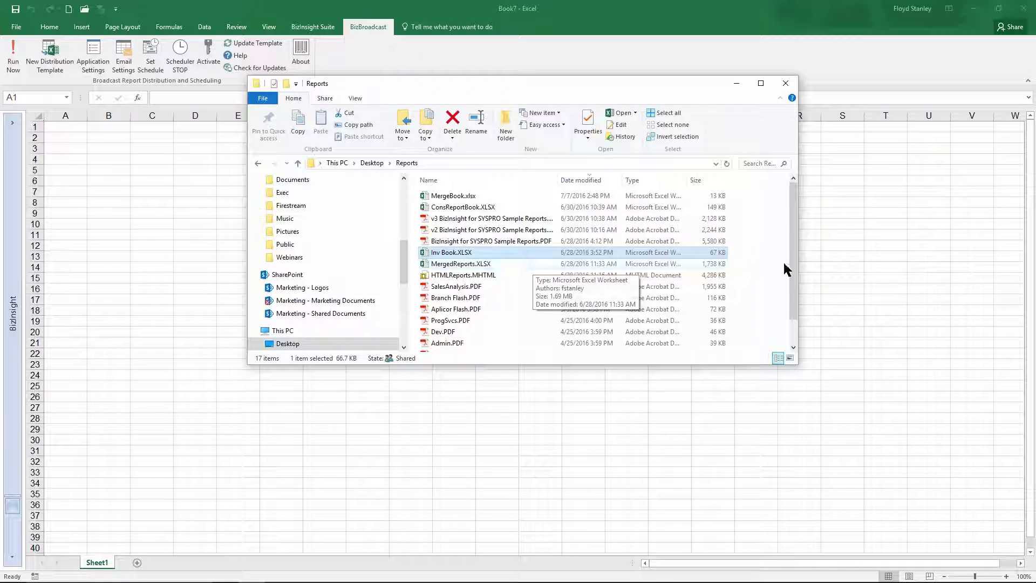
pyautogui.scroll(-1, 598, 265)
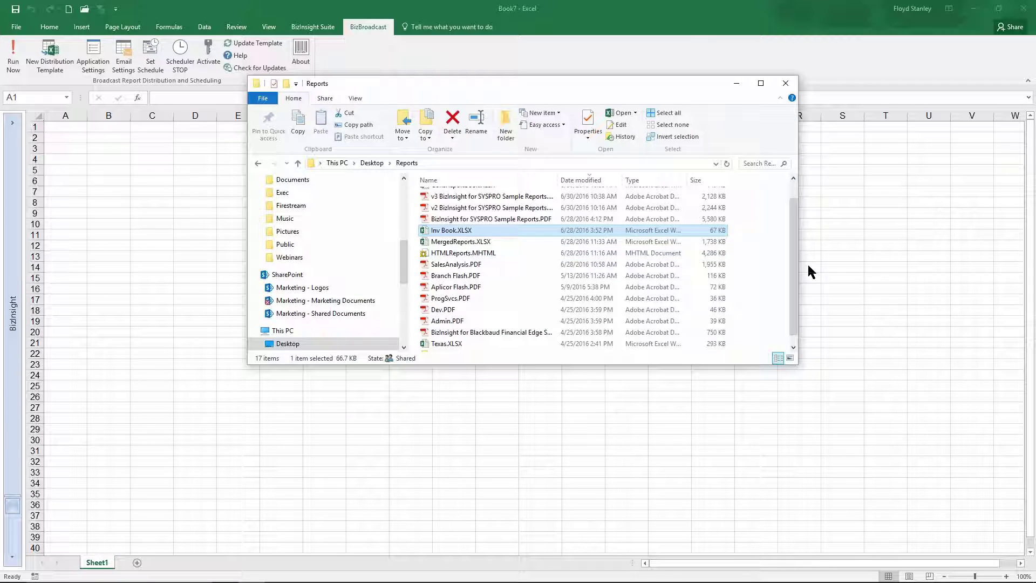
pyautogui.moveTo(797, 281); pyautogui.dragTo(811, 234)
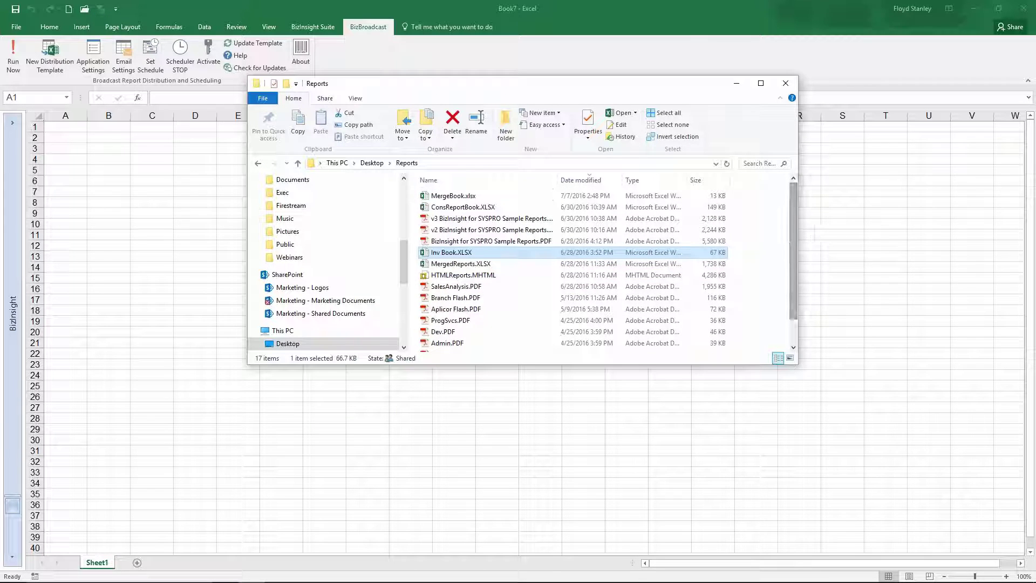
pyautogui.click(737, 85)
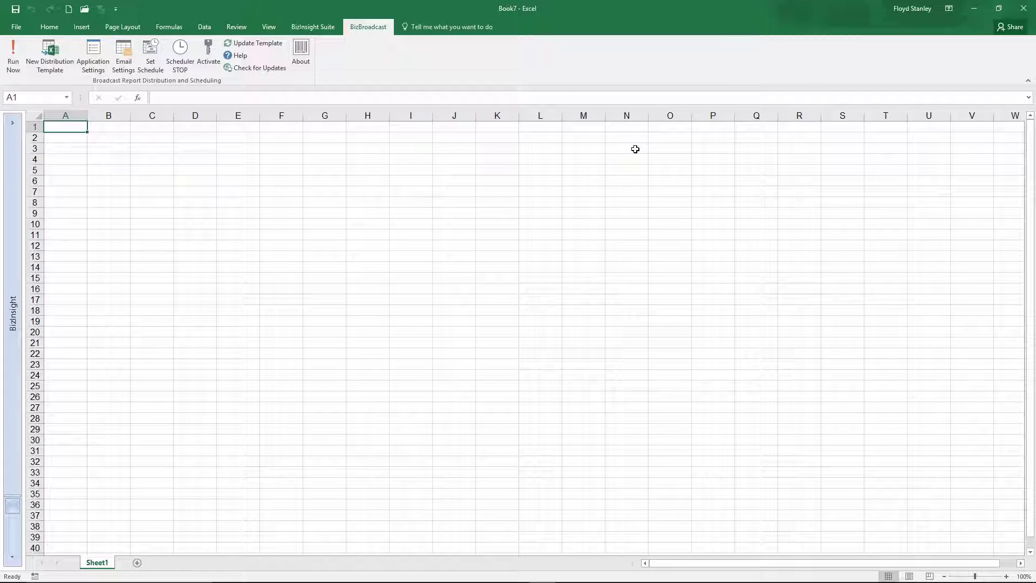
# Add a new BizBroadcast distribution template to the blank workbook and set the RenderFormat in row 6 to XLSXVALUES.
pyautogui.click(48, 59)
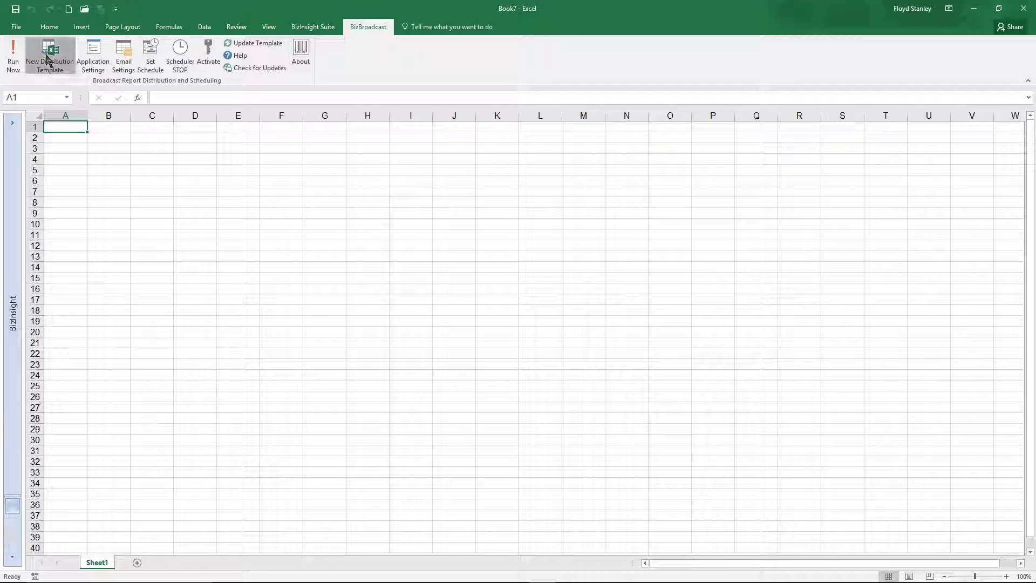
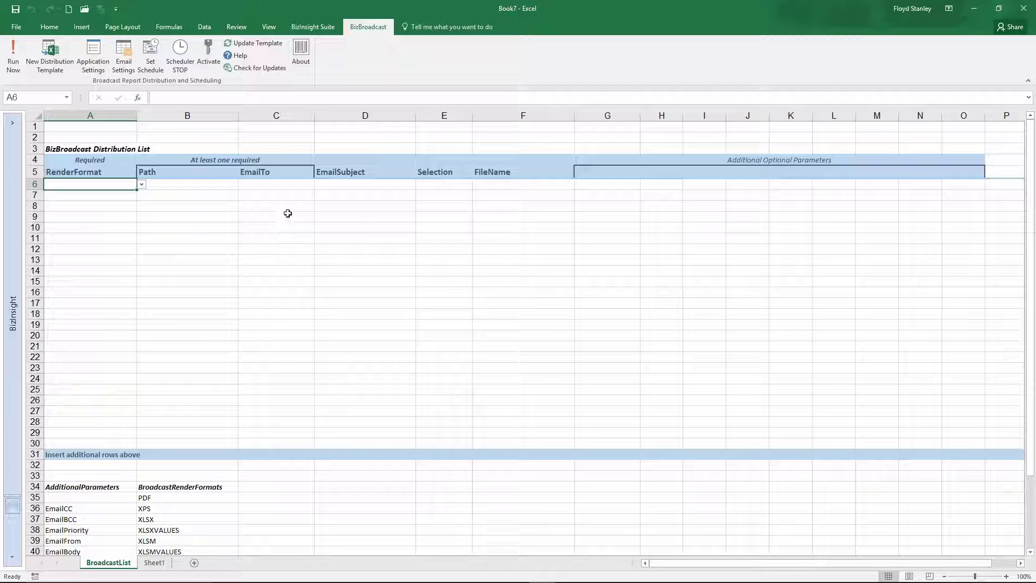
pyautogui.click(142, 185)
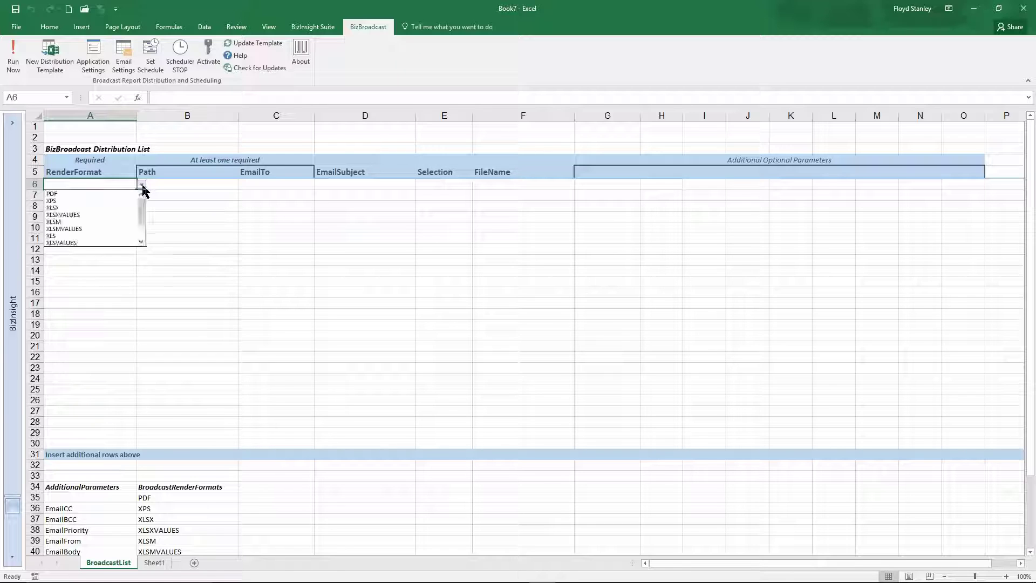
pyautogui.click(74, 215)
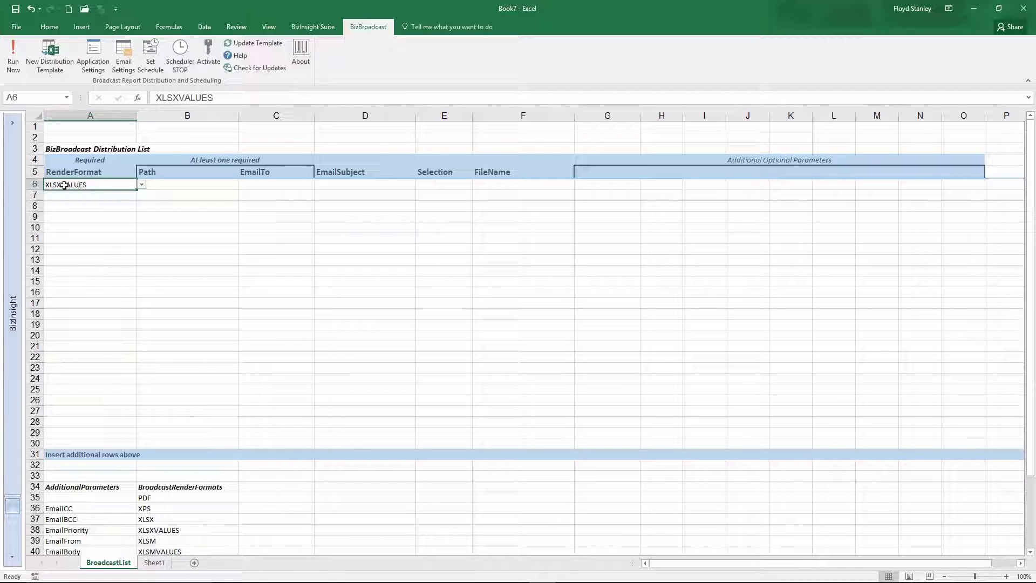
# Set the Path in row 6 to the Merged folder inside the Desktop Reports folder.
pyautogui.click(197, 187)
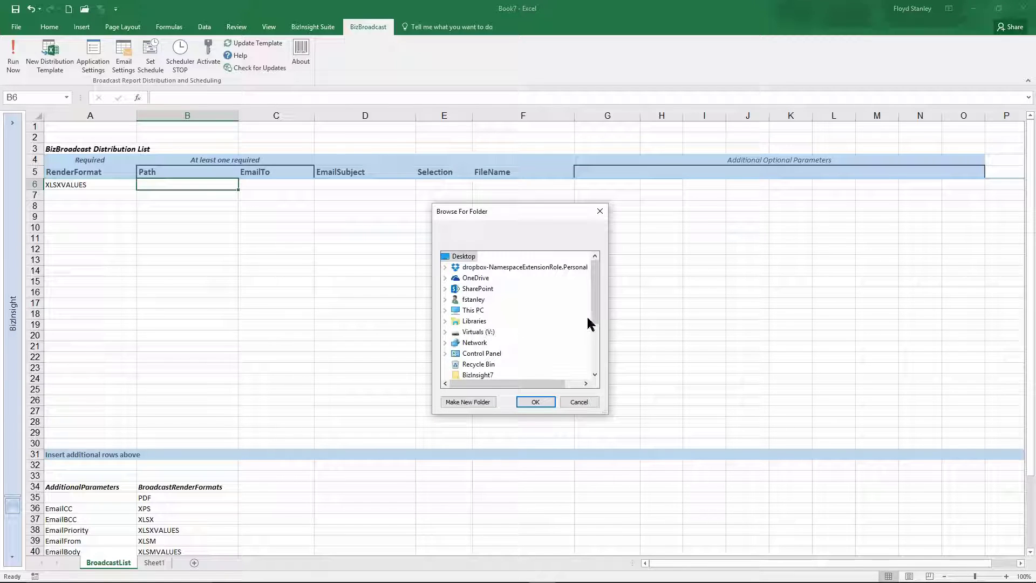
pyautogui.moveTo(594, 290); pyautogui.dragTo(594, 347)
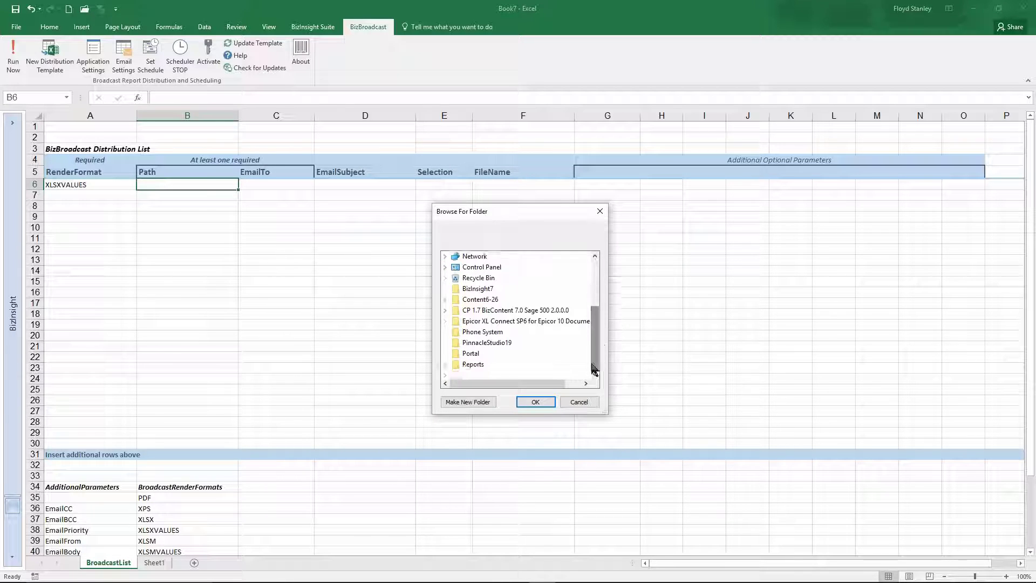
pyautogui.doubleClick(460, 367)
pyautogui.click(478, 365)
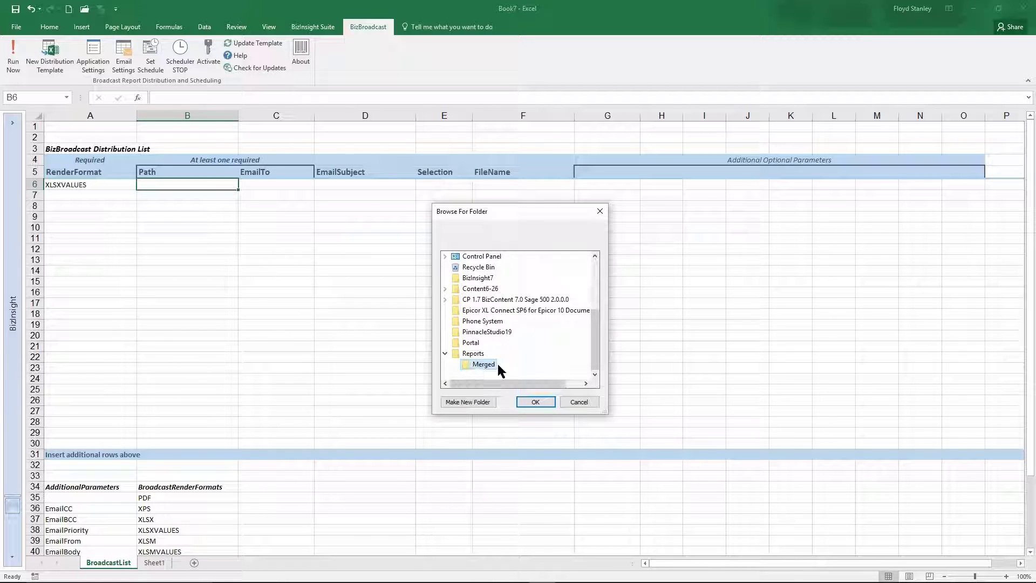
pyautogui.click(537, 403)
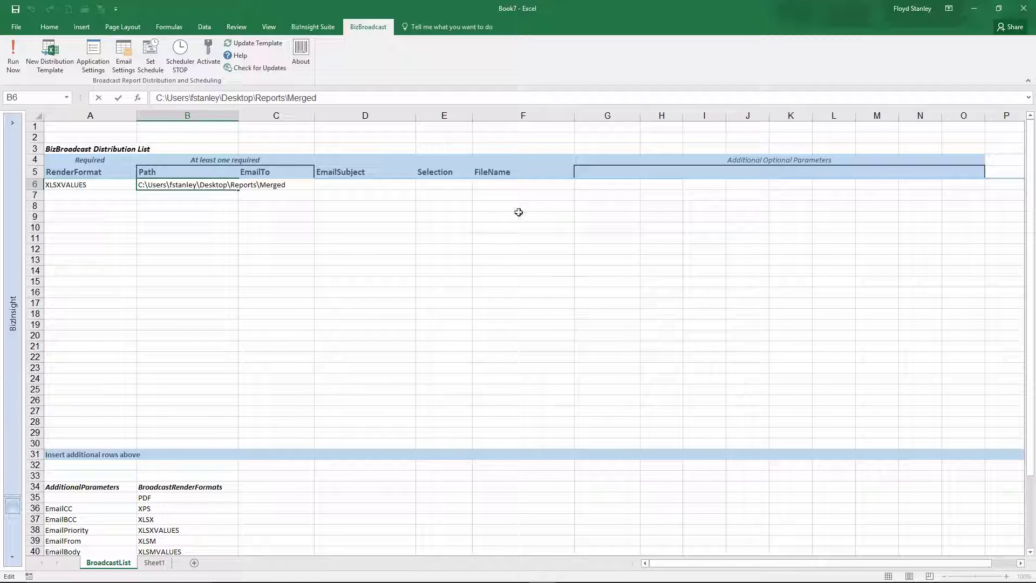
# Fill the EmailTo cell in row 6 with the presenter's e-mail address picked from the Contacts address list.
pyautogui.click(300, 185)
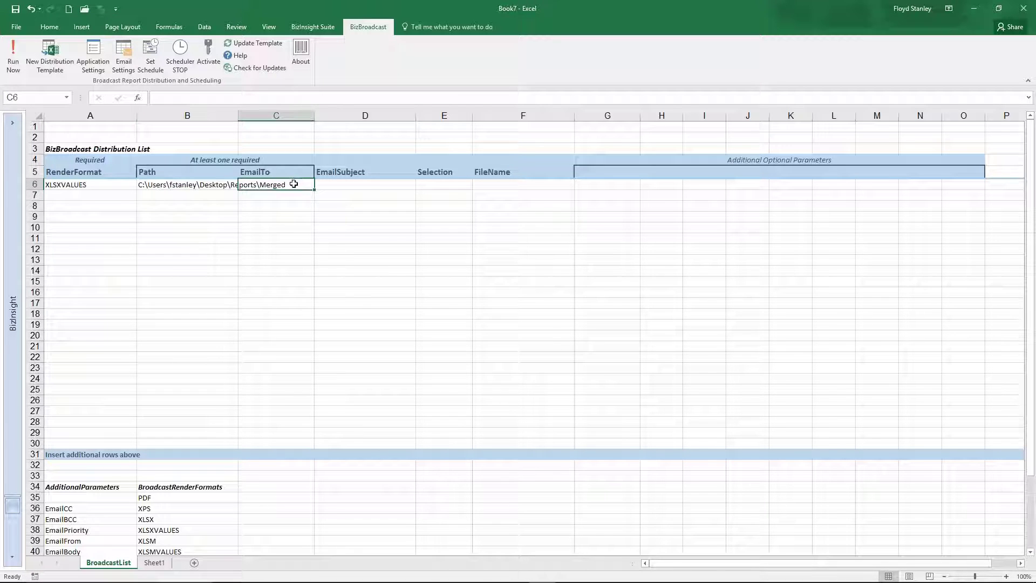
pyautogui.doubleClick(294, 184)
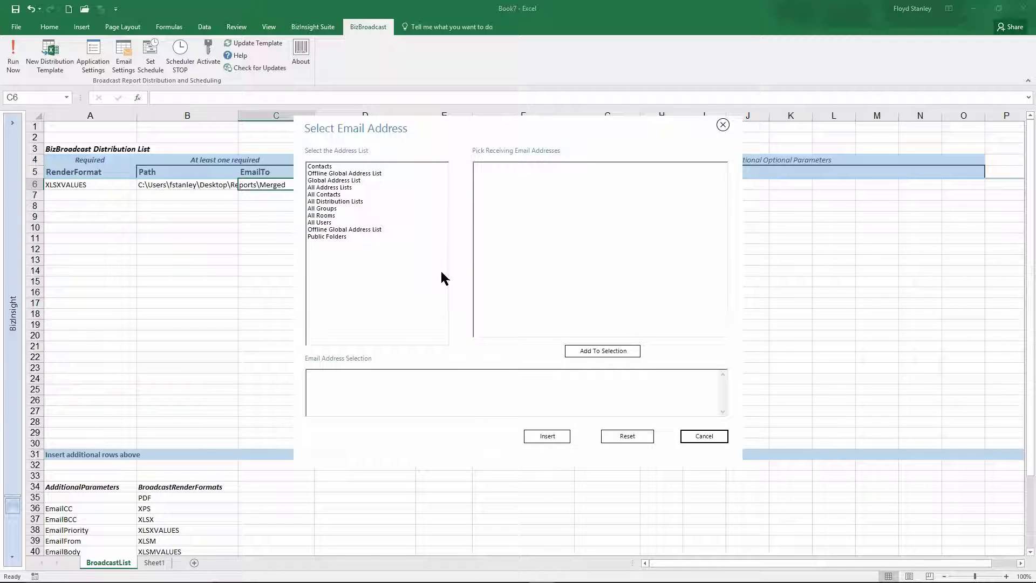
pyautogui.click(316, 167)
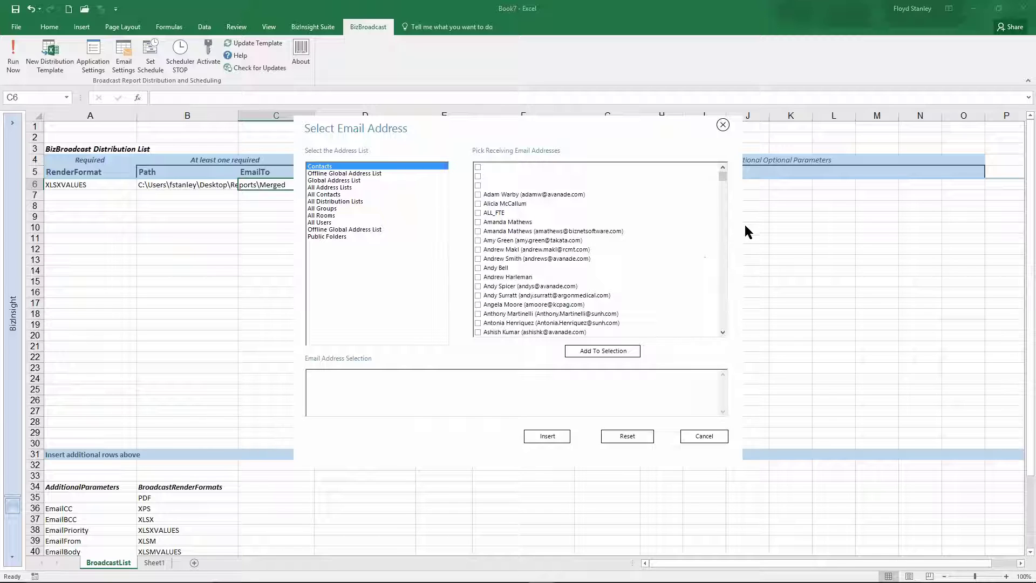
pyautogui.moveTo(722, 174); pyautogui.dragTo(721, 227)
pyautogui.click(479, 259)
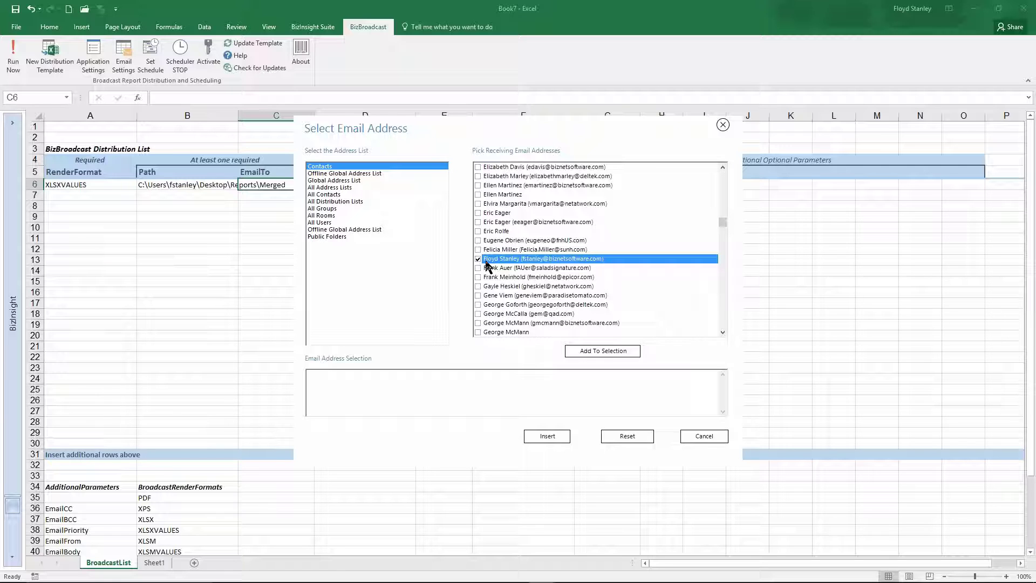
pyautogui.click(599, 351)
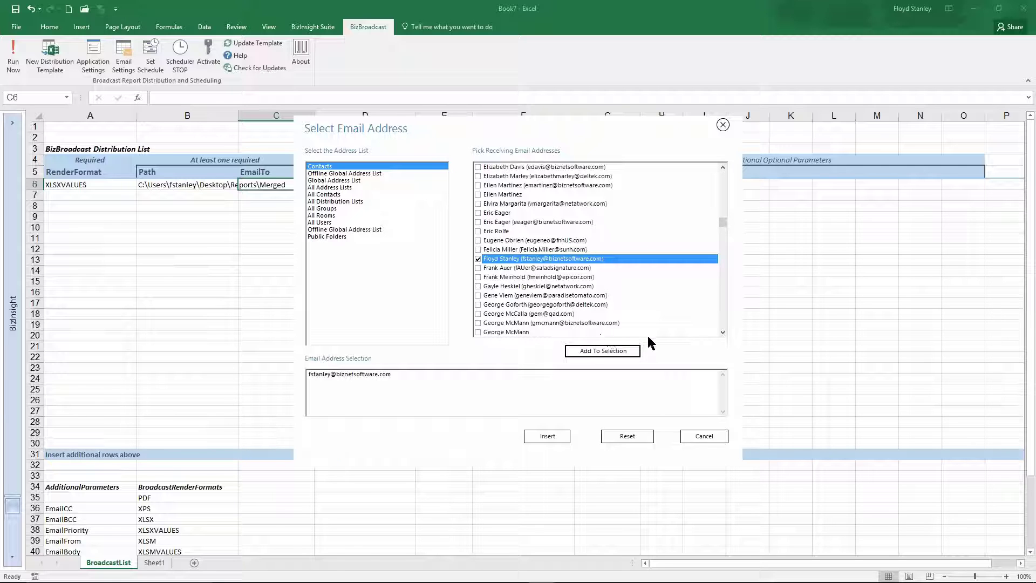
pyautogui.click(547, 436)
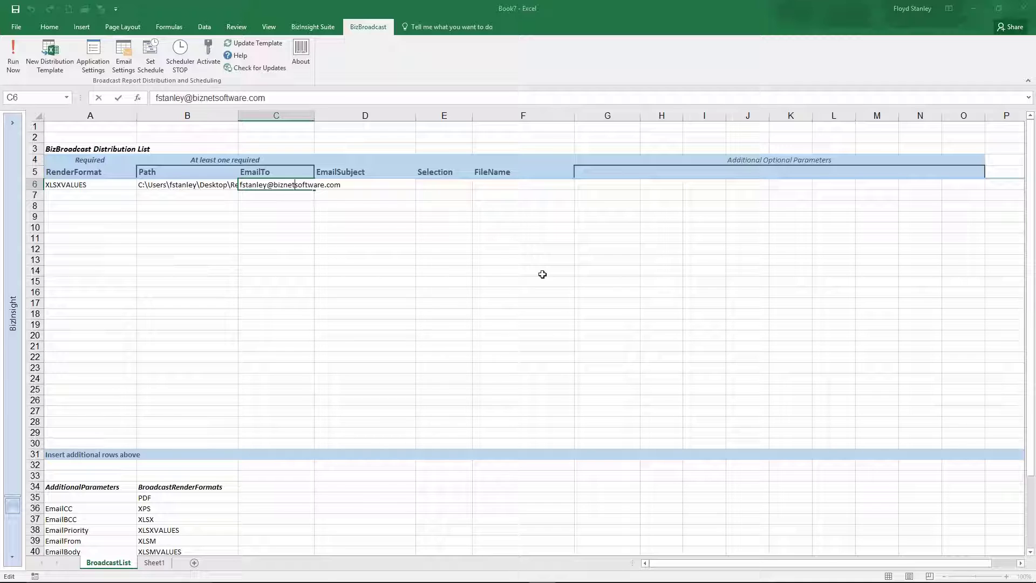
# Enter Merged Reports as the EmailSubject and Merged Values as the FileName in row 6.
pyautogui.click(385, 183)
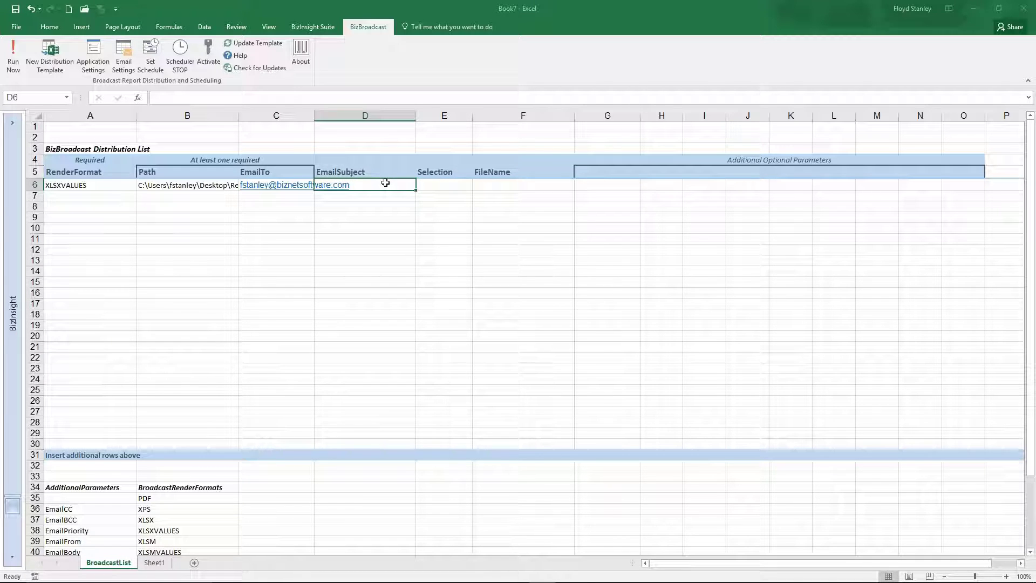
pyautogui.write('Merged Reports')
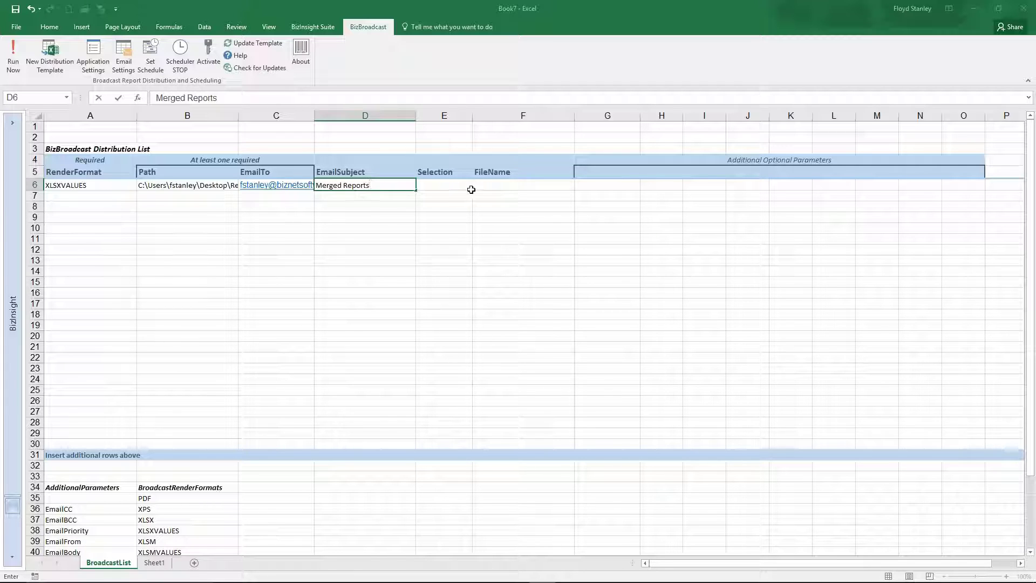
pyautogui.click(598, 172)
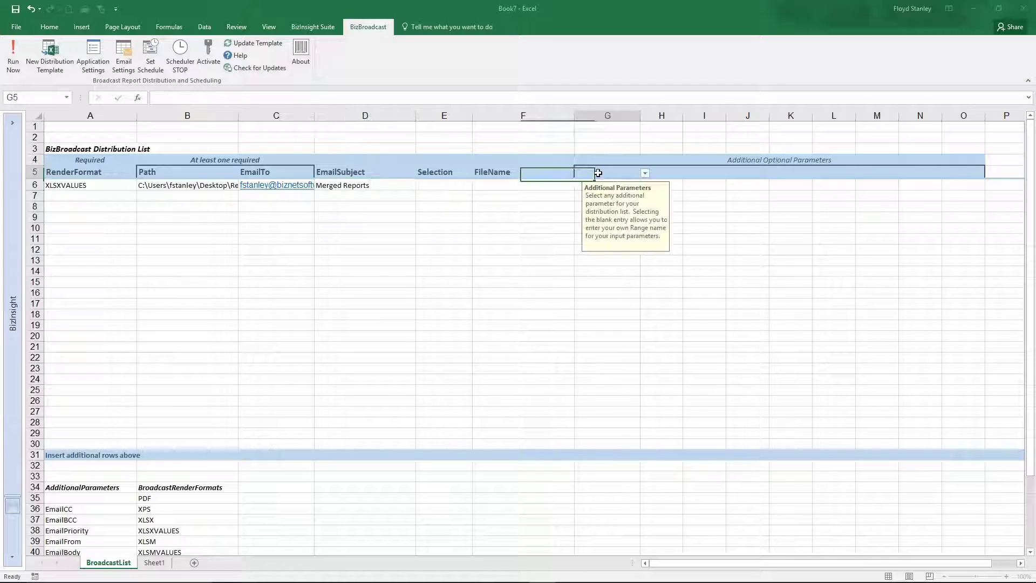
pyautogui.click(514, 184)
pyautogui.write('M')
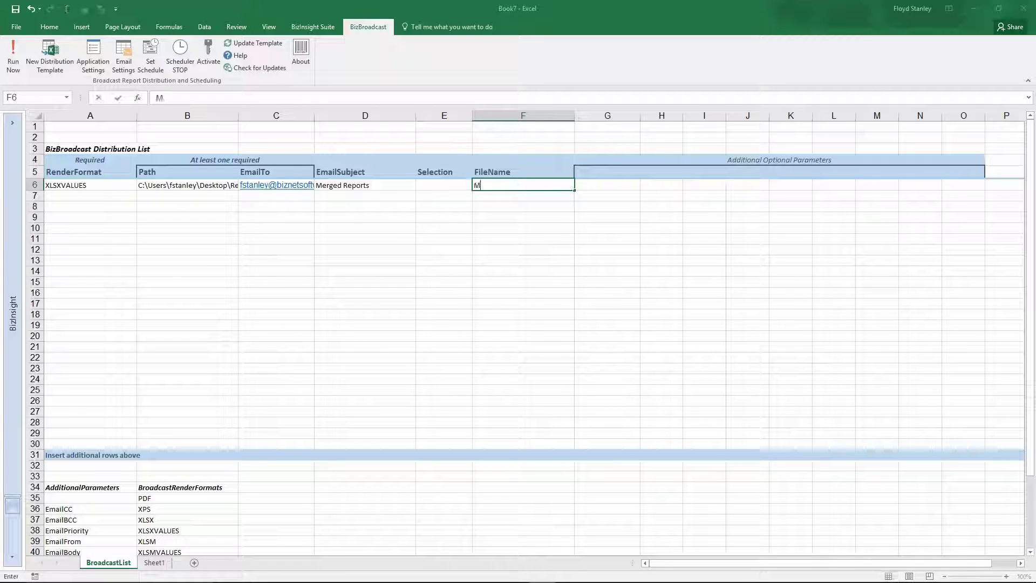
pyautogui.write('erged Values')
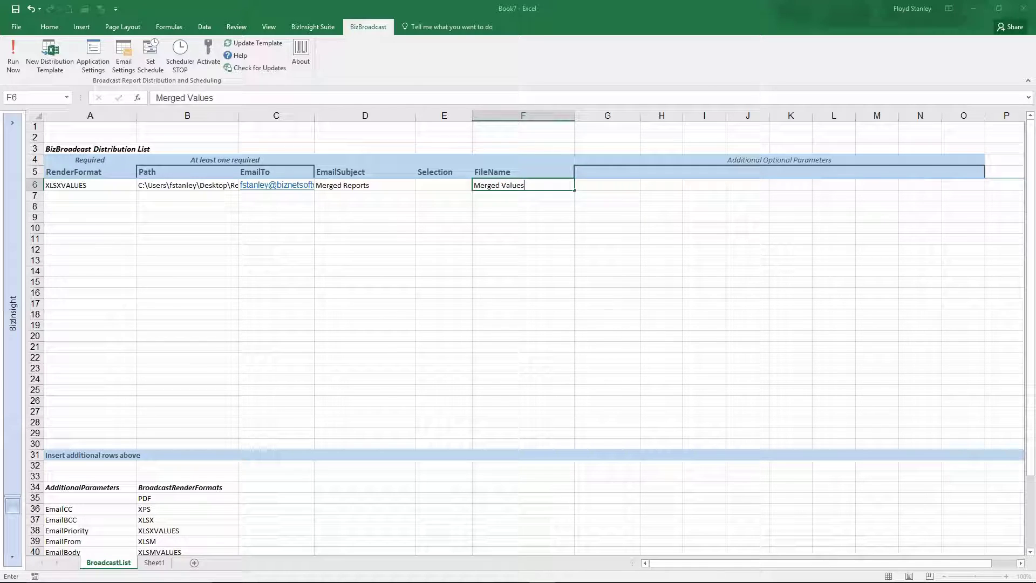
# Set the additional parameter heading in G5 to MergeFiles and open the merge options for row 6.
pyautogui.click(603, 187)
pyautogui.click(616, 170)
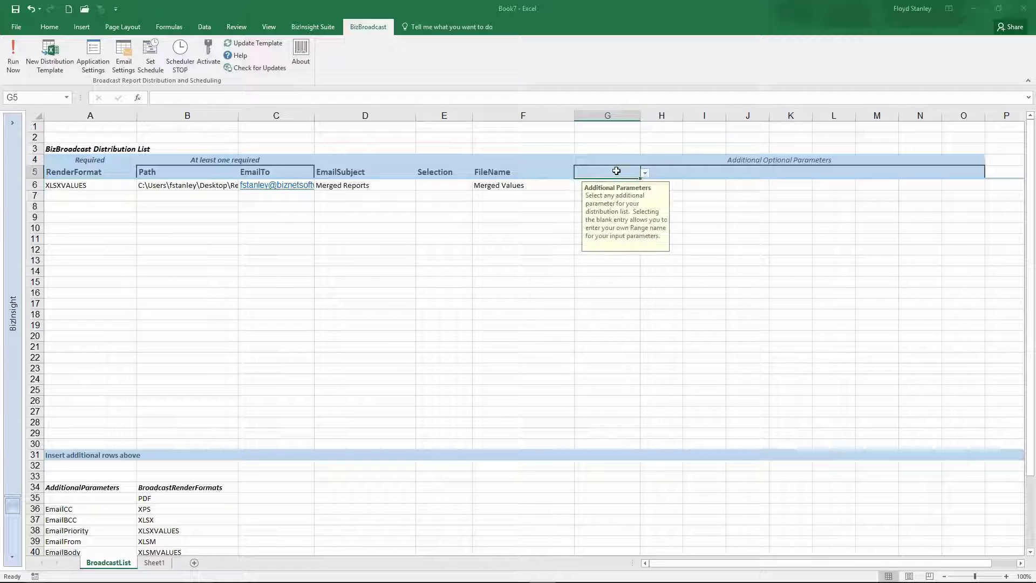
pyautogui.click(645, 173)
pyautogui.scroll(-2, 643, 200)
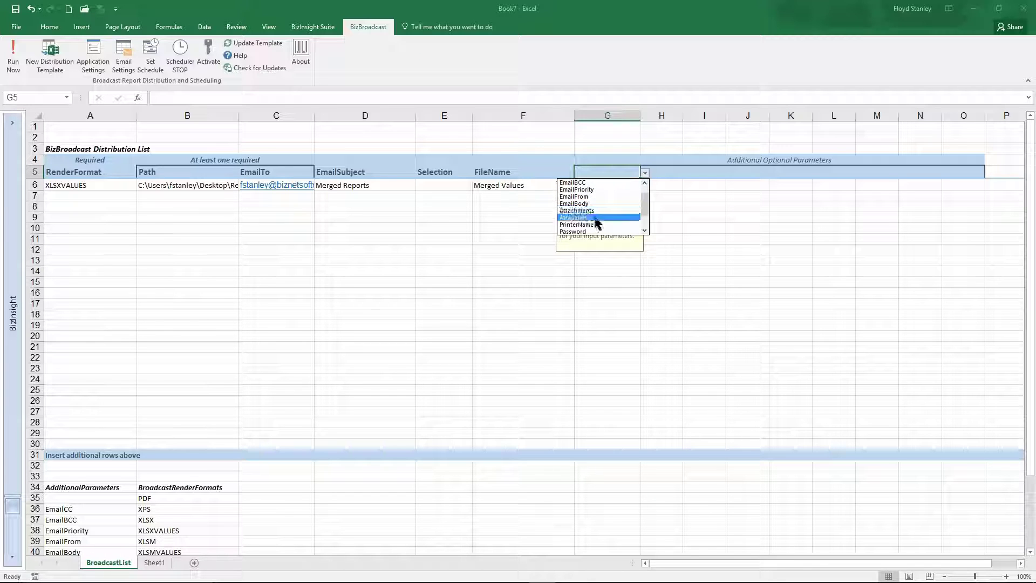
pyautogui.click(603, 218)
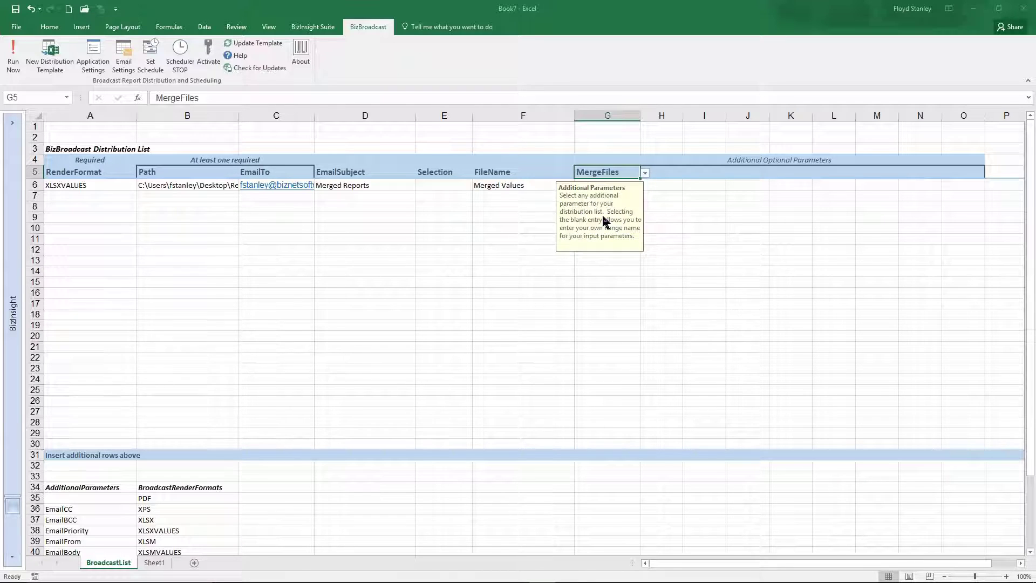
pyautogui.click(673, 205)
pyautogui.click(603, 186)
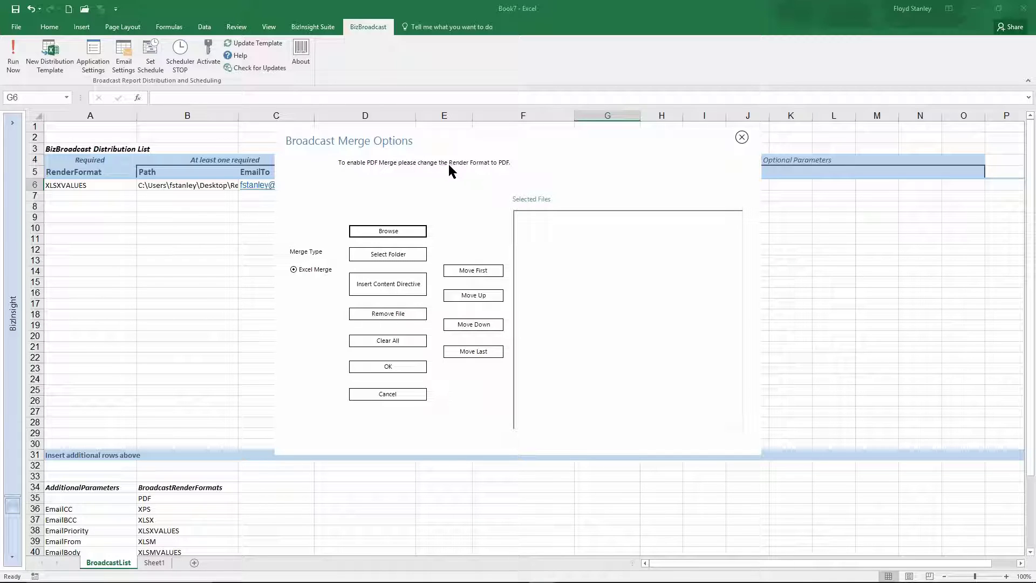
# Try adding the whole Desktop Reports folder to the Excel merge, and remove that entry again.
pyautogui.click(387, 257)
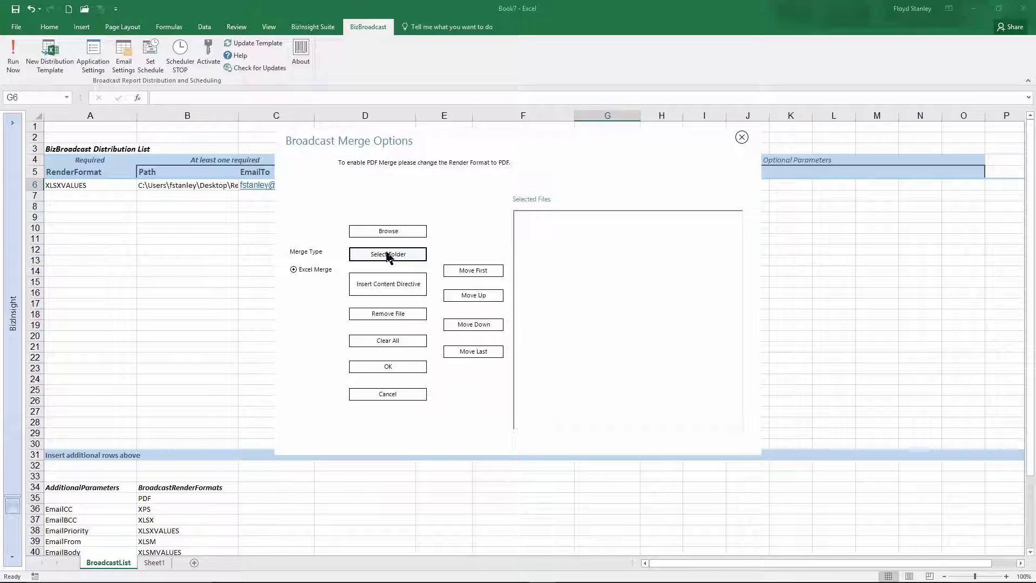
pyautogui.moveTo(594, 275); pyautogui.dragTo(594, 326)
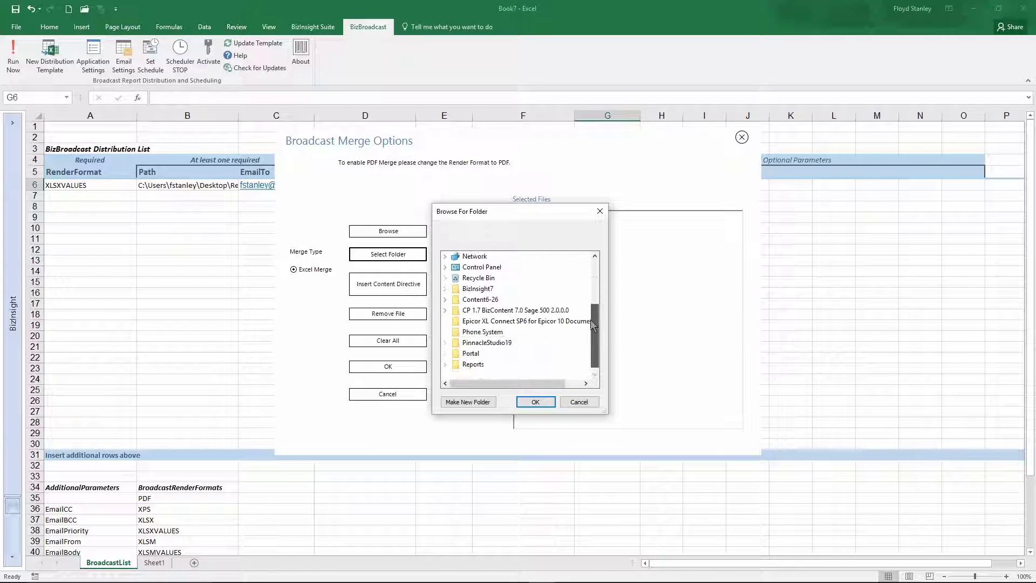
pyautogui.click(445, 364)
pyautogui.click(472, 354)
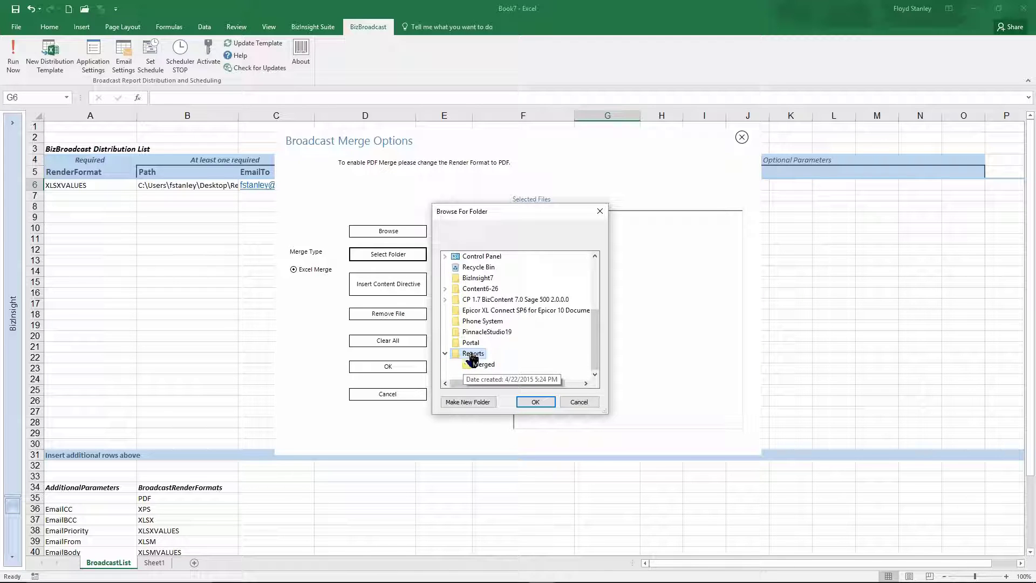
pyautogui.click(536, 402)
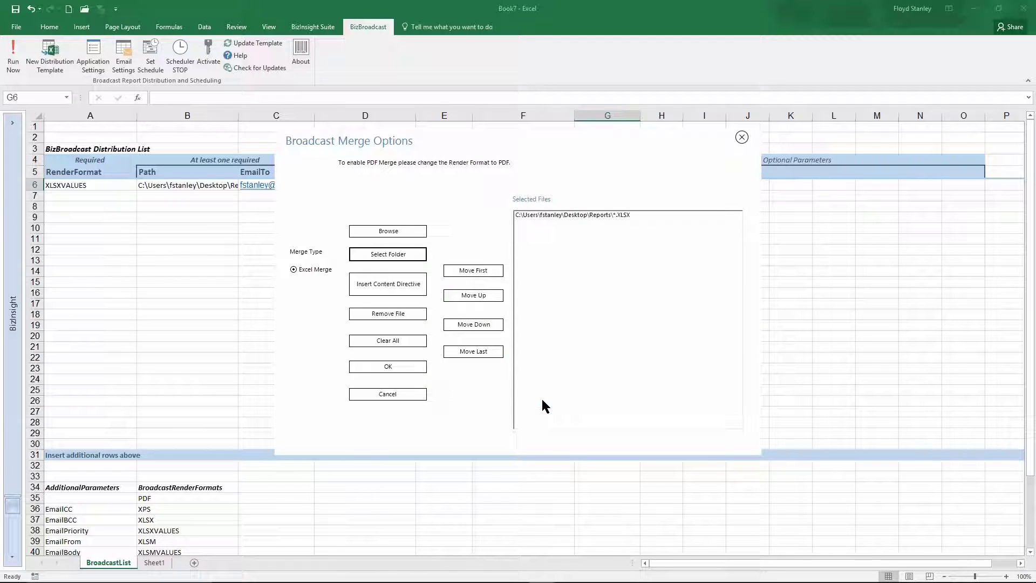
pyautogui.click(645, 215)
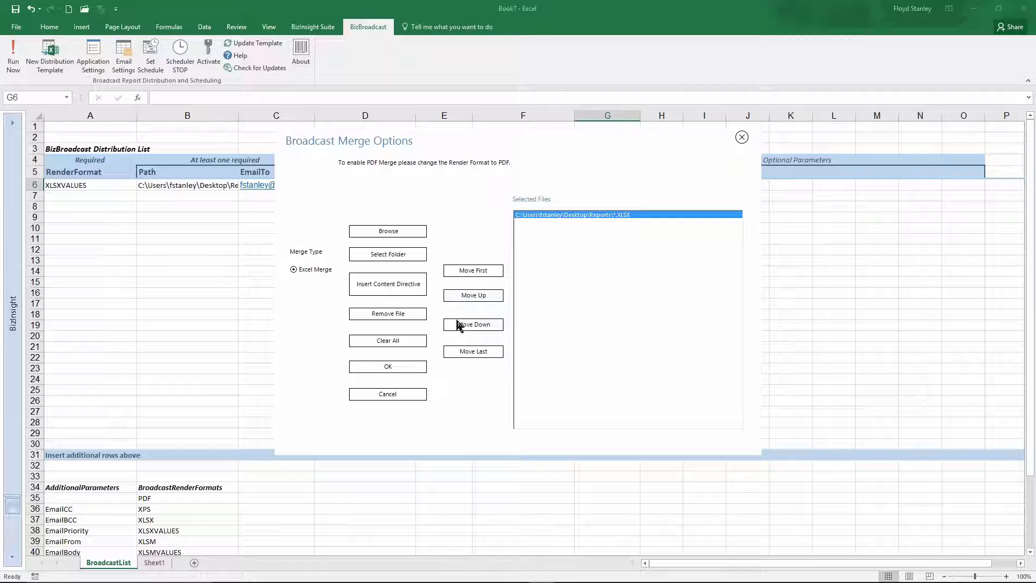
pyautogui.click(410, 314)
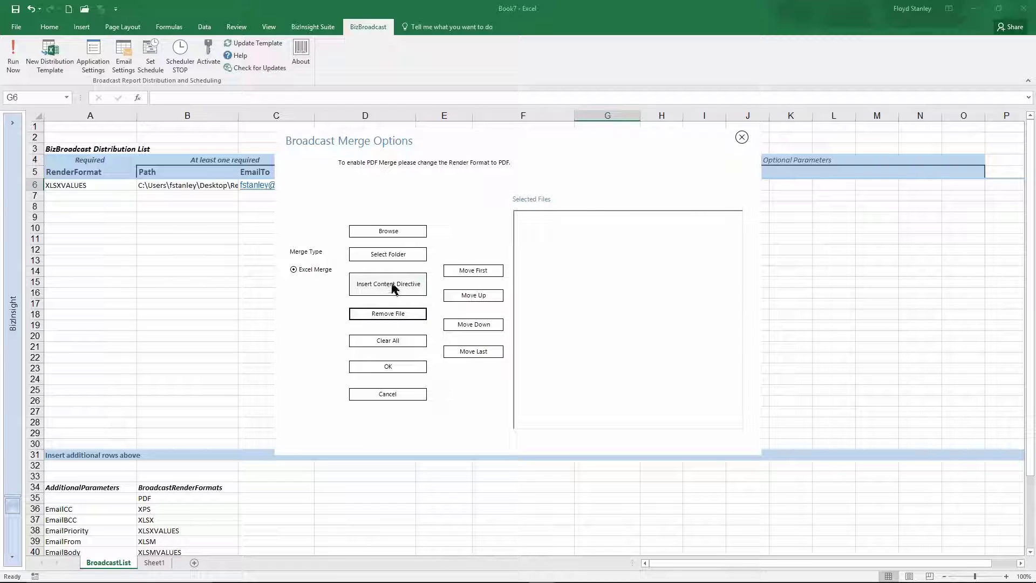
# Add ConsReportBook.XLSX, Inv Book.XLSX and Texas.XLSX from the Desktop Reports folder as the merge files for row 6.
pyautogui.click(393, 232)
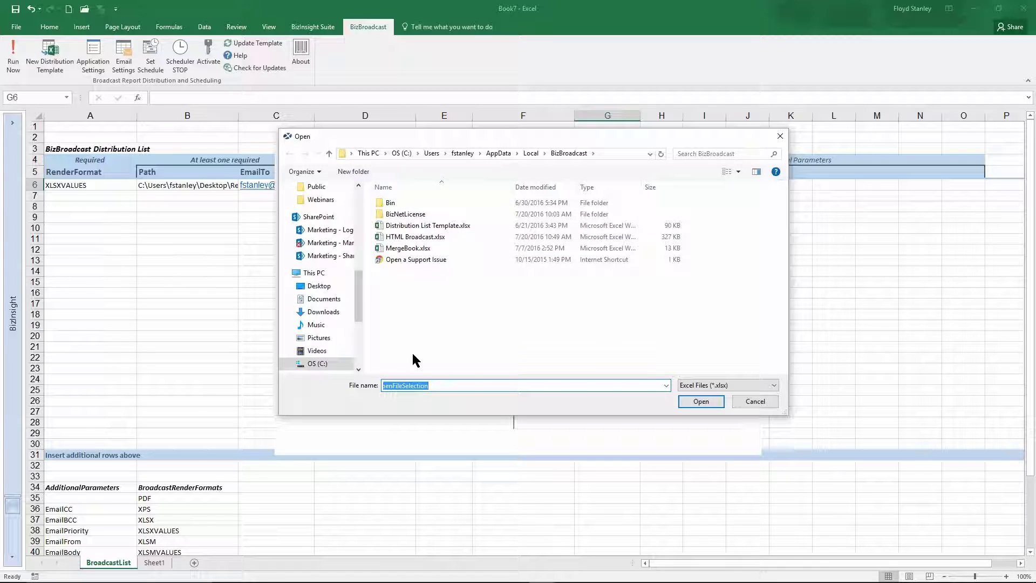
pyautogui.moveTo(359, 301); pyautogui.dragTo(355, 223)
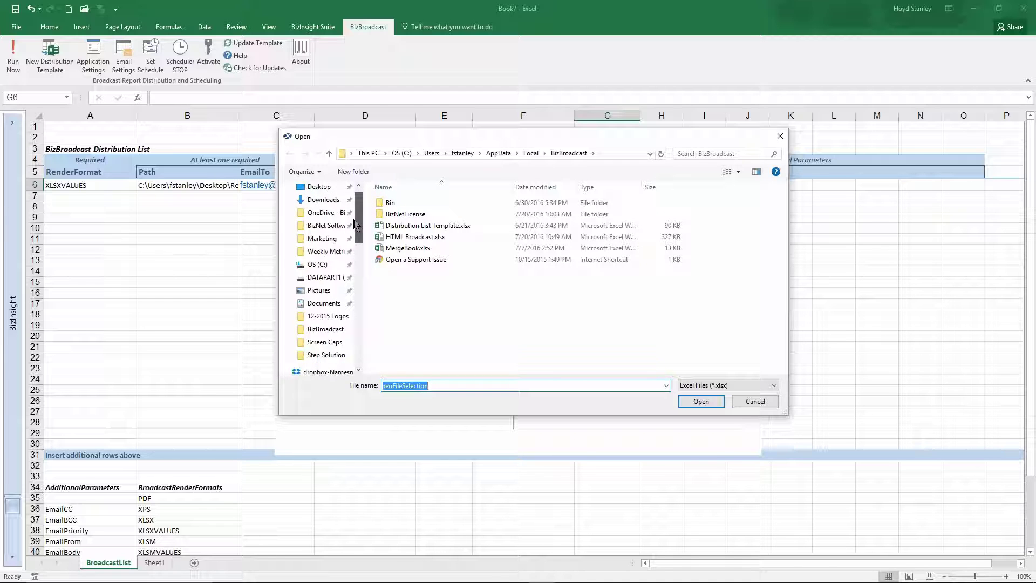
pyautogui.click(319, 186)
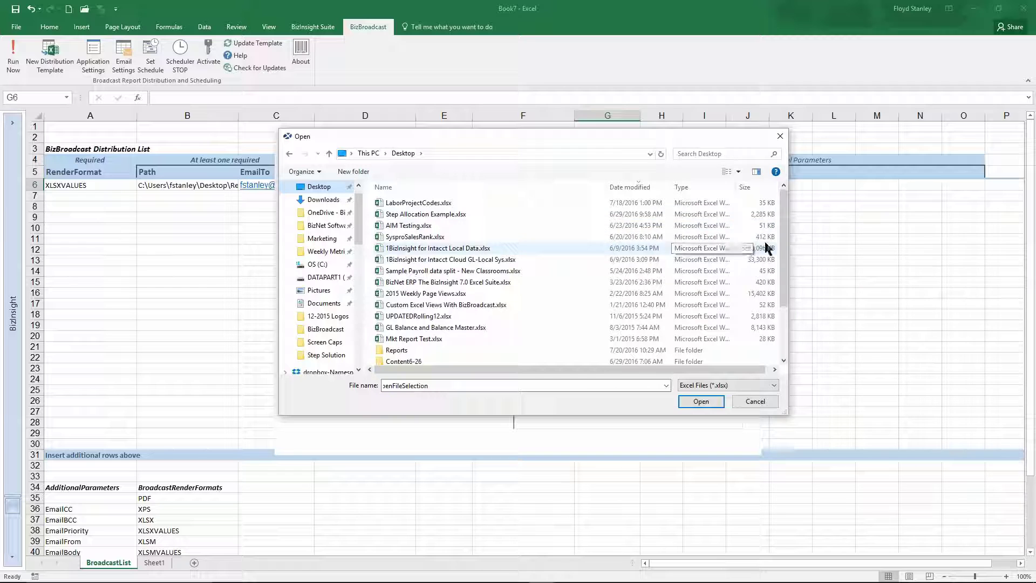
pyautogui.moveTo(783, 240); pyautogui.dragTo(787, 320)
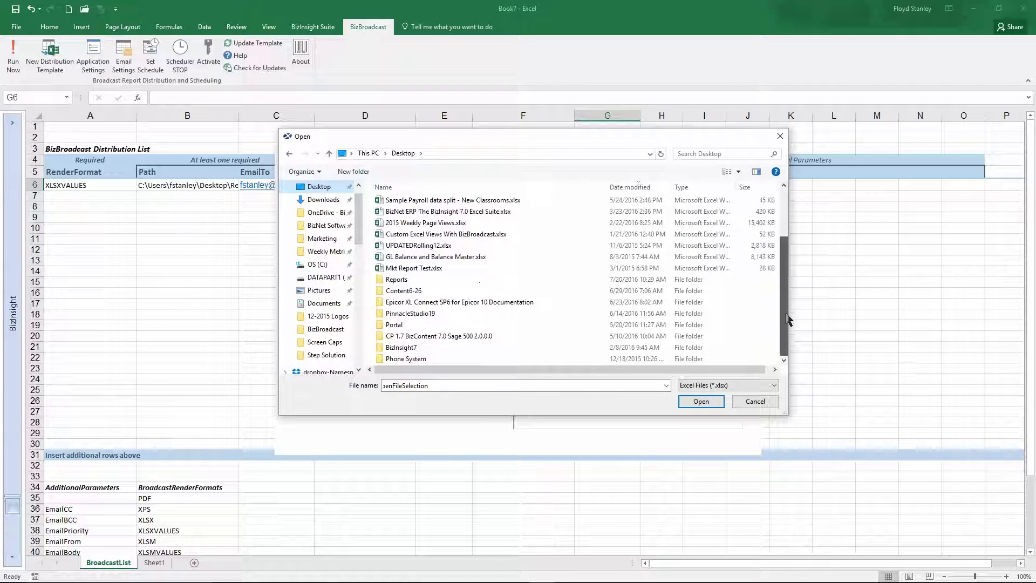
pyautogui.doubleClick(399, 280)
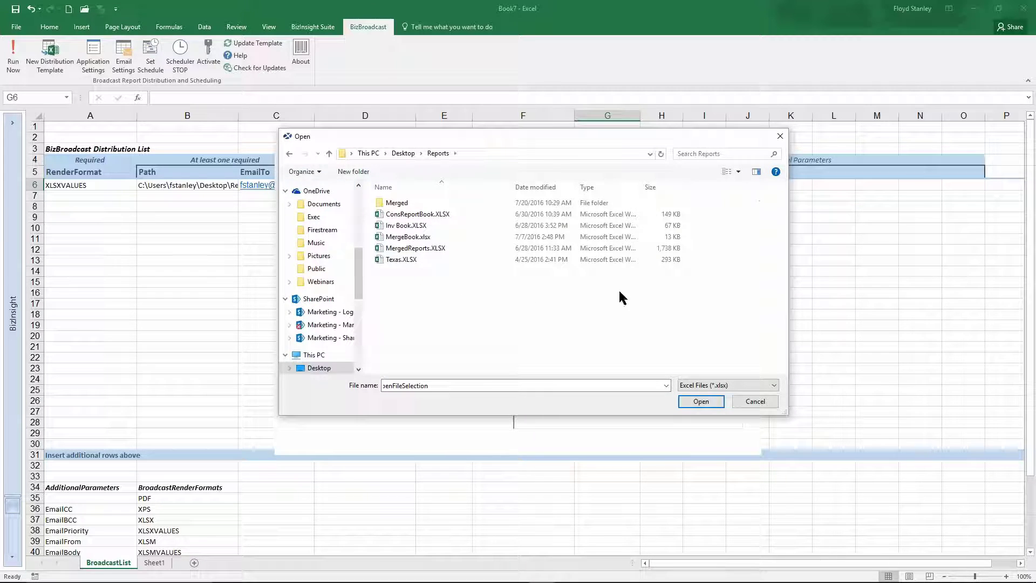
pyautogui.click(405, 216)
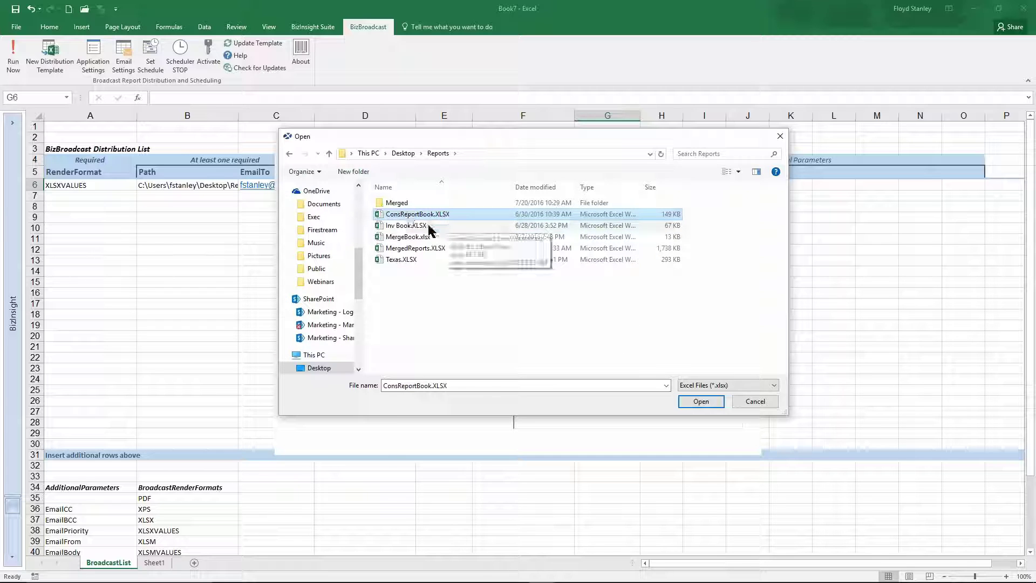
pyautogui.keyDown('ctrl'); pyautogui.click(427, 225); pyautogui.keyUp('ctrl')
pyautogui.keyDown('ctrl'); pyautogui.click(412, 260); pyautogui.keyUp('ctrl')
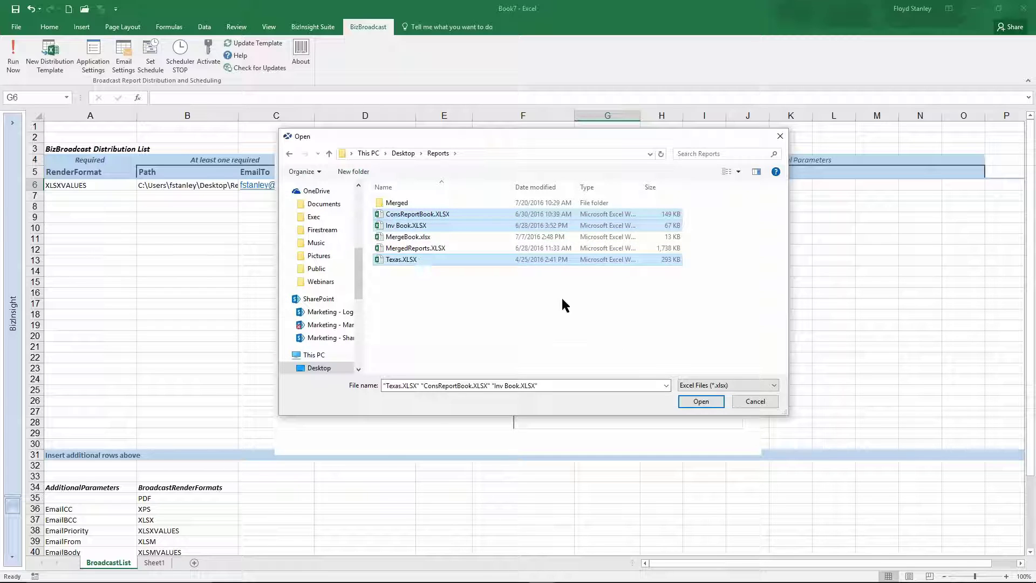
pyautogui.click(701, 401)
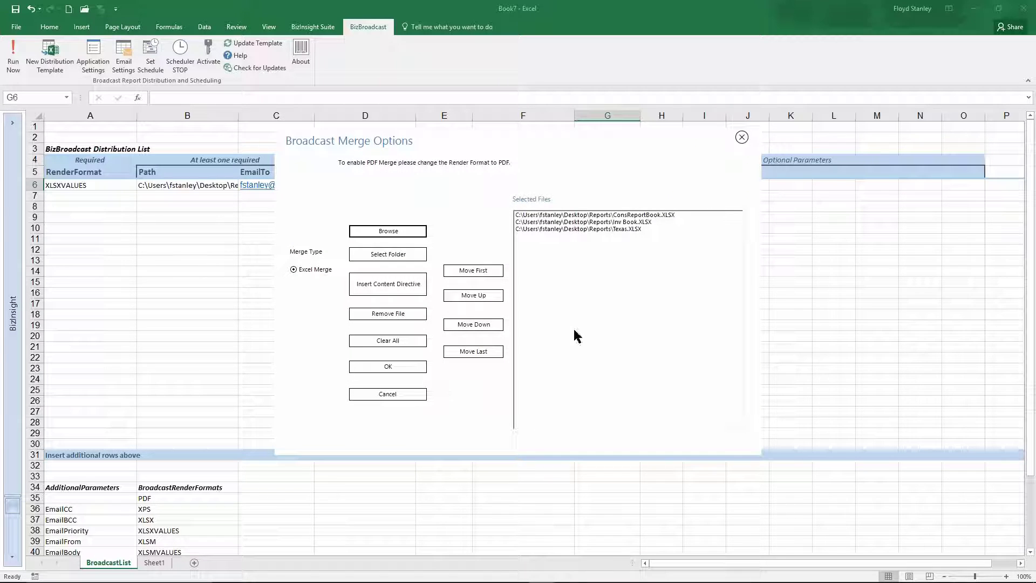
pyautogui.click(381, 367)
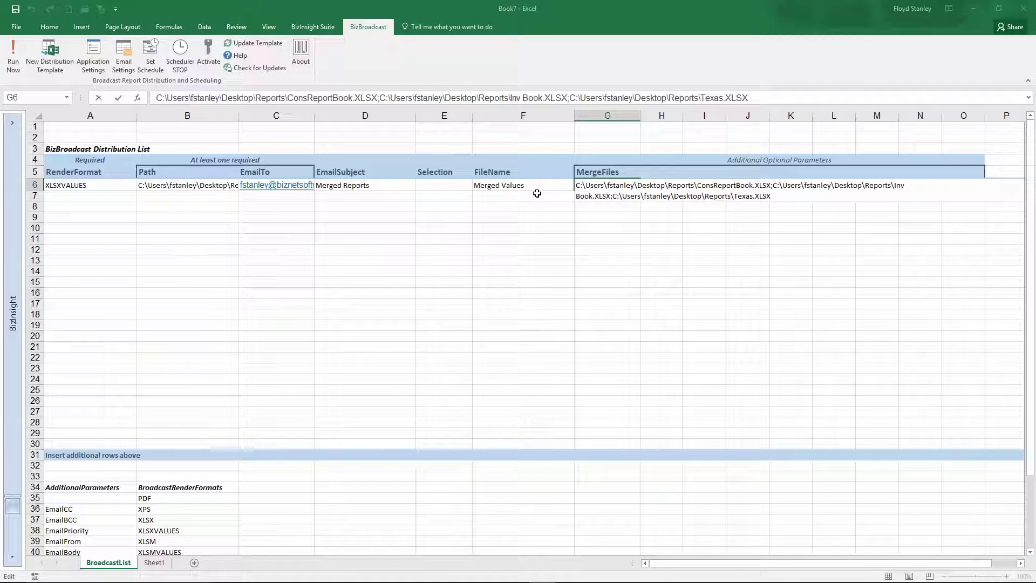
# Set the RenderFormat in row 7 to PDF and its Path to the Merged folder inside Desktop Reports.
pyautogui.click(82, 198)
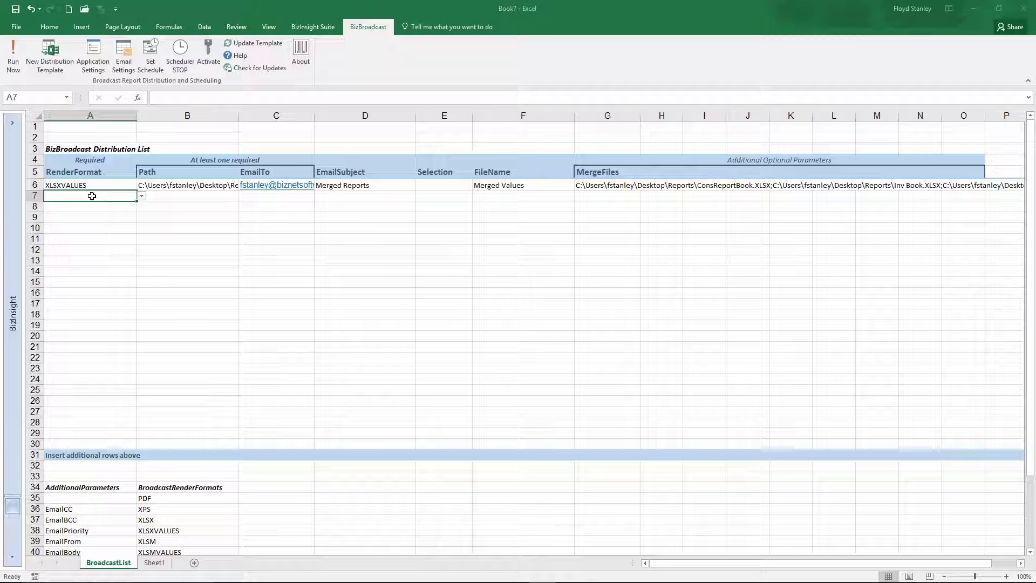
pyautogui.click(142, 196)
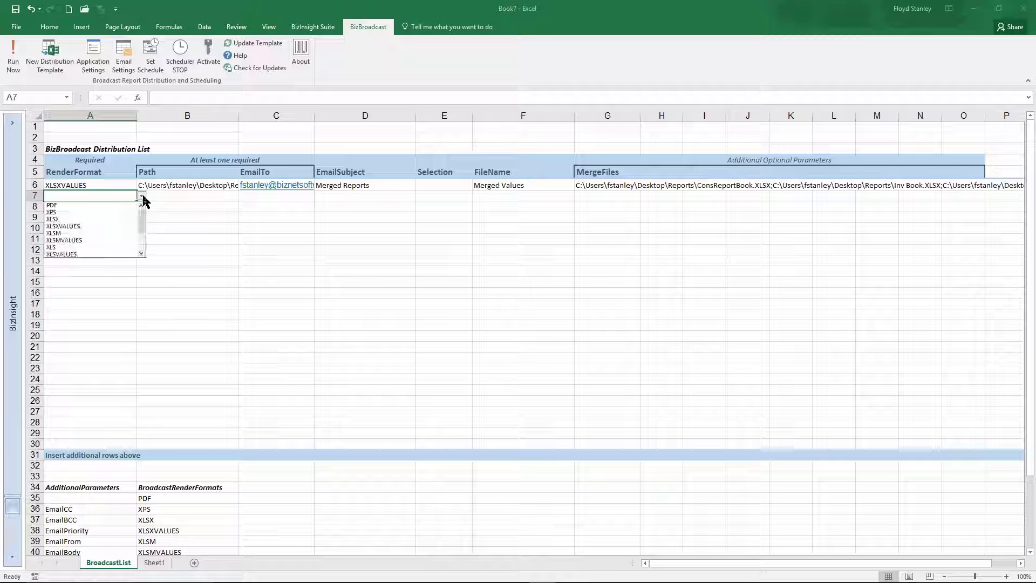
pyautogui.click(99, 206)
pyautogui.click(169, 197)
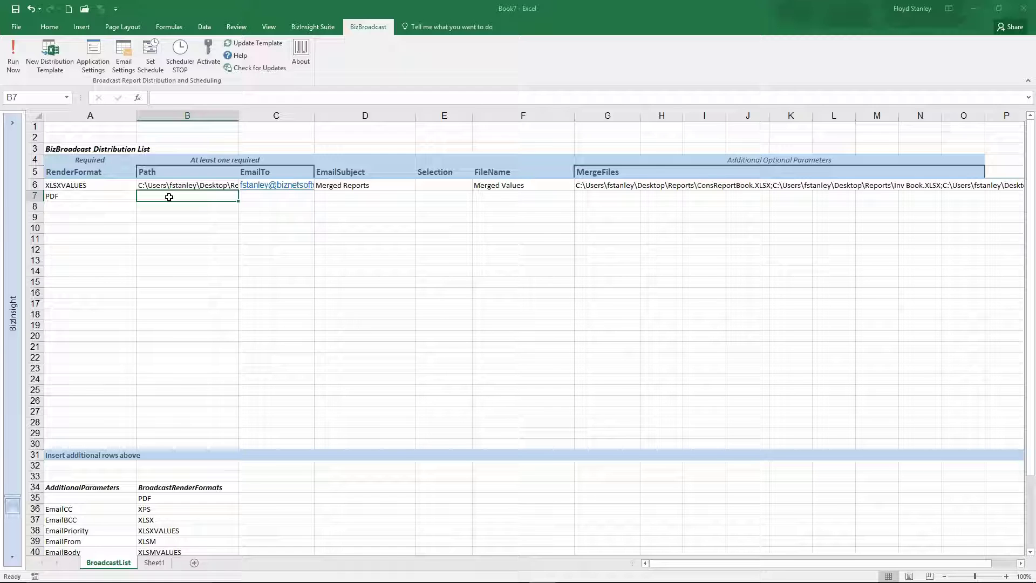
pyautogui.doubleClick(169, 197)
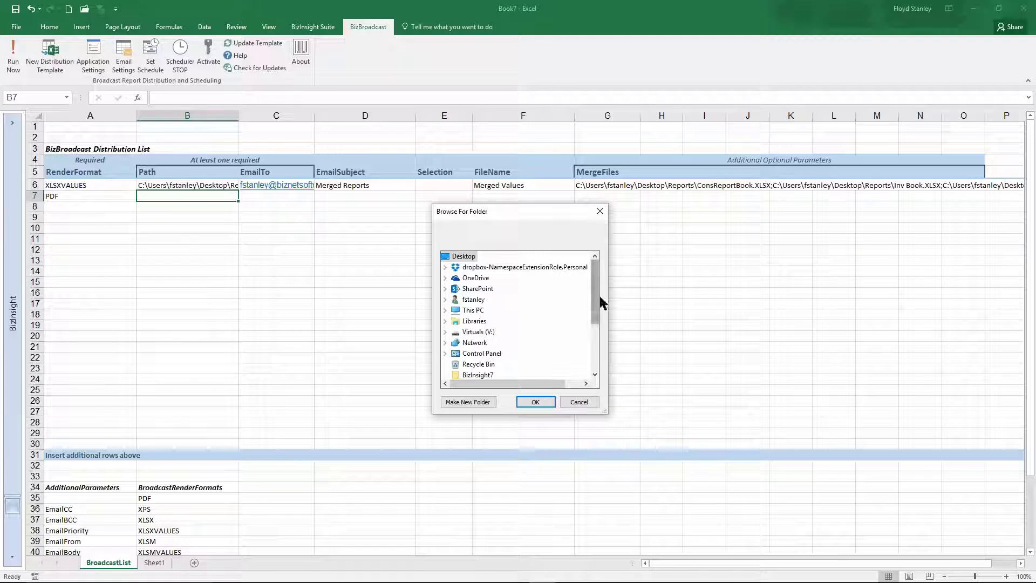
pyautogui.moveTo(600, 296); pyautogui.dragTo(597, 351)
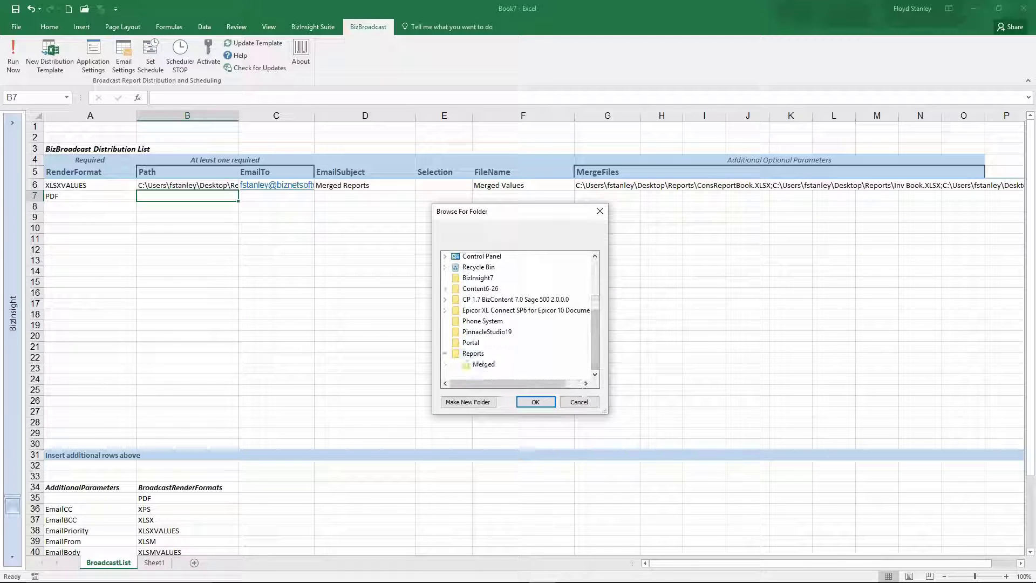
pyautogui.click(484, 363)
pyautogui.click(536, 402)
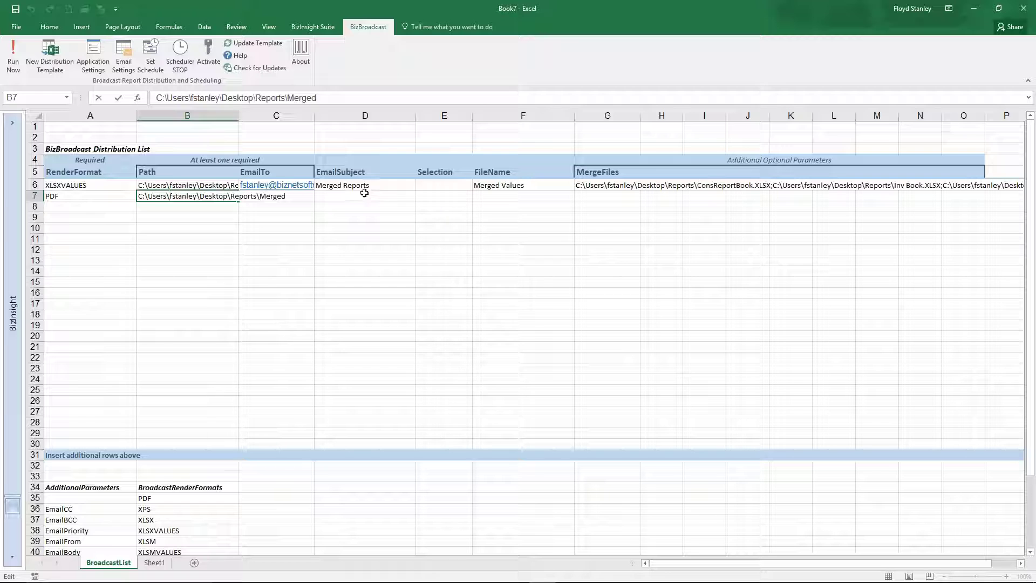
# Enter Merged PDF as the FileName in row 7.
pyautogui.click(509, 197)
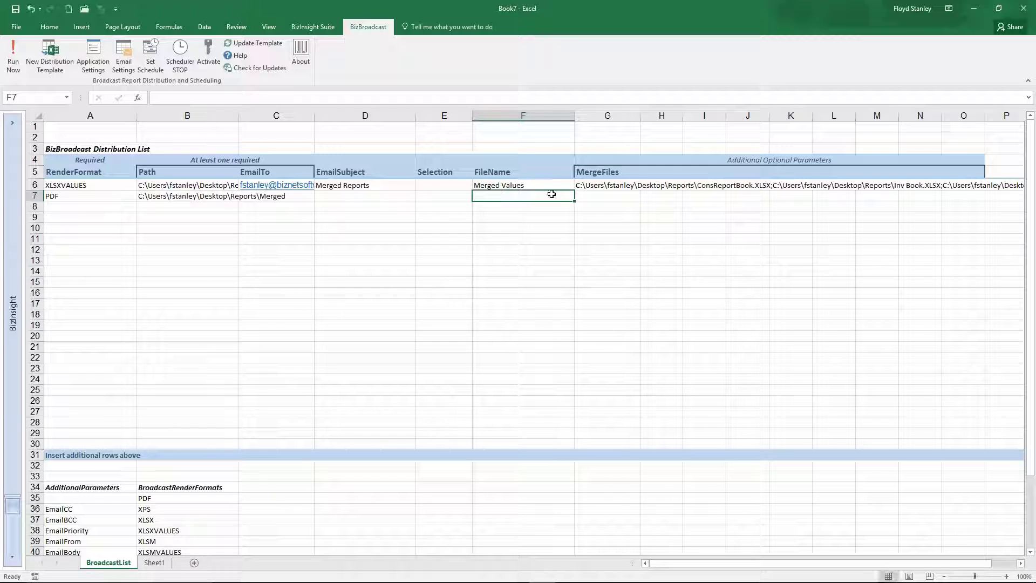
pyautogui.write('Merged')
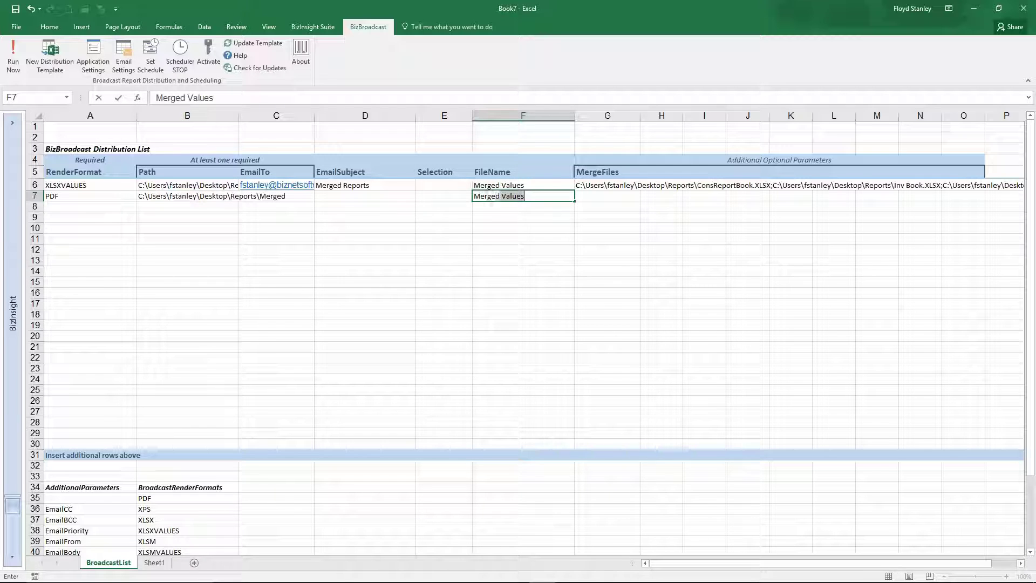
pyautogui.write(' PDF')
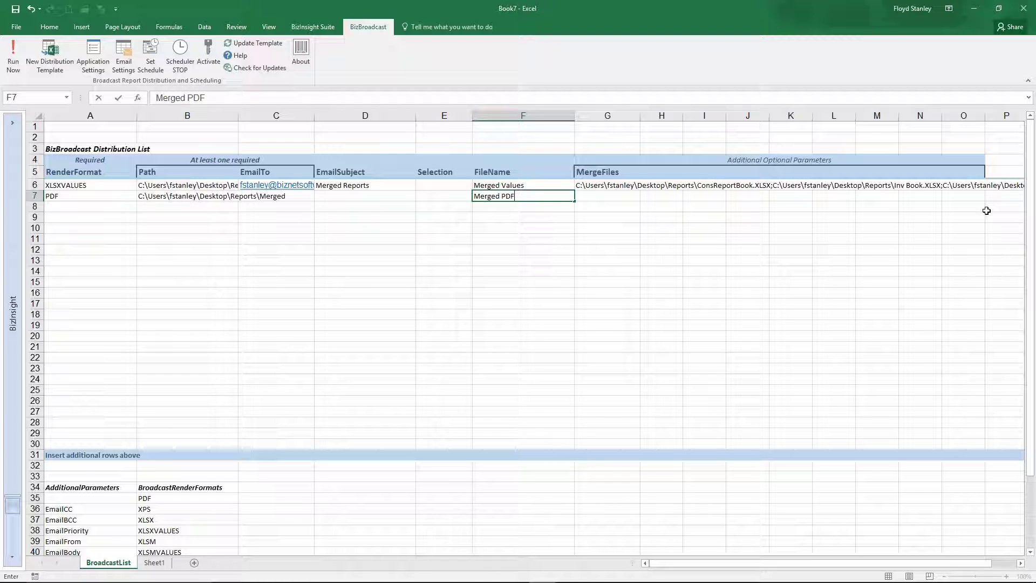
# Add Admin.PDF, Aplicor Flash.PDF, BizInsight for Blackbaud Financial Edge Sample Reports.PDF and Dev.PDF from Desktop Reports as the merge files for row 7.
pyautogui.doubleClick(607, 195)
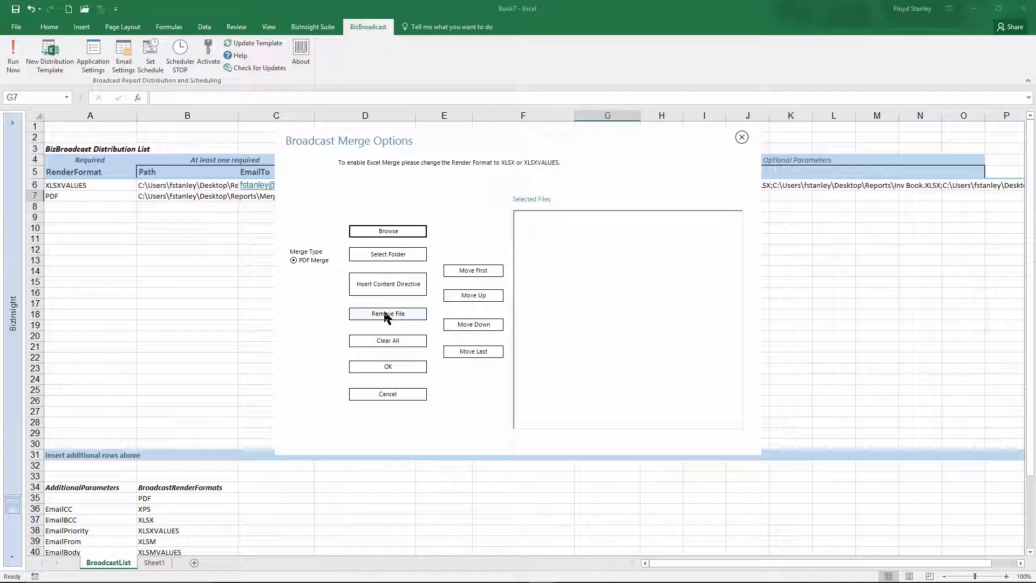
pyautogui.click(389, 232)
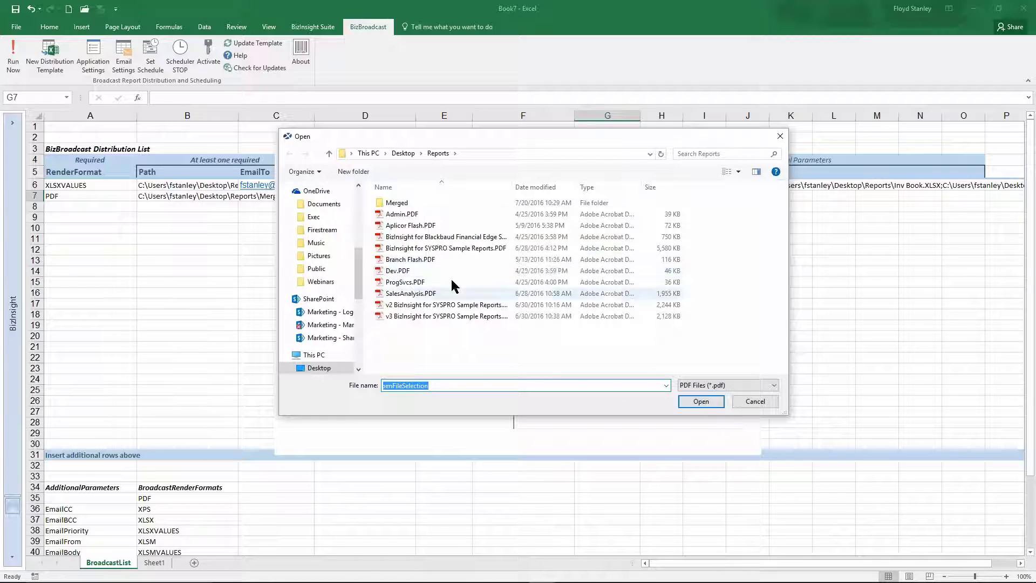
pyautogui.click(397, 214)
pyautogui.keyDown('ctrl'); pyautogui.click(411, 226); pyautogui.keyUp('ctrl')
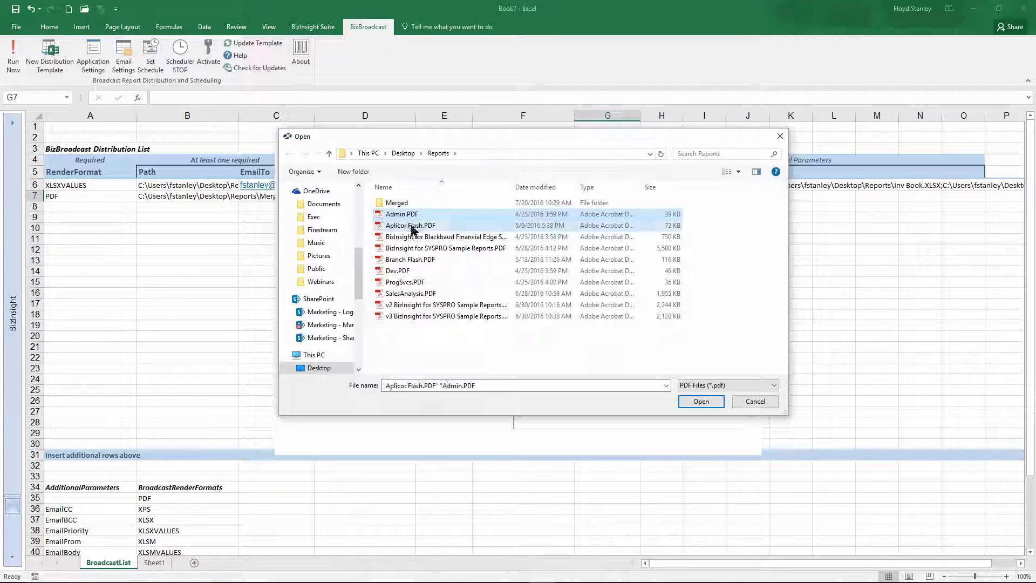
pyautogui.keyDown('ctrl'); pyautogui.click(471, 237); pyautogui.keyUp('ctrl')
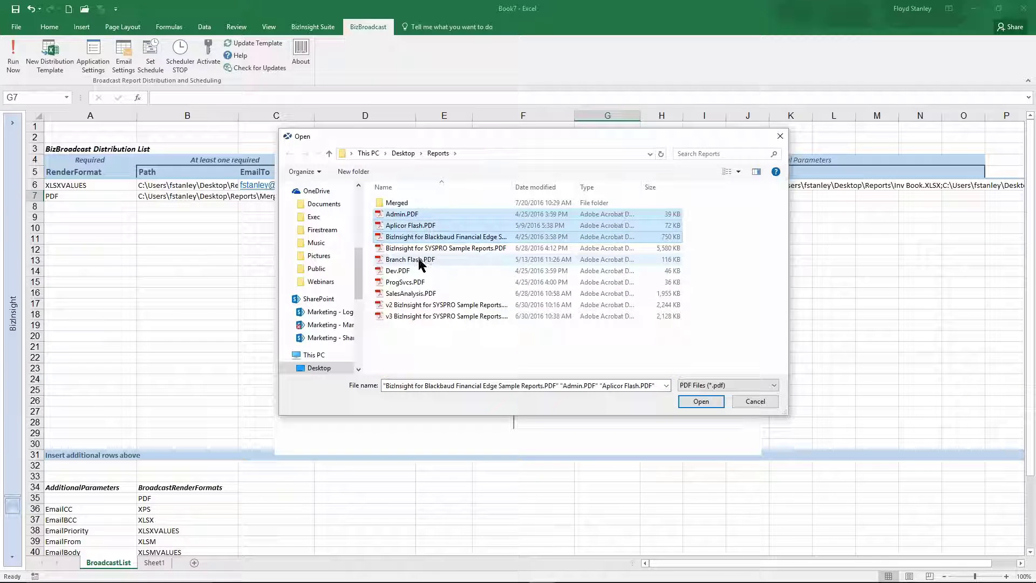
pyautogui.keyDown('ctrl'); pyautogui.click(441, 249); pyautogui.keyUp('ctrl')
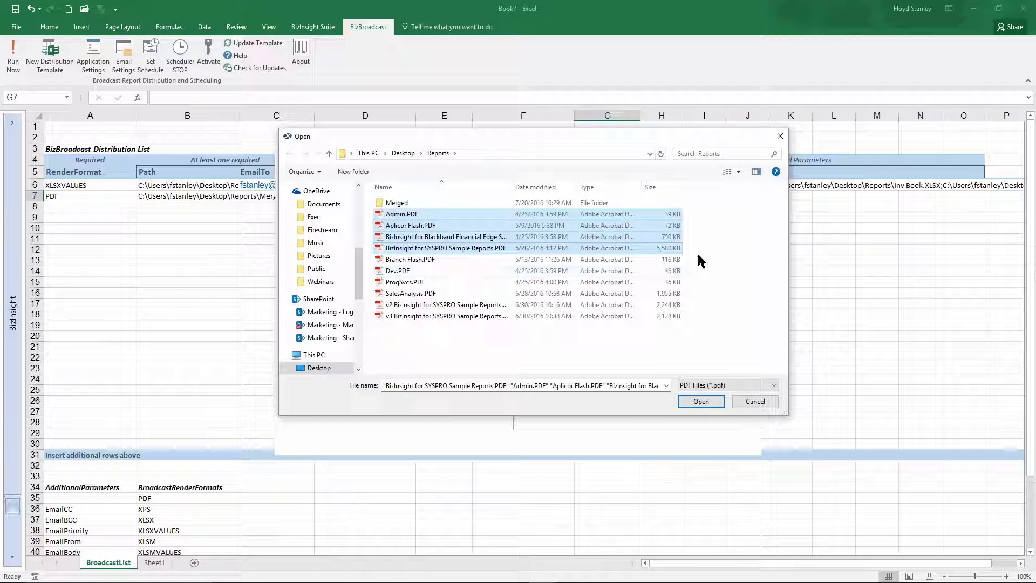
pyautogui.keyDown('ctrl'); pyautogui.click(475, 248); pyautogui.keyUp('ctrl')
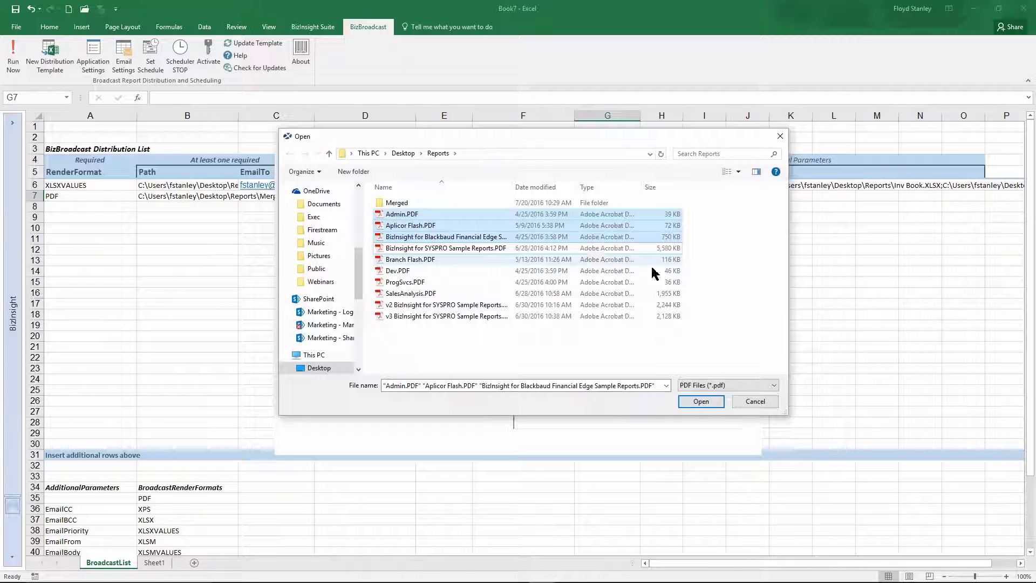
pyautogui.keyDown('ctrl'); pyautogui.click(404, 270); pyautogui.keyUp('ctrl')
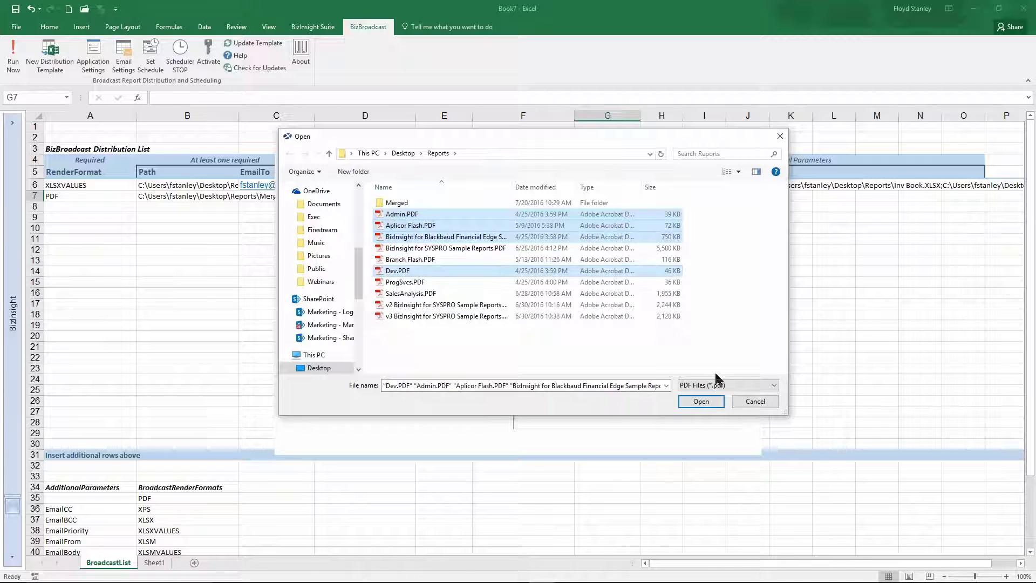
pyautogui.click(701, 402)
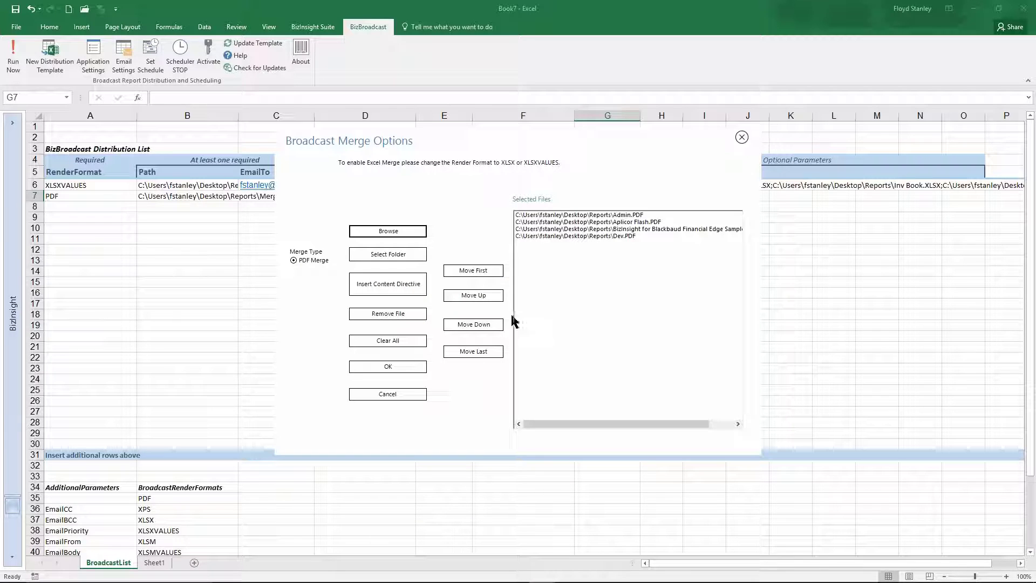
pyautogui.click(388, 366)
# Run the distribution list broadcast immediately, and switch to the FSVMBizCloud virtual machine in full screen.
pyautogui.click(539, 250)
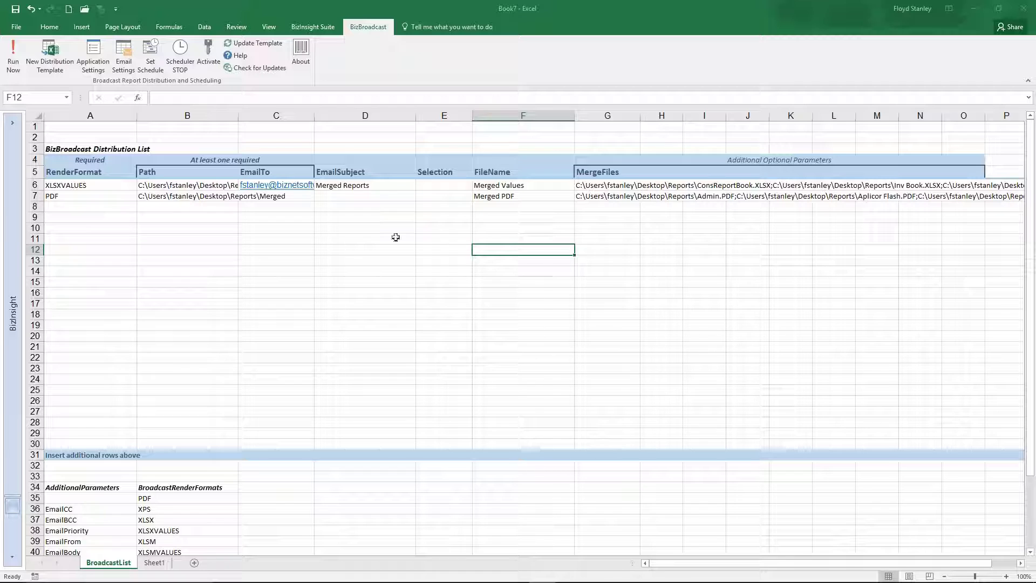
pyautogui.click(12, 57)
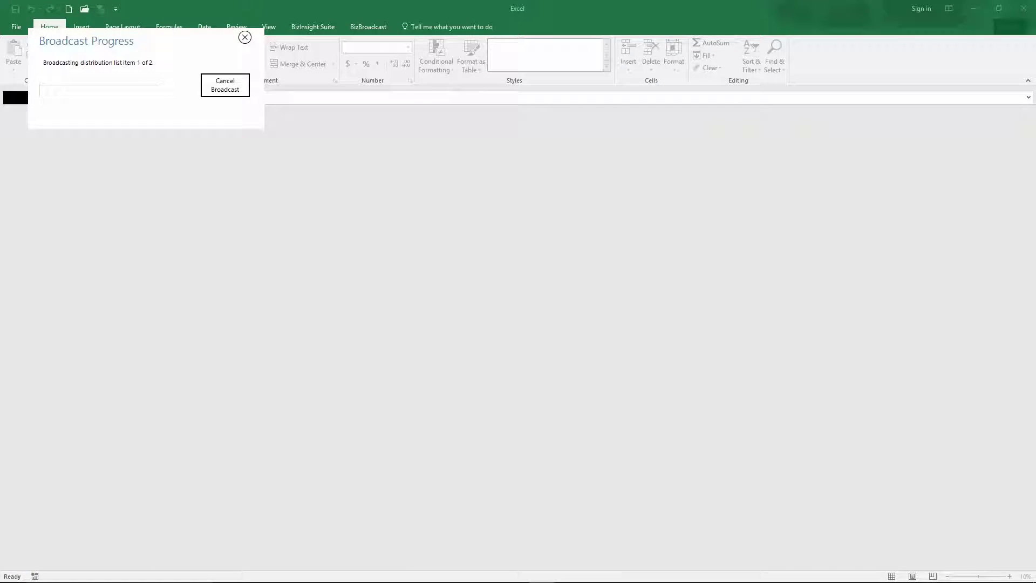
pyautogui.moveTo(648, 580)
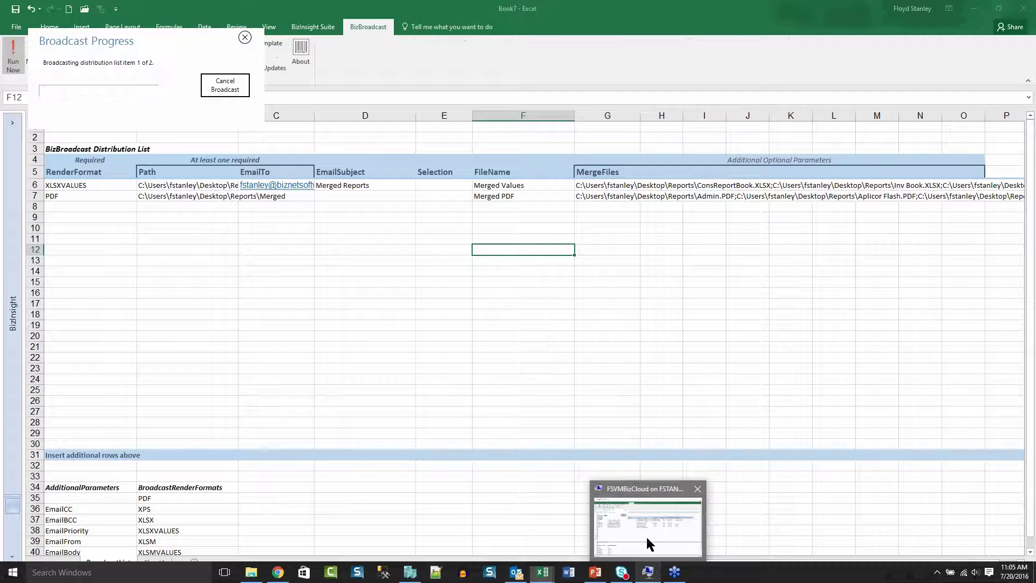
pyautogui.click(646, 536)
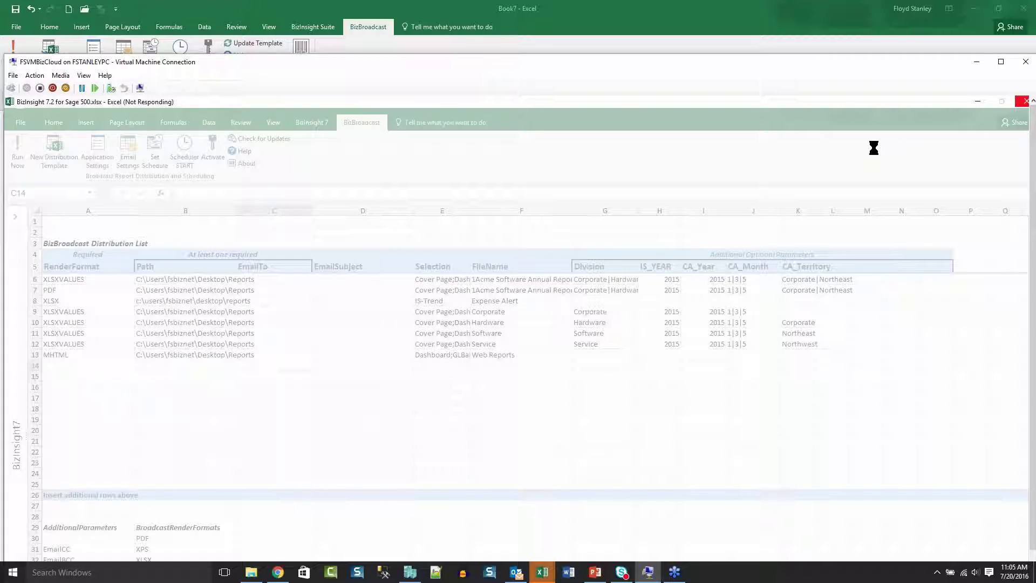
pyautogui.click(1001, 62)
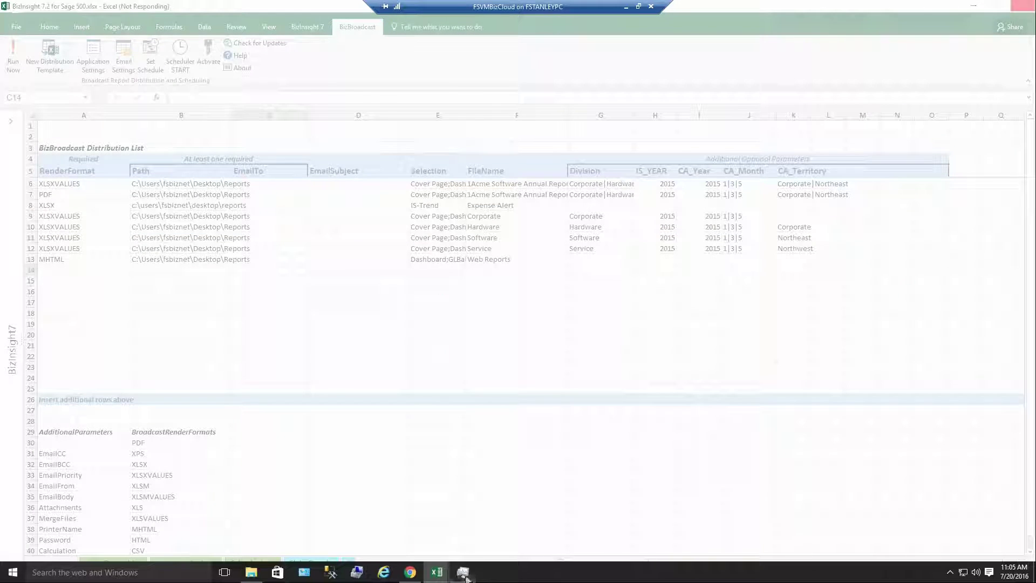
# End the unresponsive Microsoft Excel task in the virtual machine's Task Manager and minimize Task Manager.
pyautogui.click(464, 574)
pyautogui.click(369, 195)
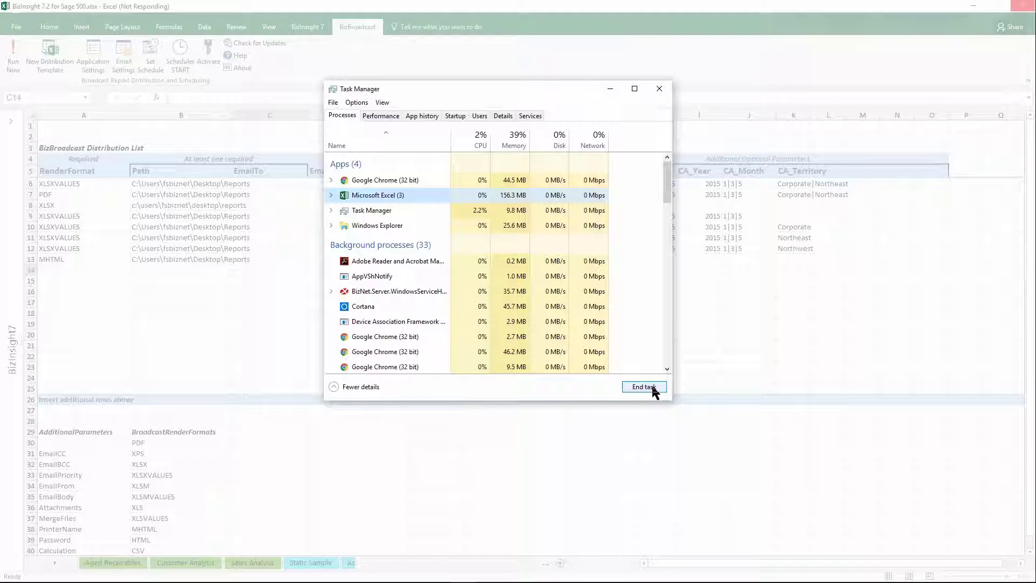
pyautogui.click(654, 389)
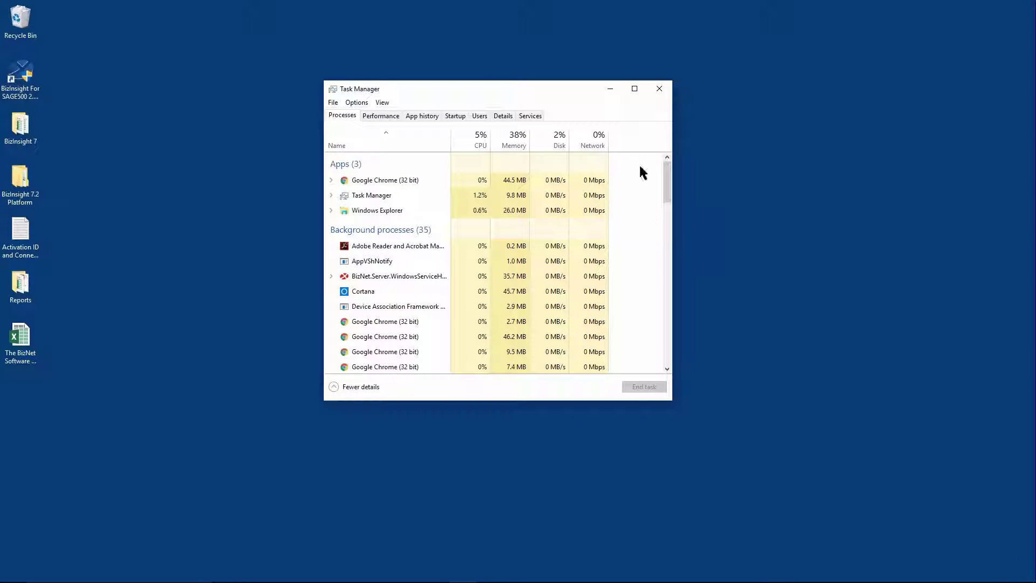
pyautogui.click(610, 89)
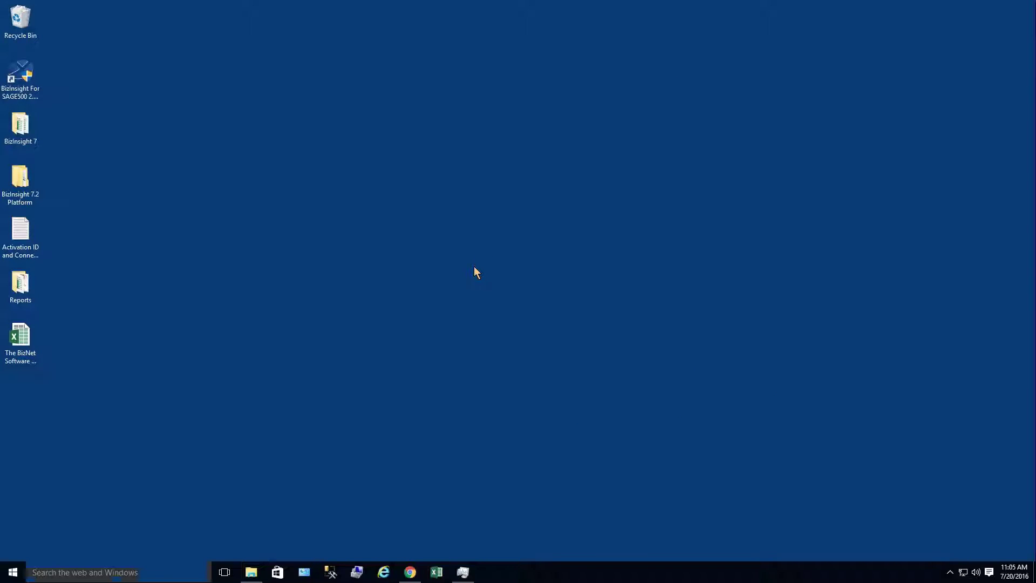
# Open 1Acme Software Annual Report.PDF from the virtual machine's Desktop Reports folder.
pyautogui.click(252, 572)
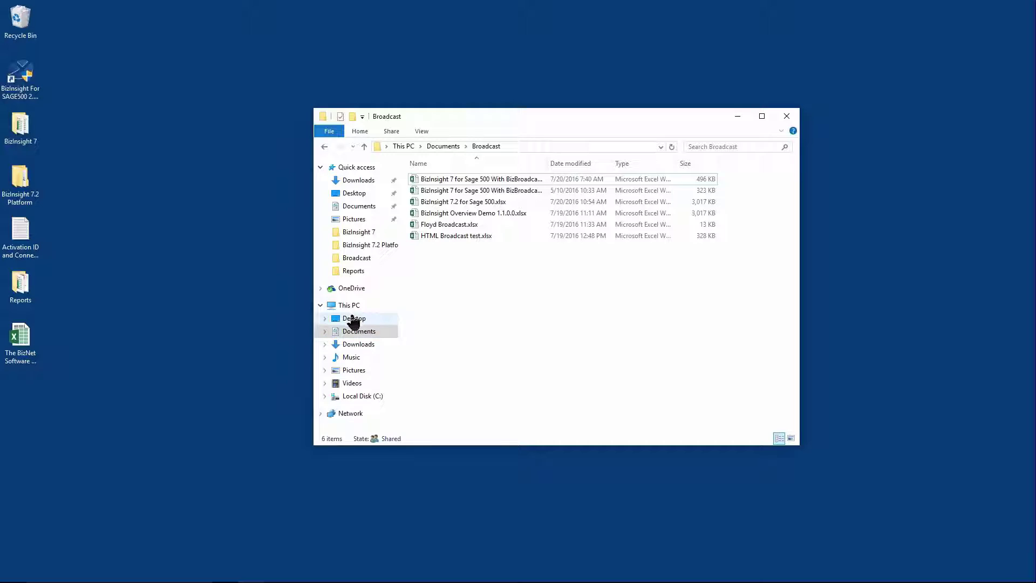
pyautogui.click(348, 318)
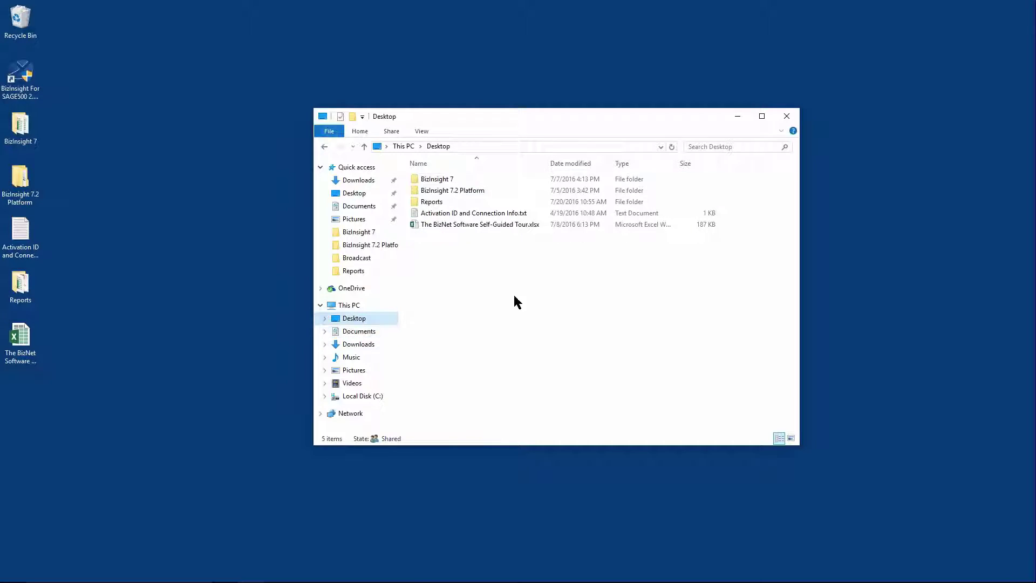
pyautogui.doubleClick(432, 202)
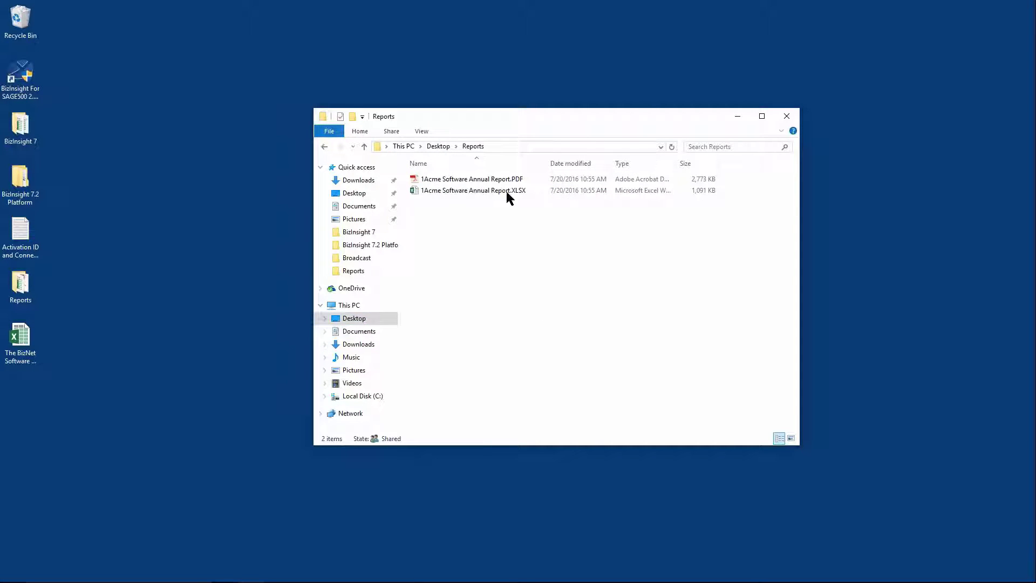
pyautogui.doubleClick(480, 180)
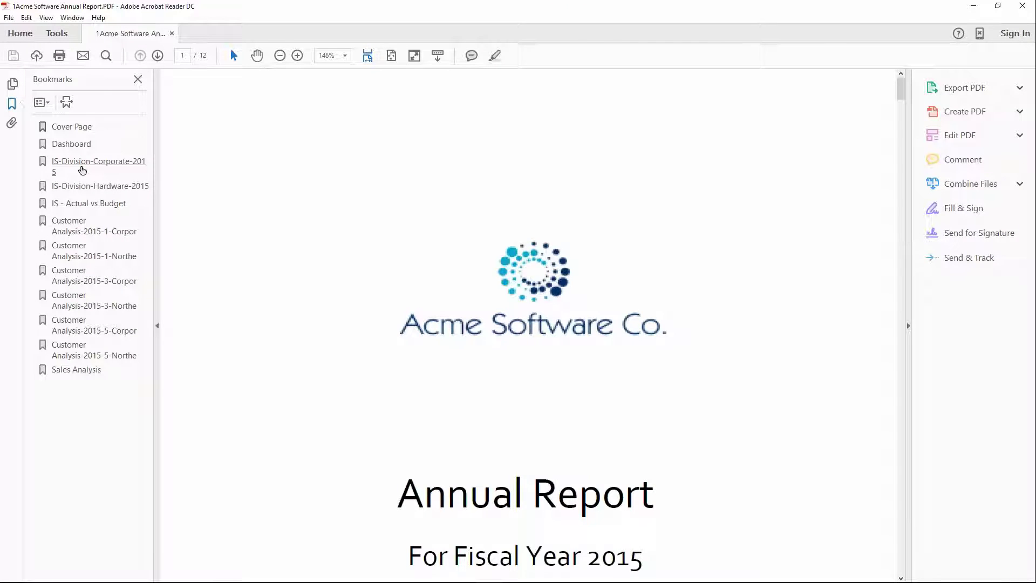
# View the annual report's bookmarked pages for the corporate income statement, actual vs budget, January Corporate and March Northeast customer analysis.
pyautogui.click(79, 169)
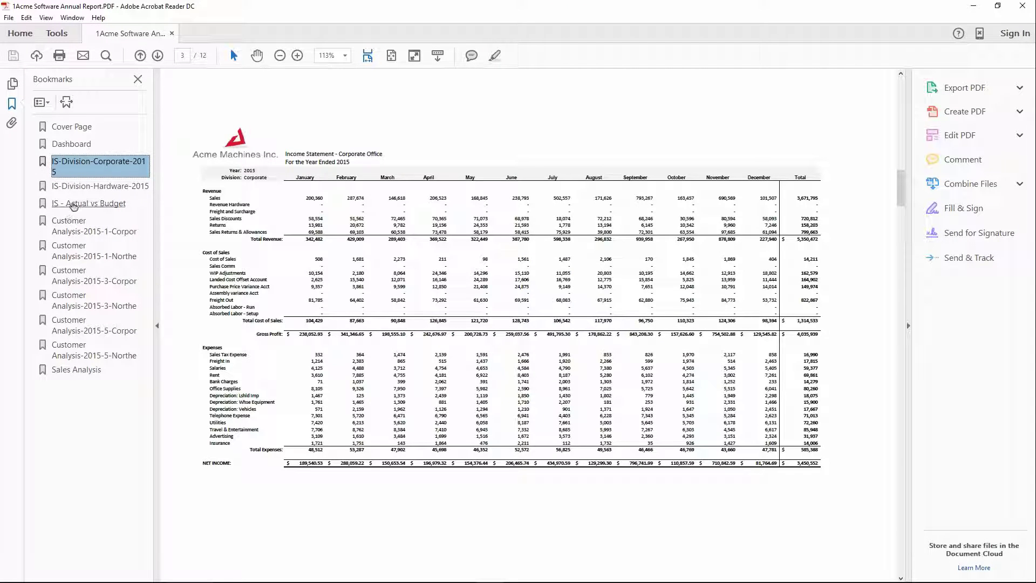
pyautogui.click(76, 205)
pyautogui.click(76, 232)
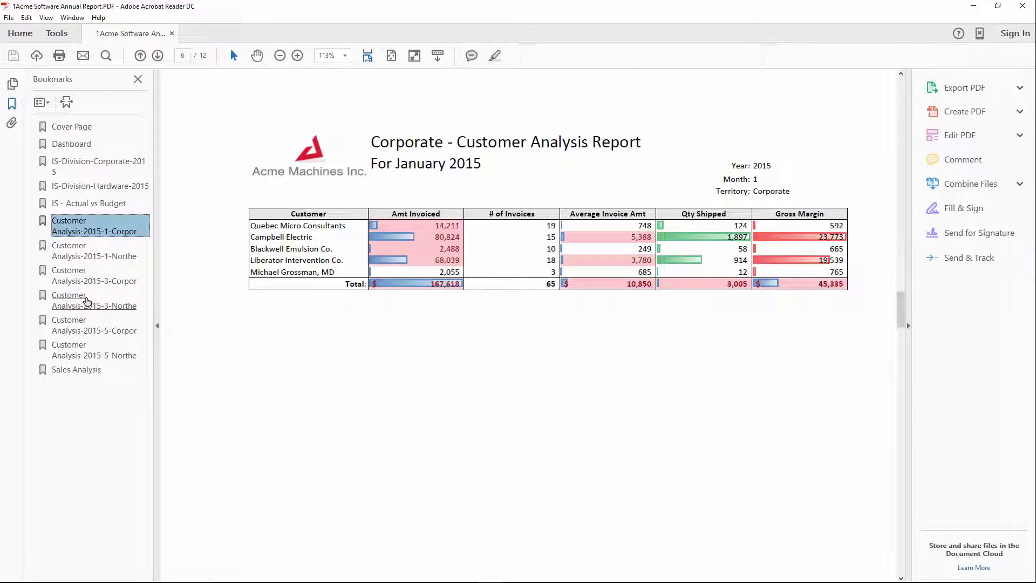
pyautogui.click(85, 301)
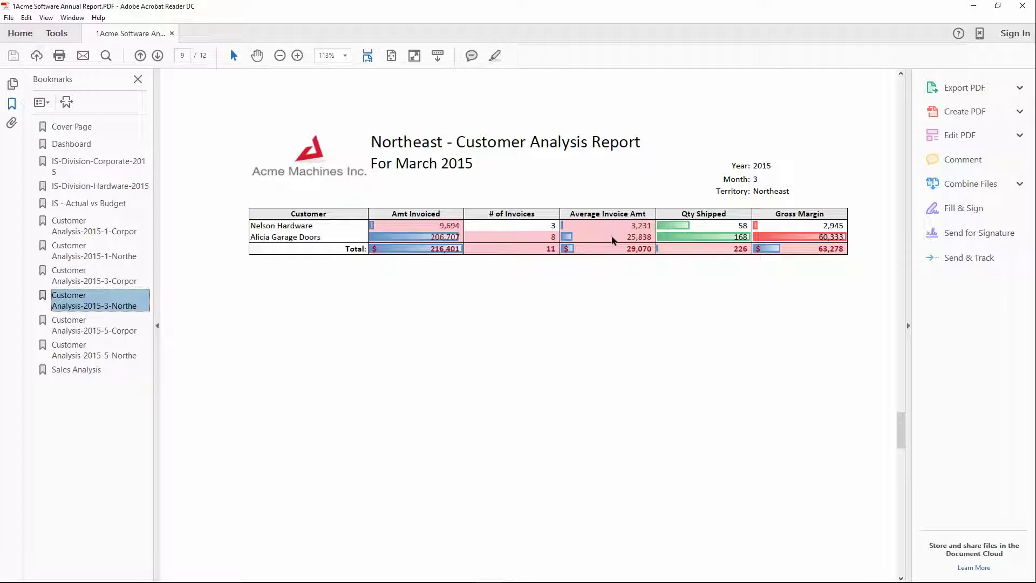
# Open 1Acme Software Annual Report.XLSX from the Reports folder and dismiss Excel's document recovery list.
pyautogui.moveTo(454, 580)
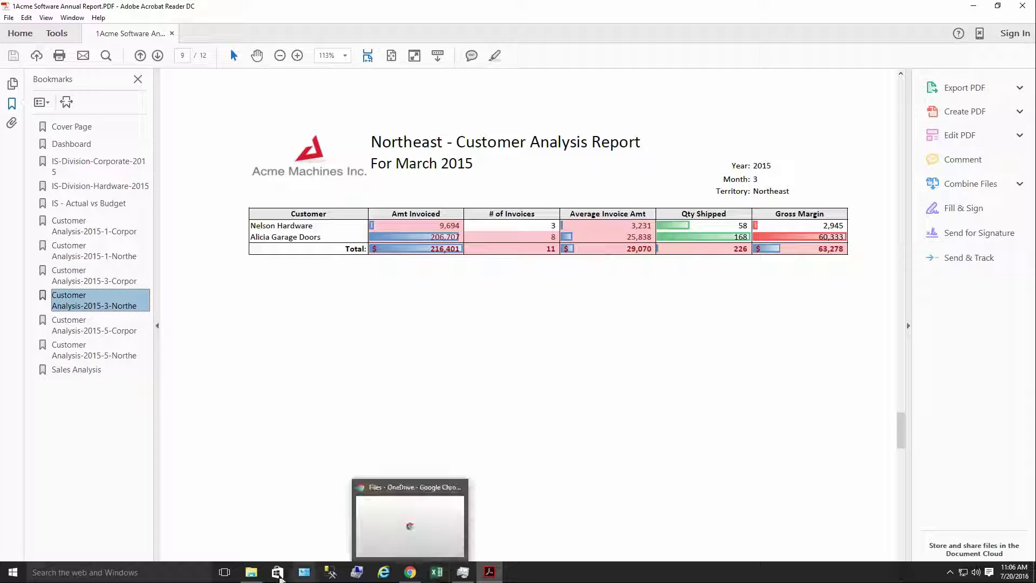
pyautogui.moveTo(251, 572)
pyautogui.click(251, 519)
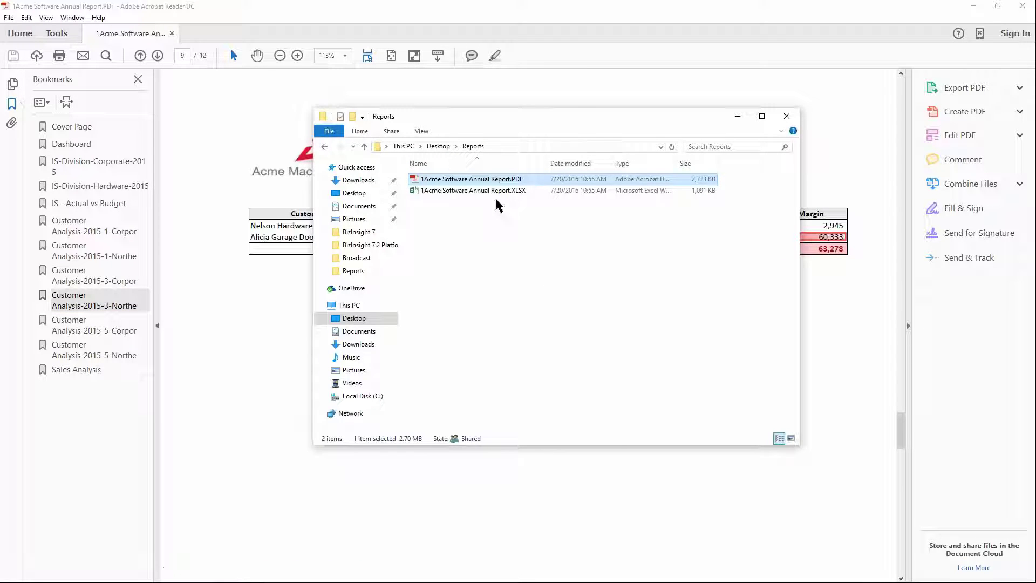
pyautogui.doubleClick(474, 191)
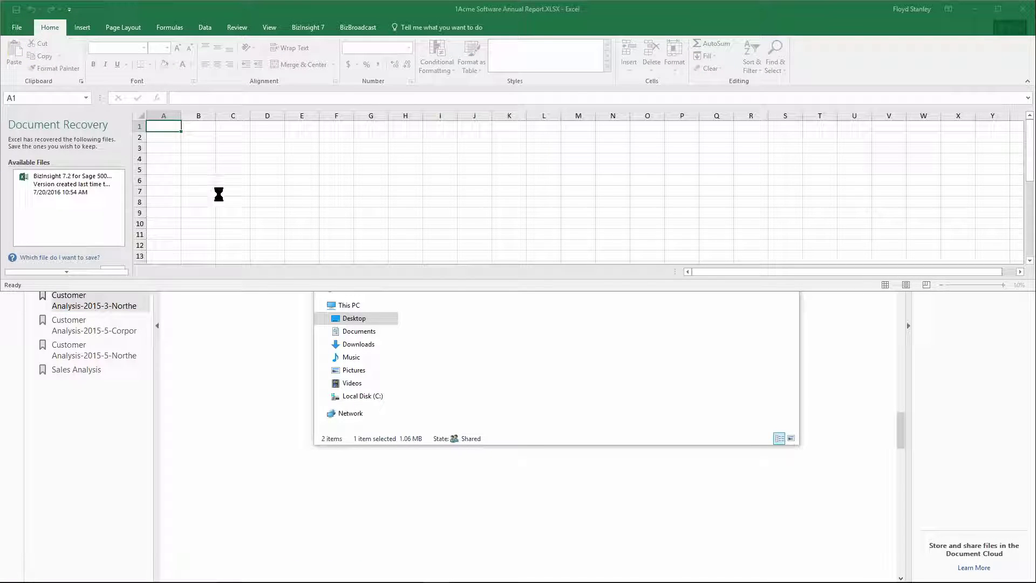
pyautogui.click(1002, 9)
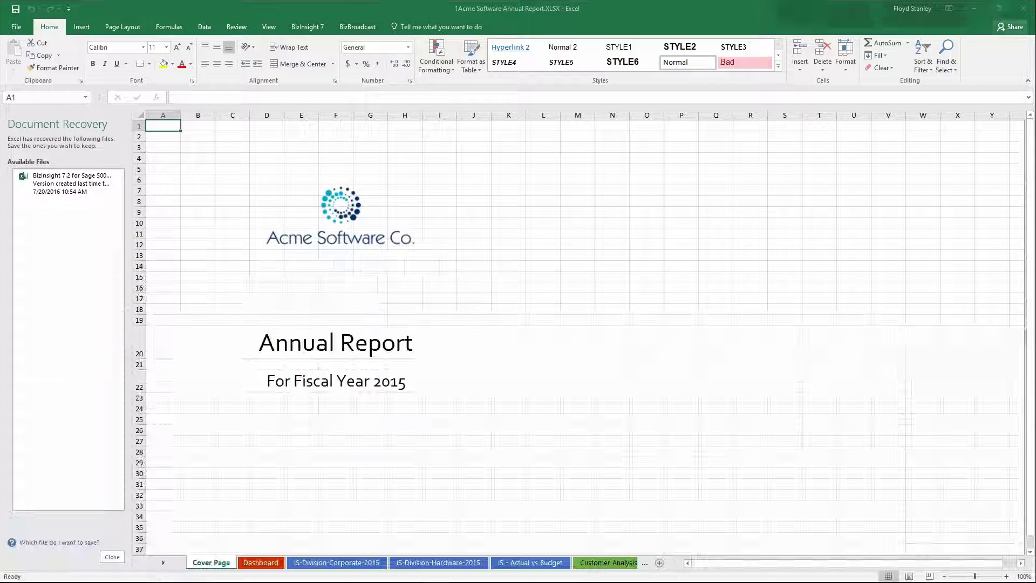
pyautogui.click(112, 557)
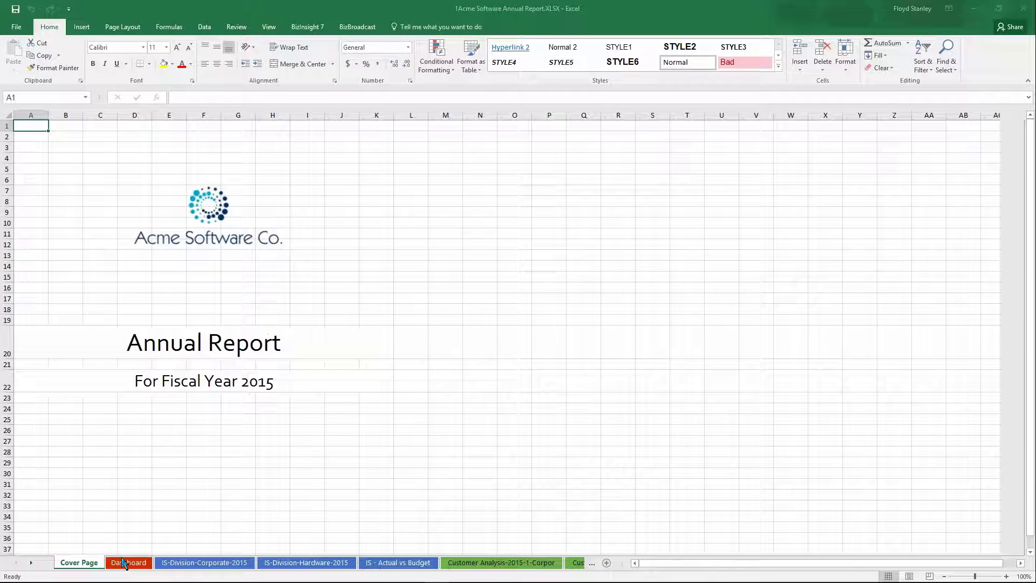
# Inspect the March and April Sales cells on the IS-Division-Corporate-2015 sheet to check whether they hold values or formulas.
pyautogui.click(175, 562)
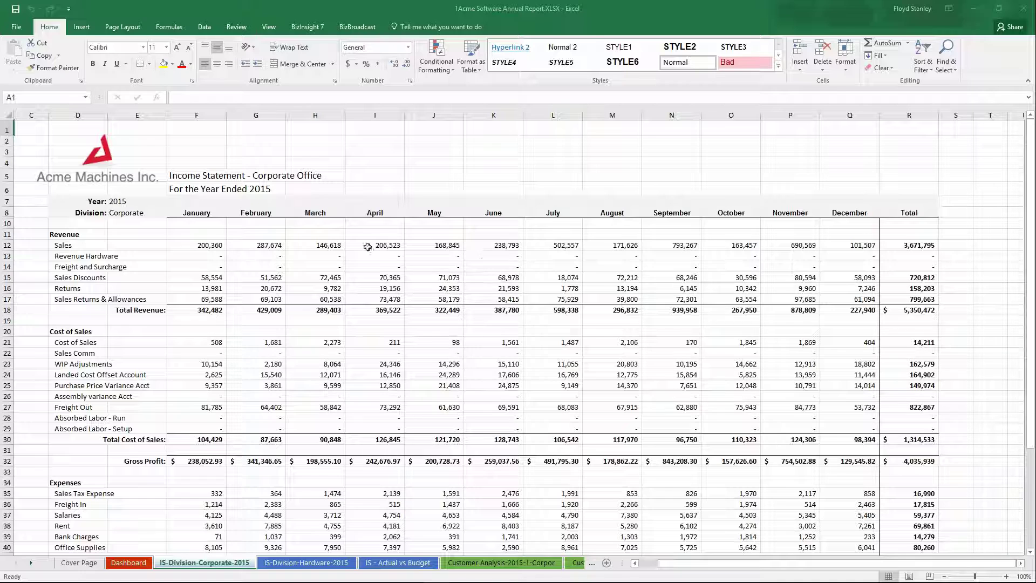
pyautogui.click(318, 244)
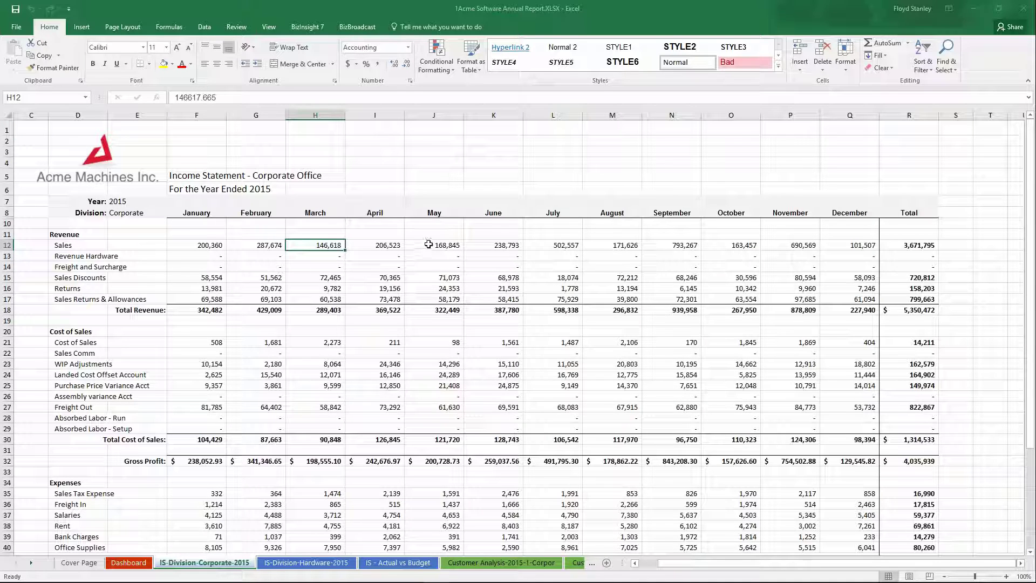
pyautogui.moveTo(174, 97); pyautogui.dragTo(216, 97)
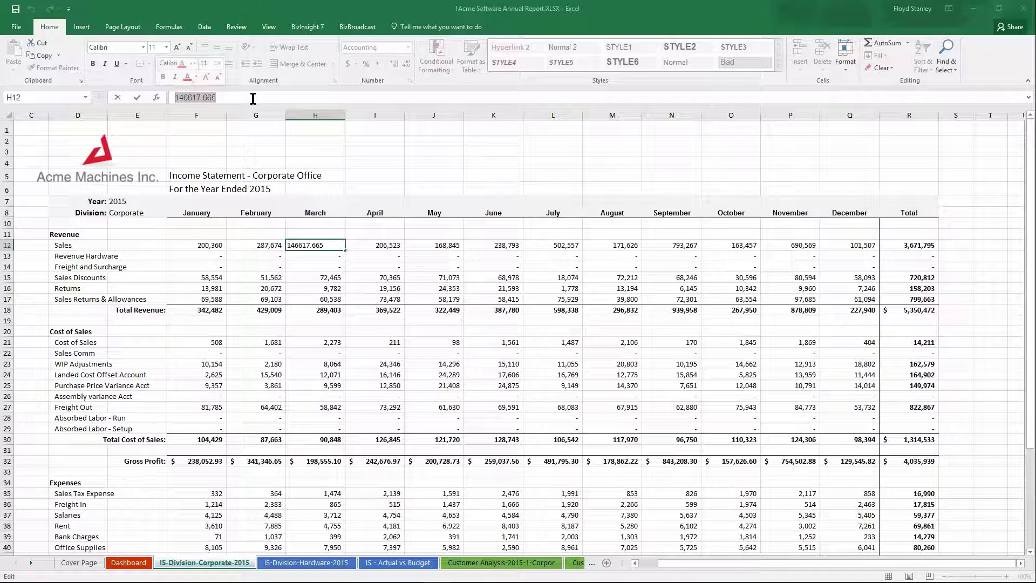
pyautogui.click(384, 245)
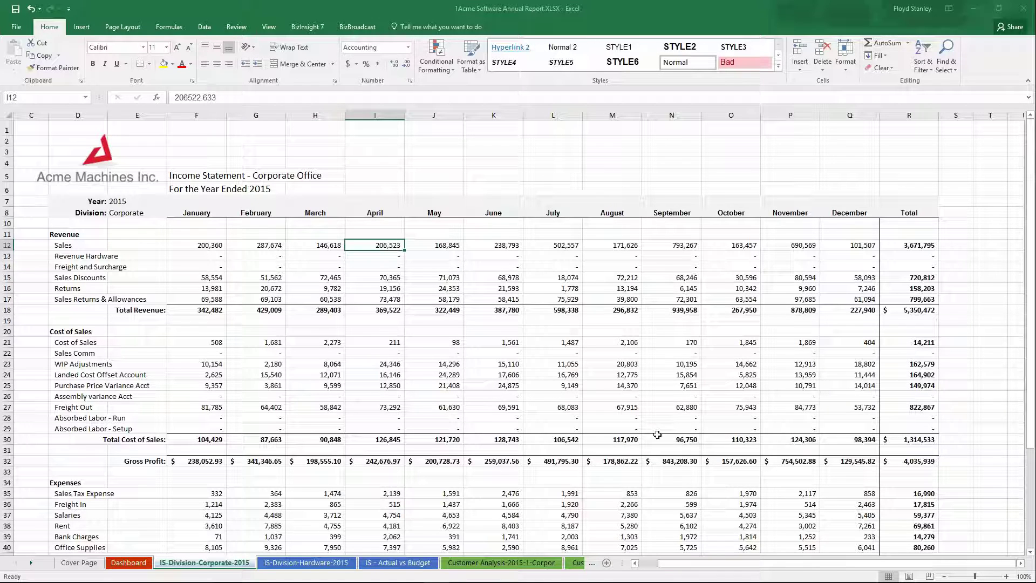
# Leave the full-screen virtual machine and return to the local Book7 workbook in Excel.
pyautogui.moveTo(497, 581)
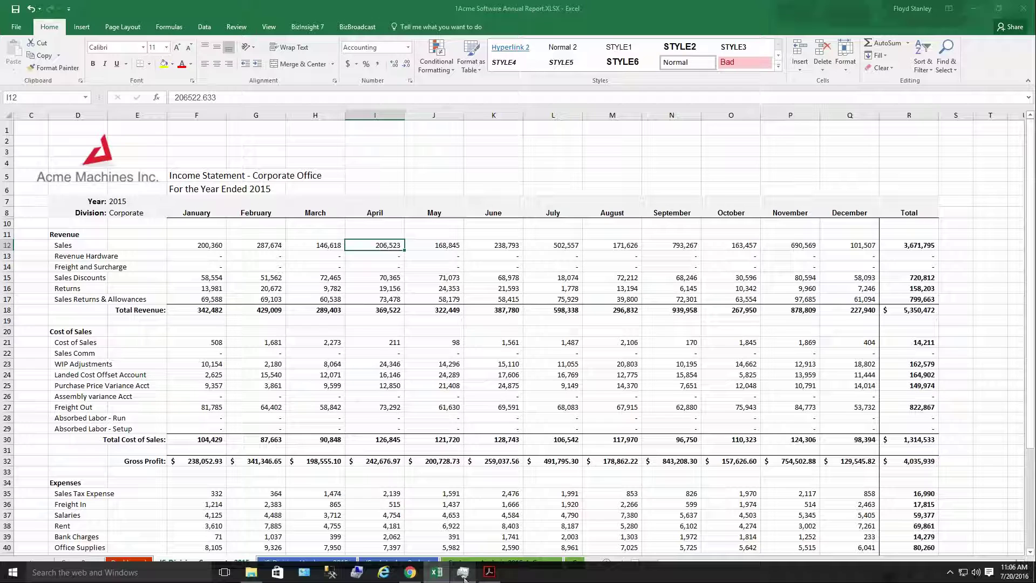
pyautogui.moveTo(553, 2)
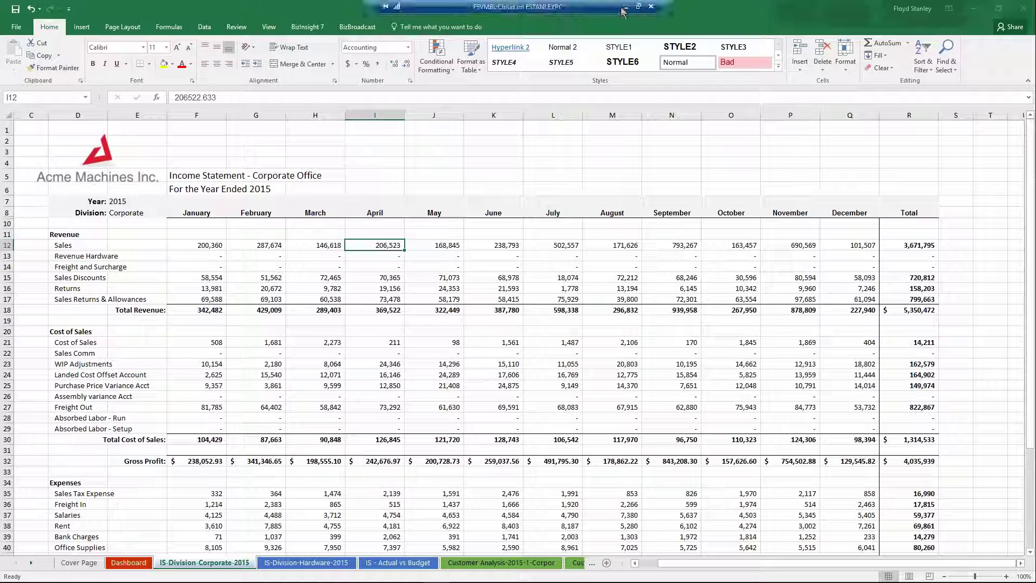
pyautogui.click(640, 6)
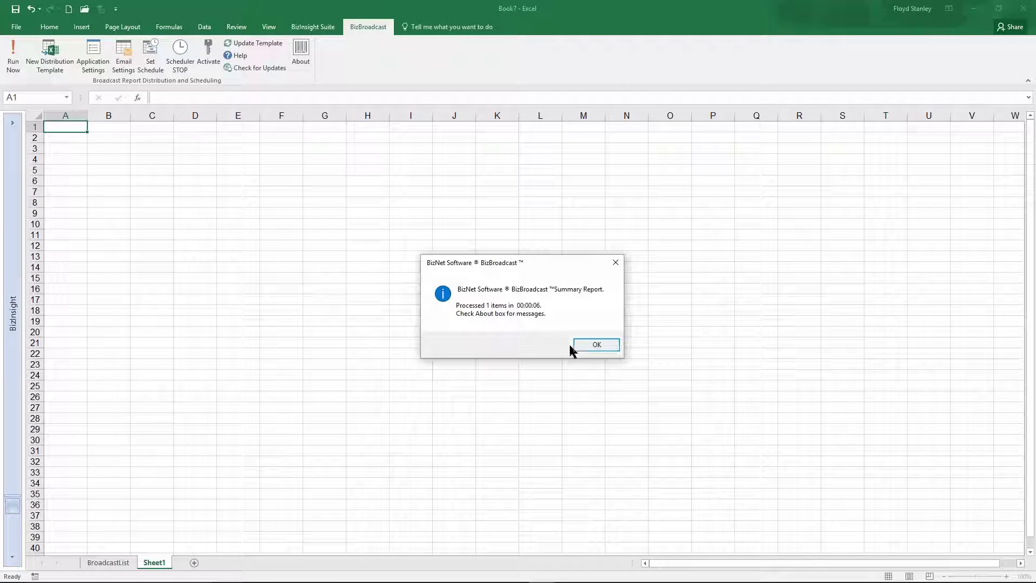
# Dismiss the BizBroadcast summary and exception reports, and open Merged PDF.PDF from the Merged folder inside Reports.
pyautogui.click(594, 347)
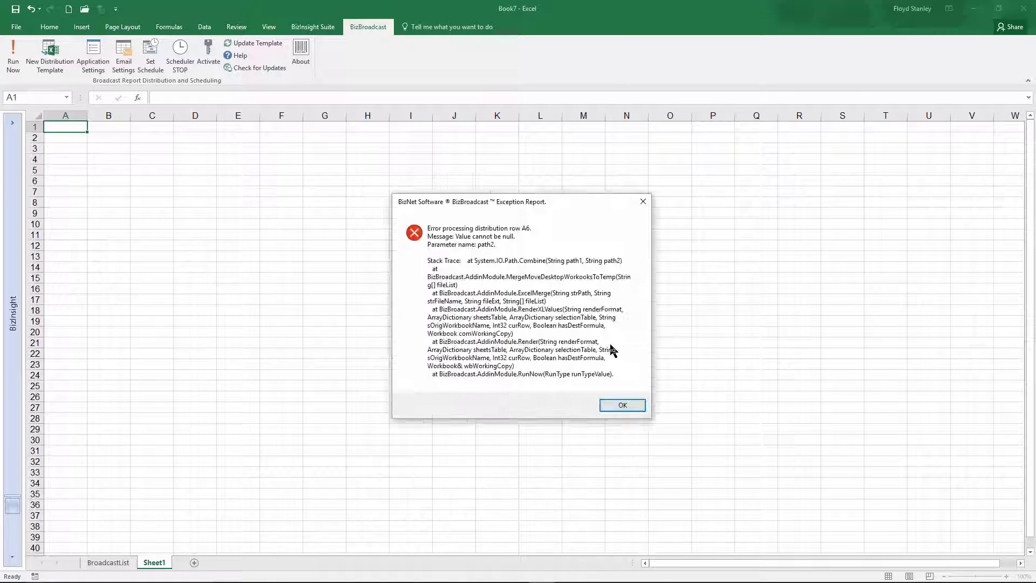
pyautogui.click(621, 405)
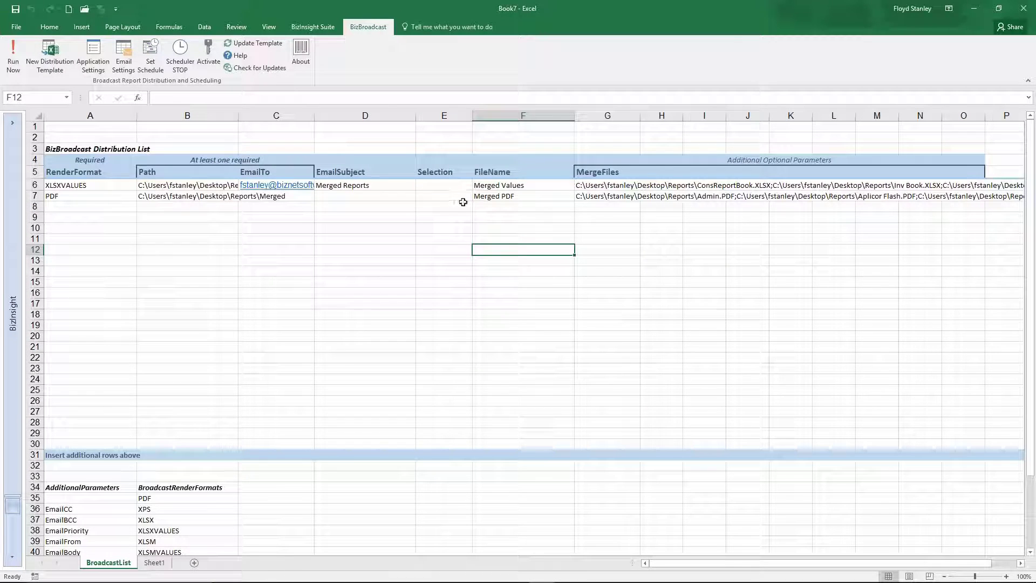
pyautogui.moveTo(266, 578)
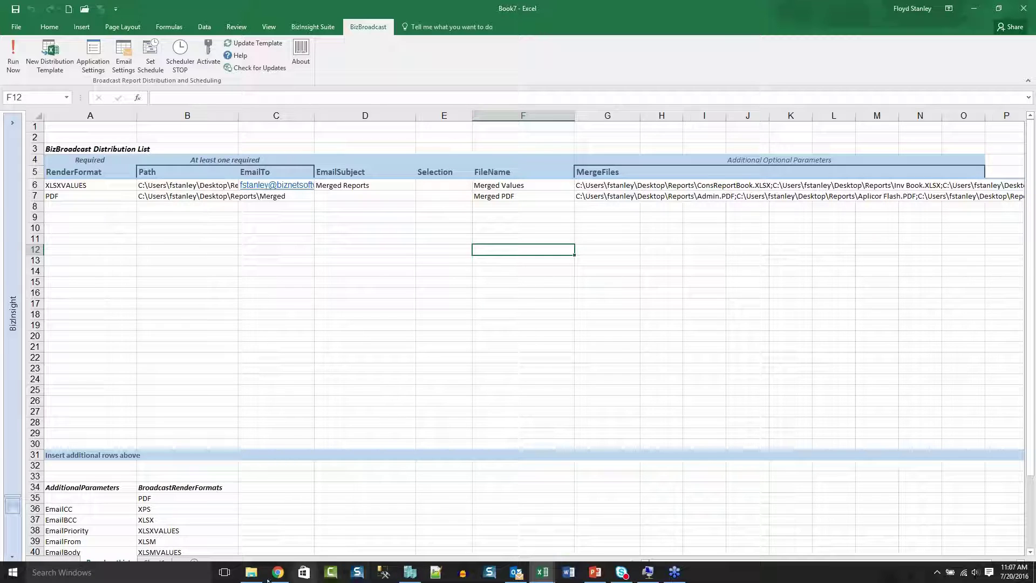
pyautogui.click(286, 512)
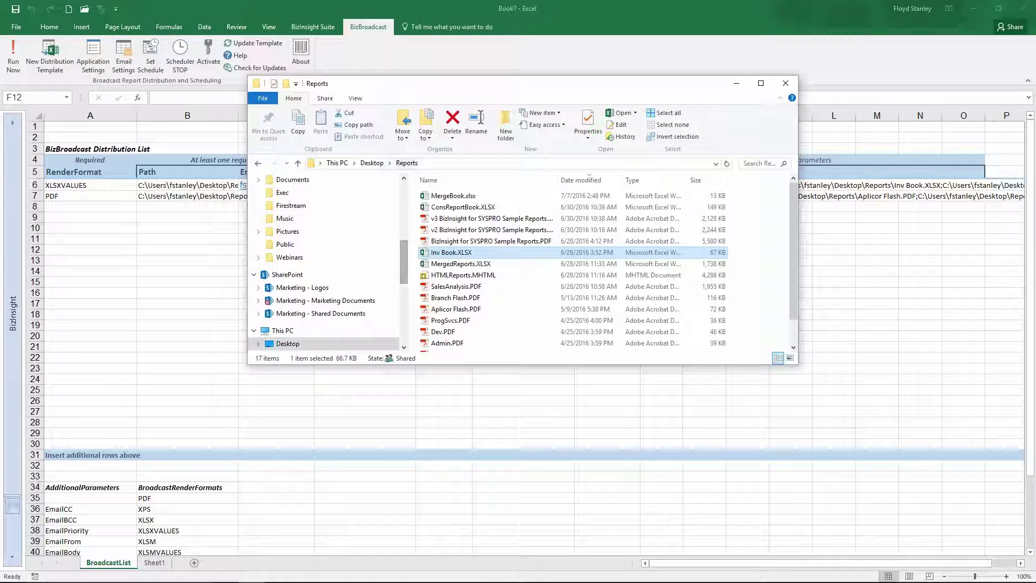
pyautogui.click(405, 163)
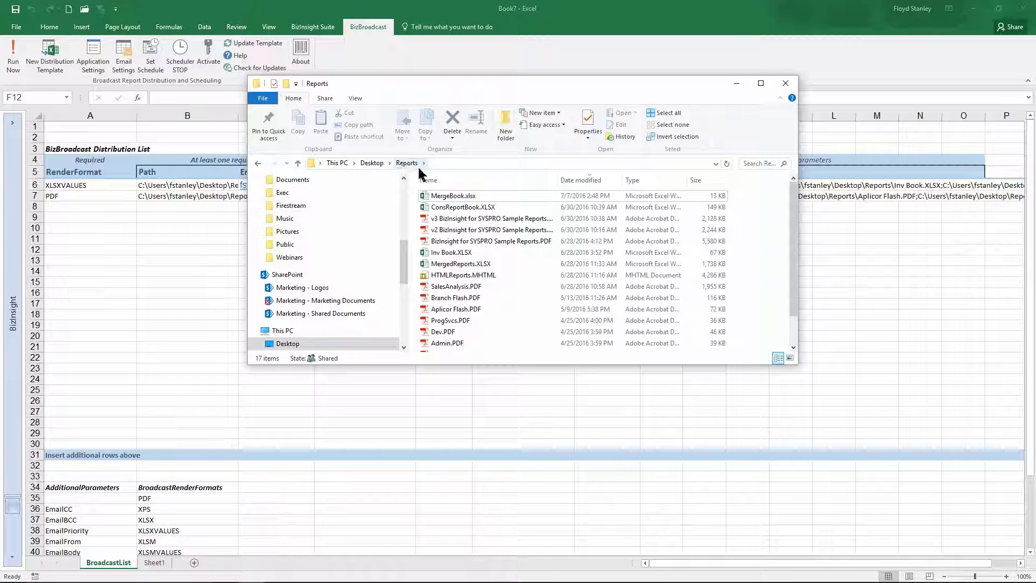
pyautogui.scroll(-1, 793, 282)
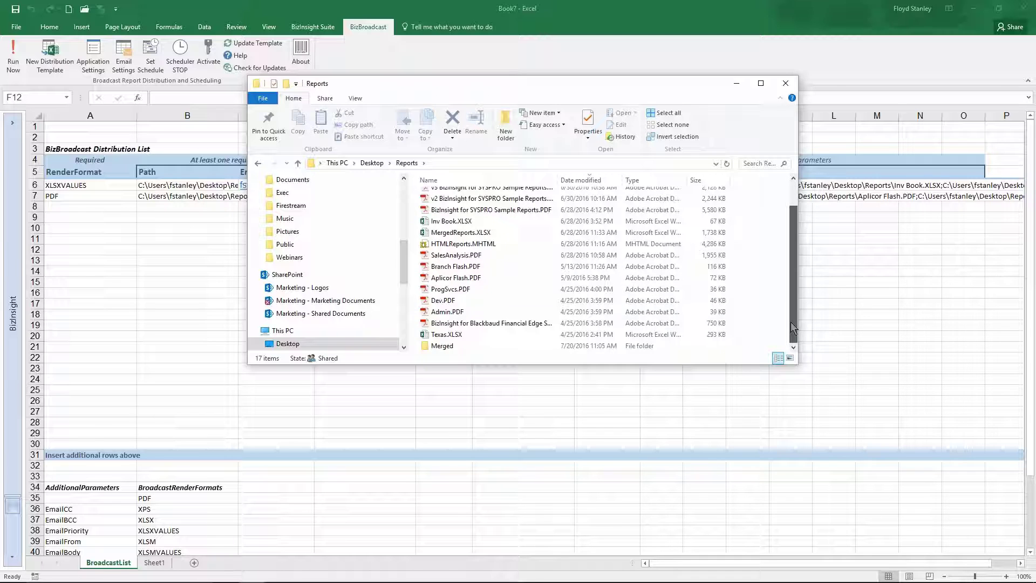
pyautogui.doubleClick(448, 346)
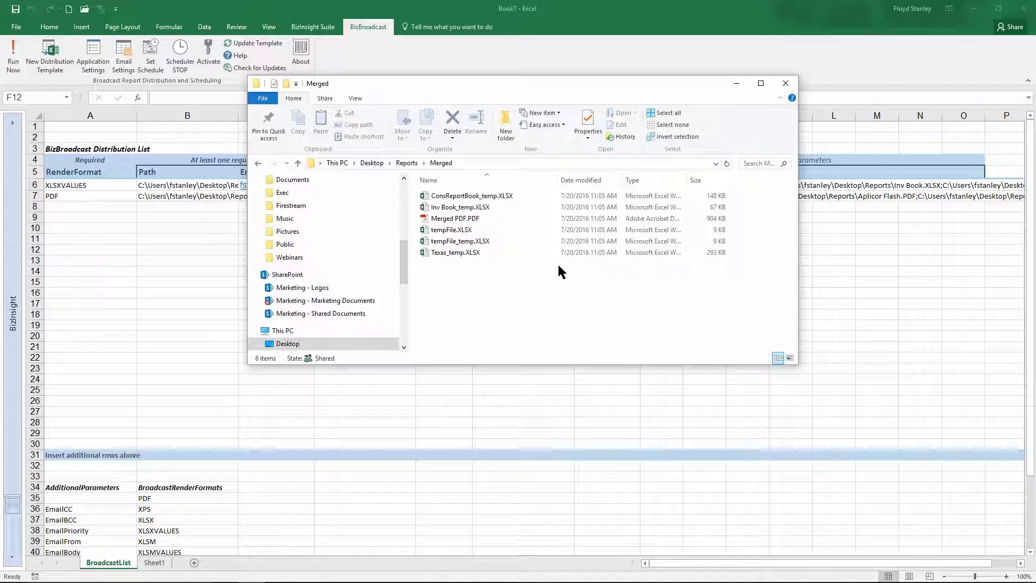
pyautogui.click(463, 219)
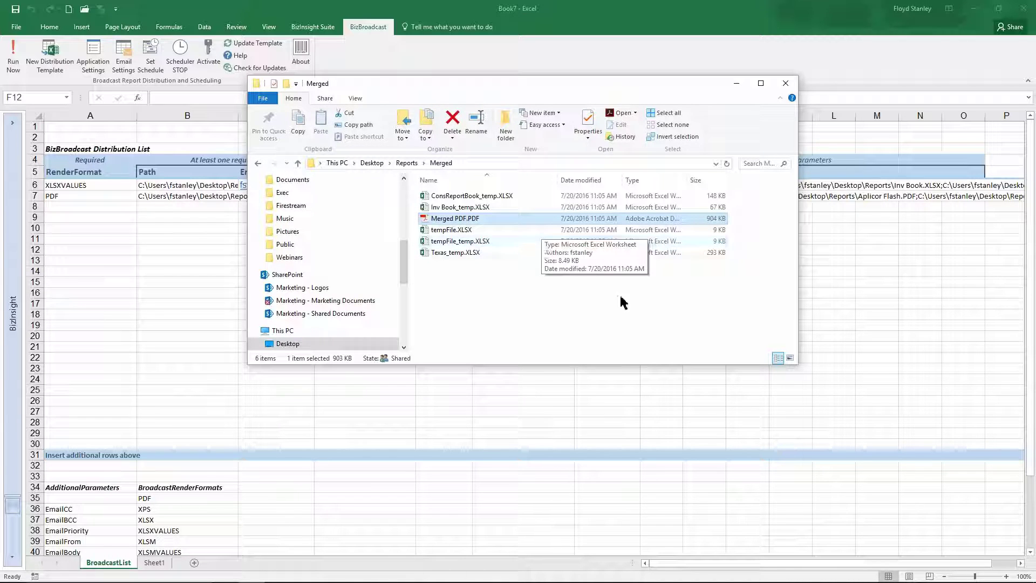
pyautogui.doubleClick(497, 222)
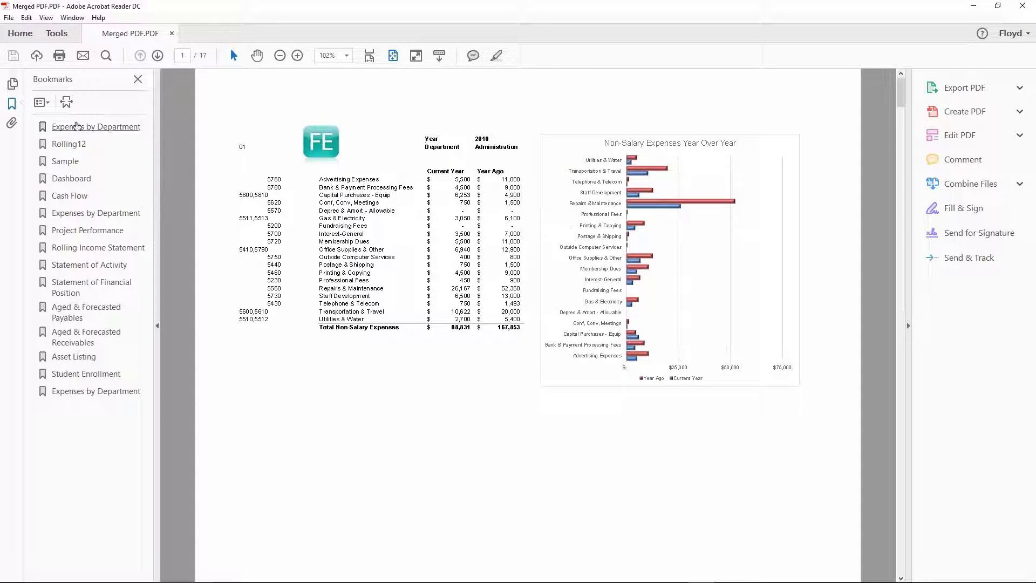
# View the merged PDF's bookmarked pages for Expenses by Department, Rolling12, Dashboard, Project Performance, Aged & Forecasted Payables and Asset Listing, and minimize the reader.
pyautogui.click(76, 126)
pyautogui.click(76, 126)
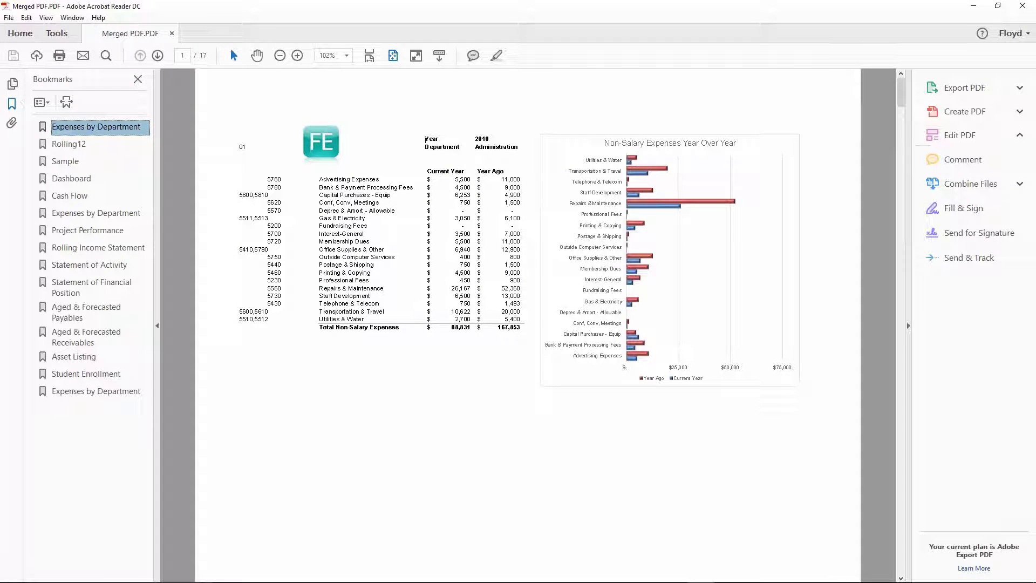
pyautogui.click(68, 144)
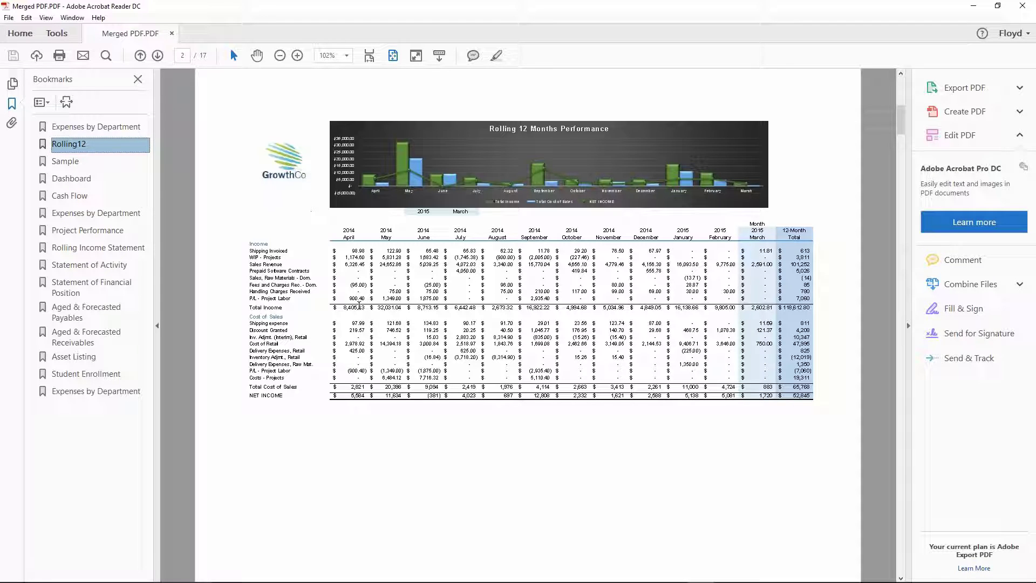
pyautogui.click(68, 178)
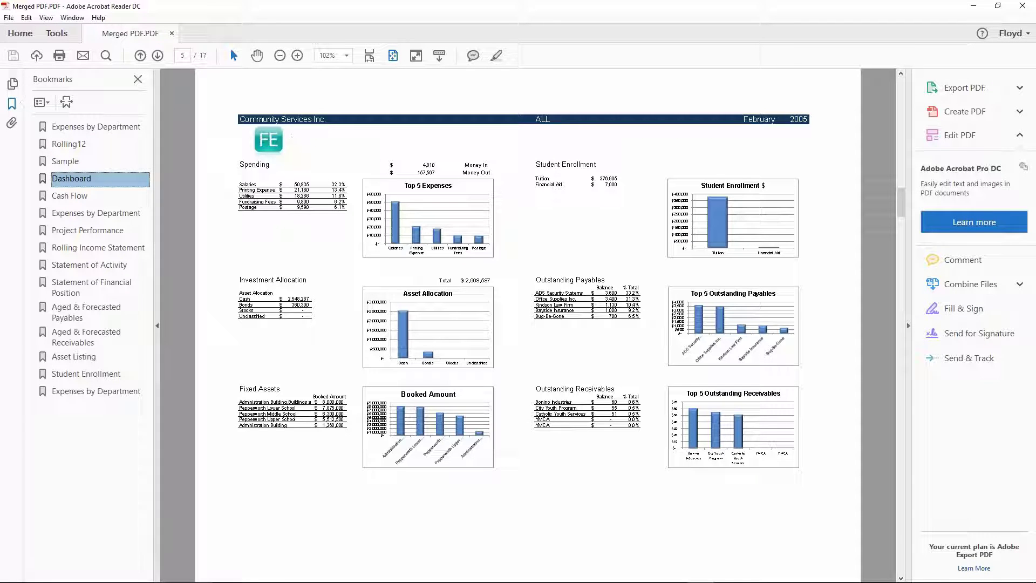
pyautogui.click(70, 236)
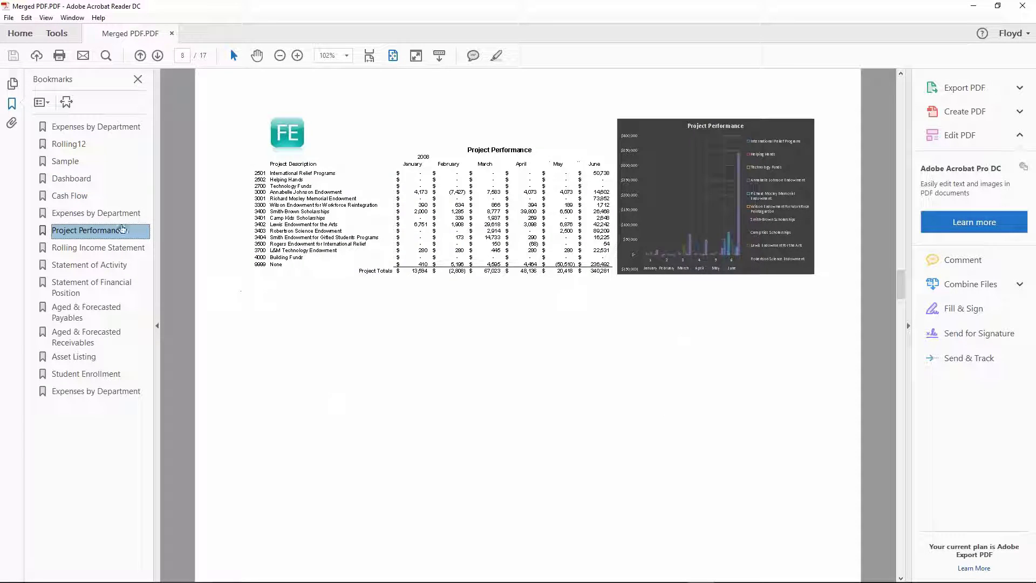
pyautogui.click(90, 315)
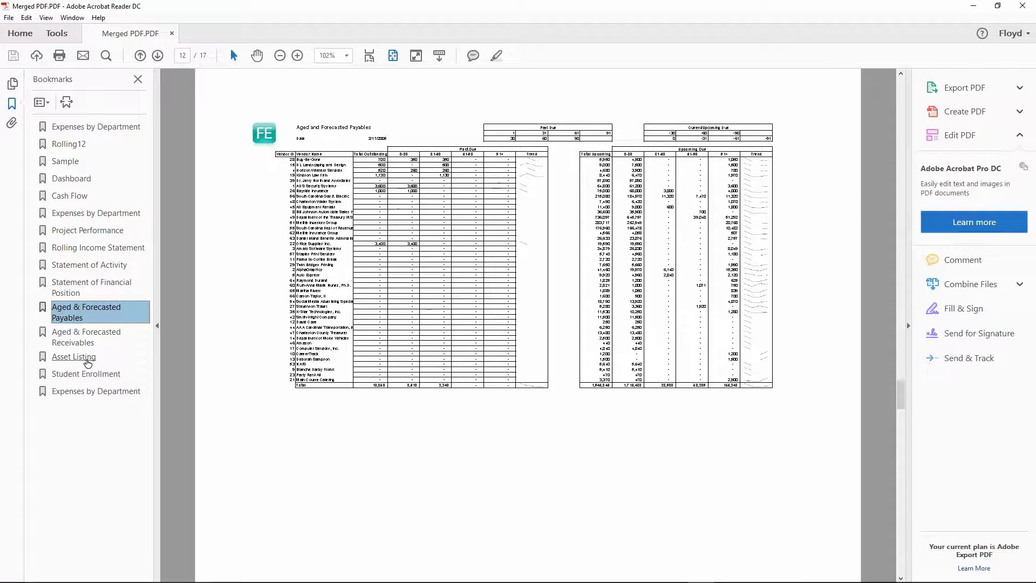
pyautogui.click(88, 361)
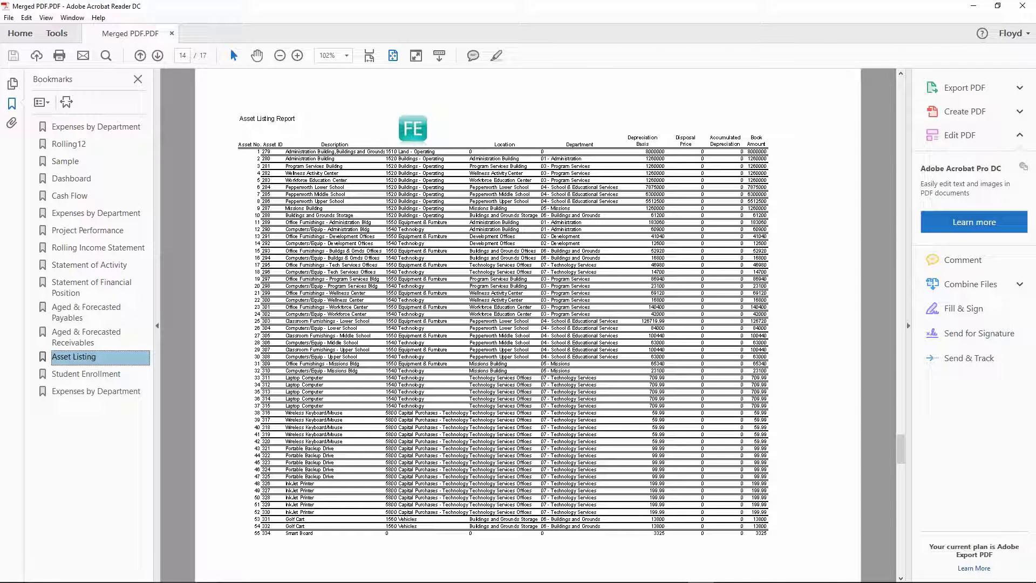
pyautogui.click(71, 178)
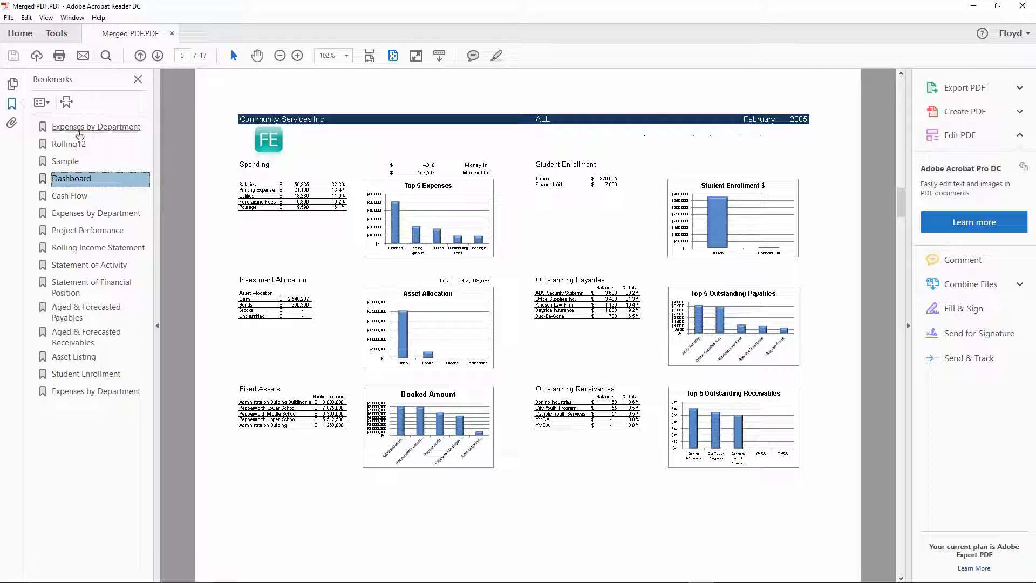
pyautogui.click(60, 144)
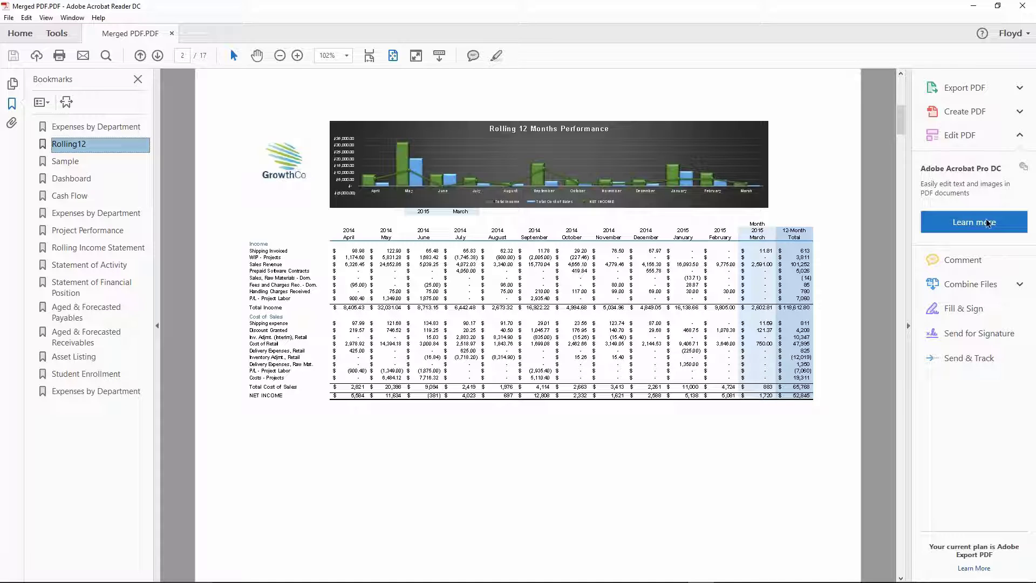
pyautogui.click(977, 7)
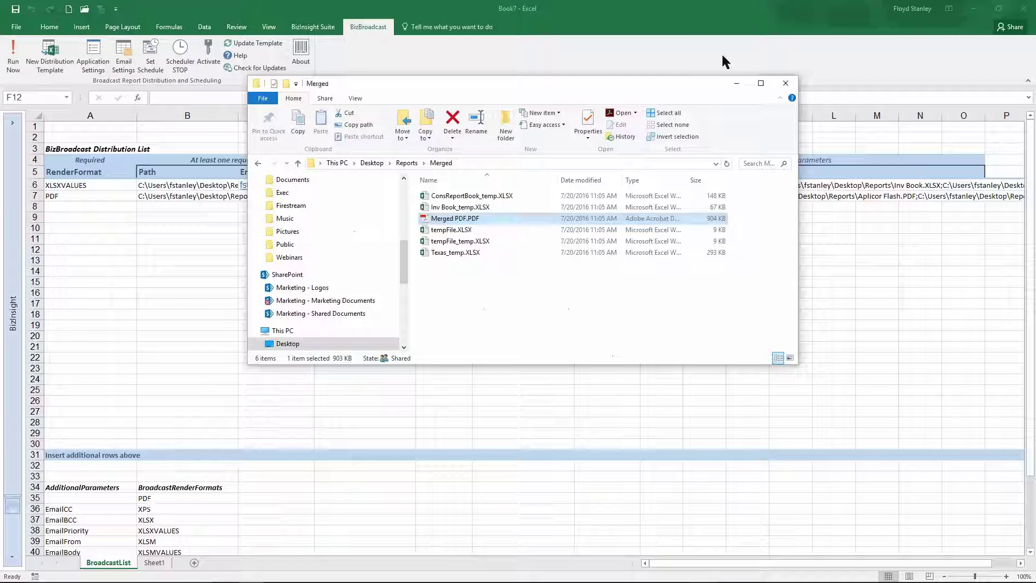
# Switch to the BizBroadcast Lights Out Automation in Excel presentation in PowerPoint, show it in Reading View and advance to slide 11.
pyautogui.moveTo(647, 580)
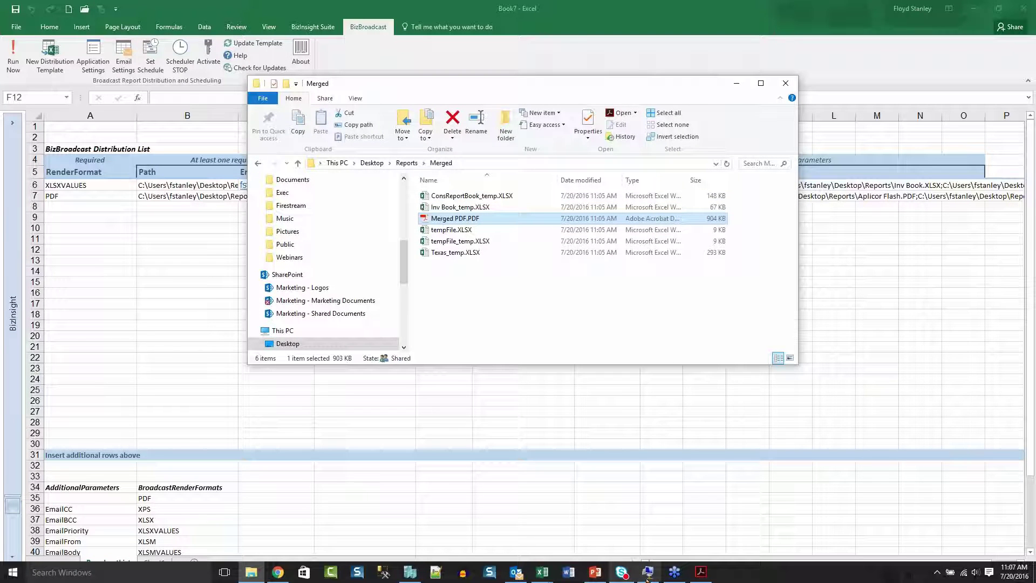
pyautogui.click(596, 573)
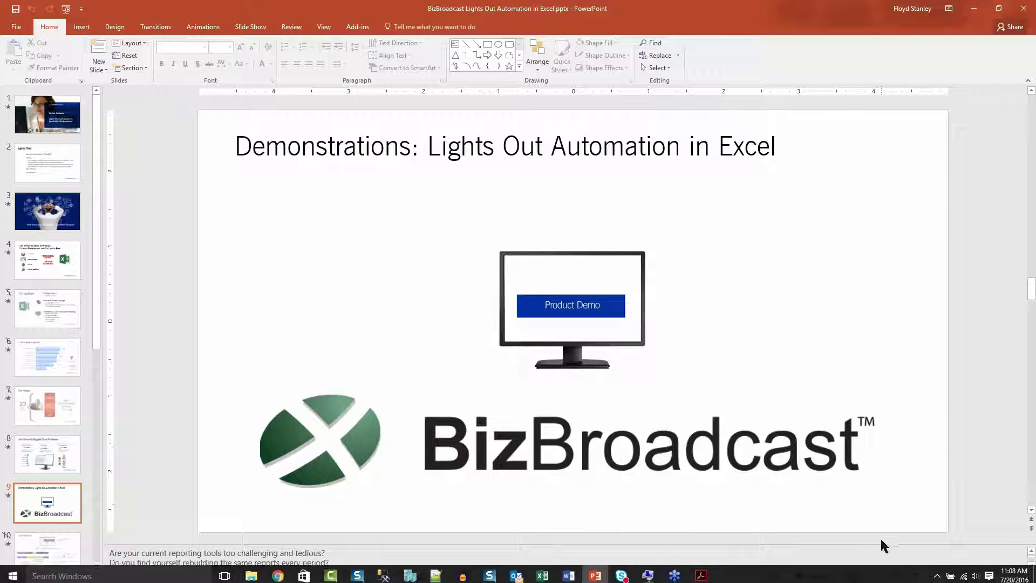
pyautogui.click(895, 570)
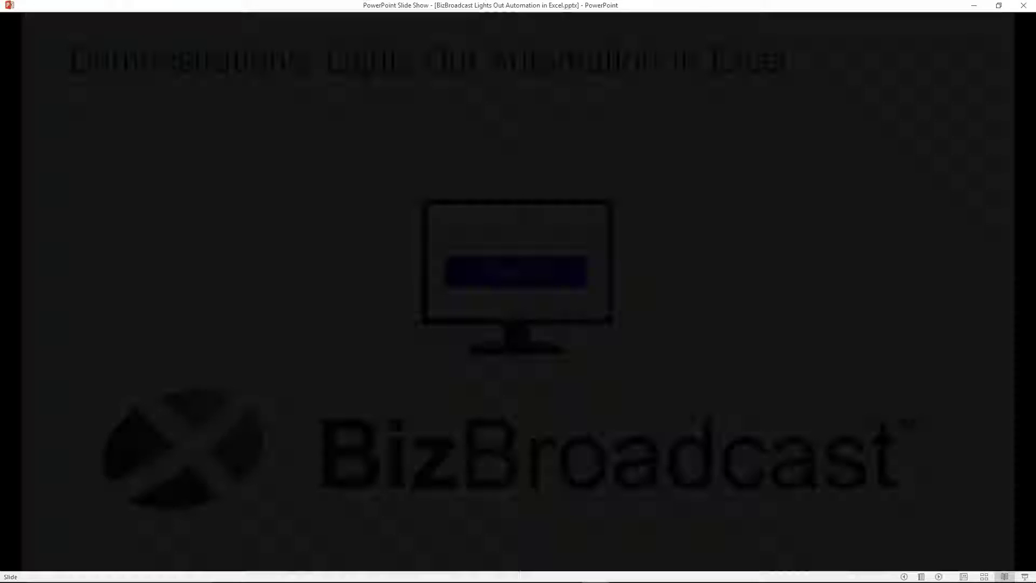
pyautogui.press('Right')
pyautogui.press('Right')
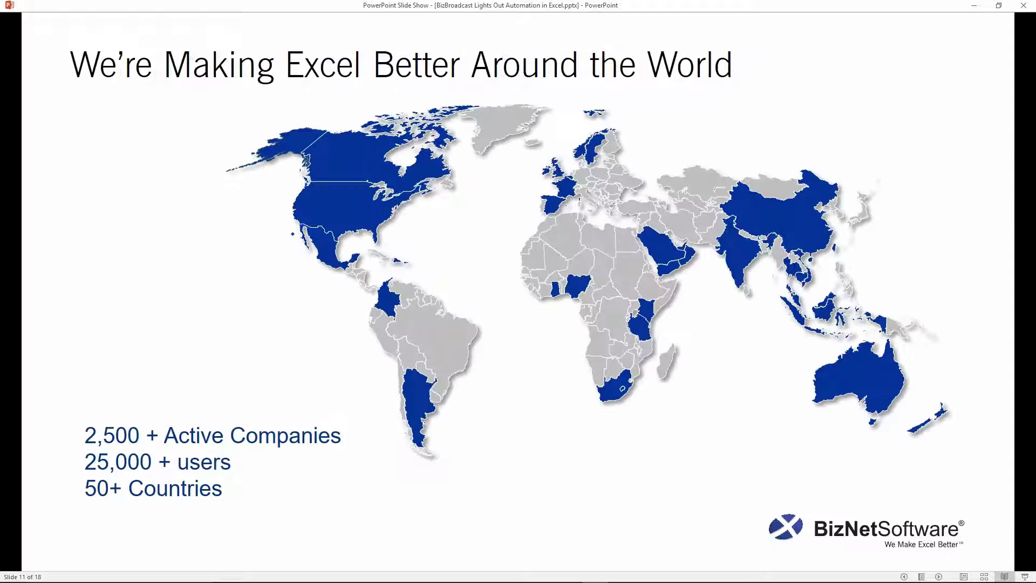